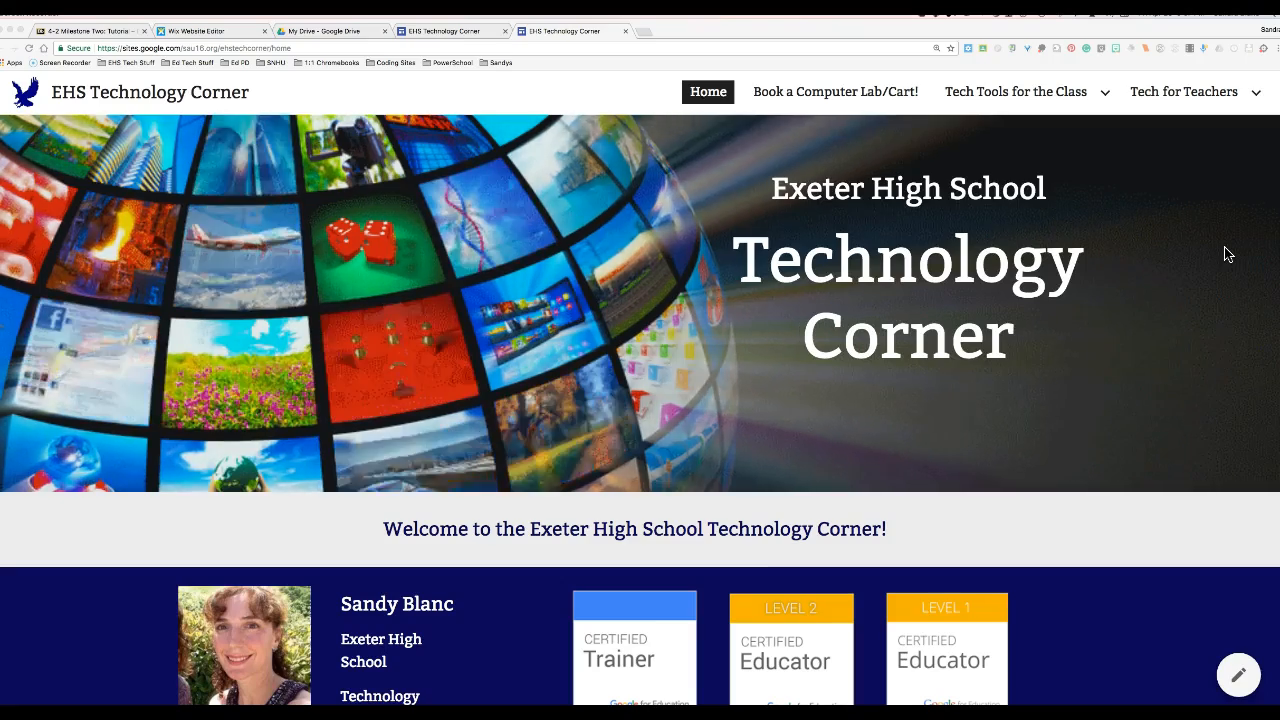
- Scroll through the published home page, then go to the Book a Computer Lab/Cart! page
scroll(1228, 254, down, 3)
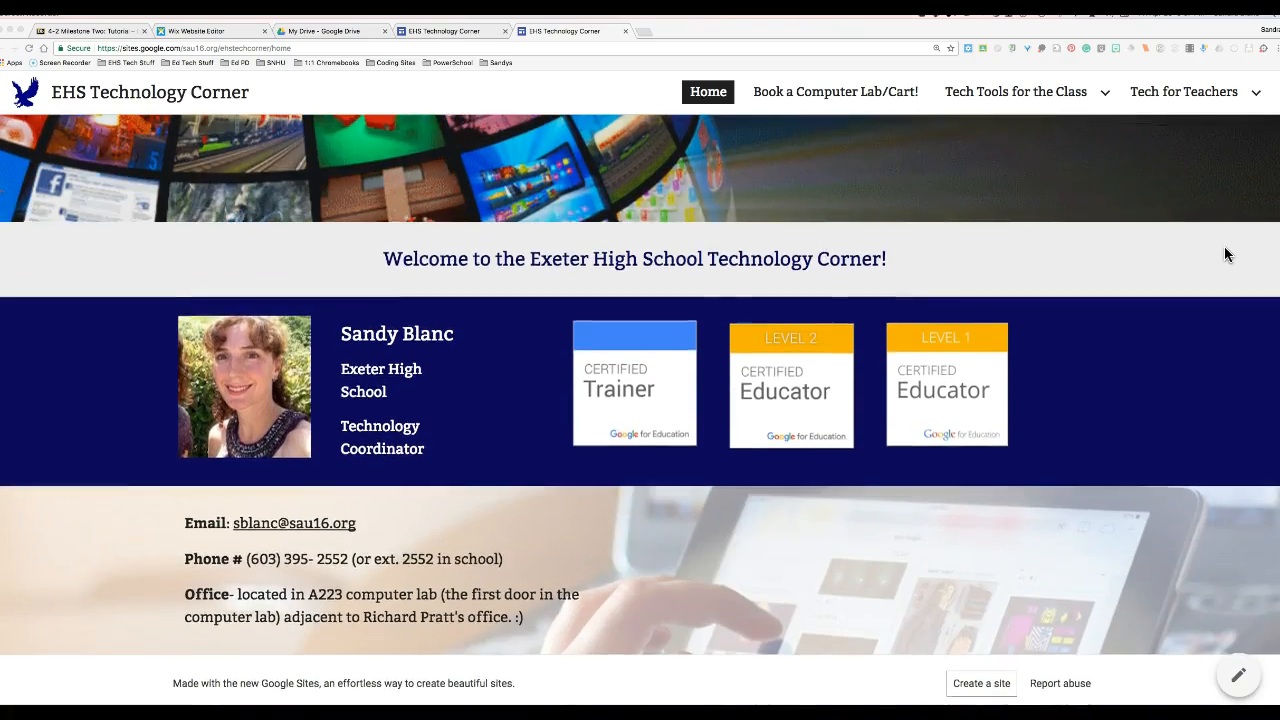
scroll(1228, 254, up, 3)
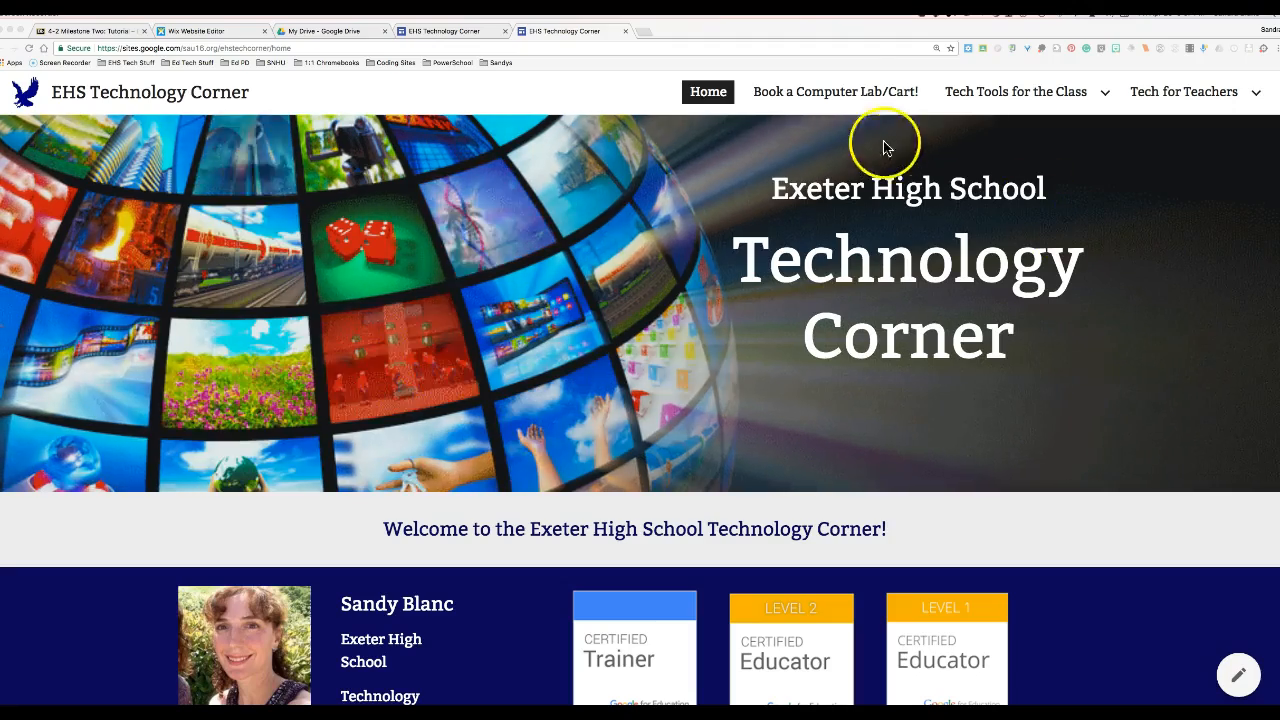
click(862, 92)
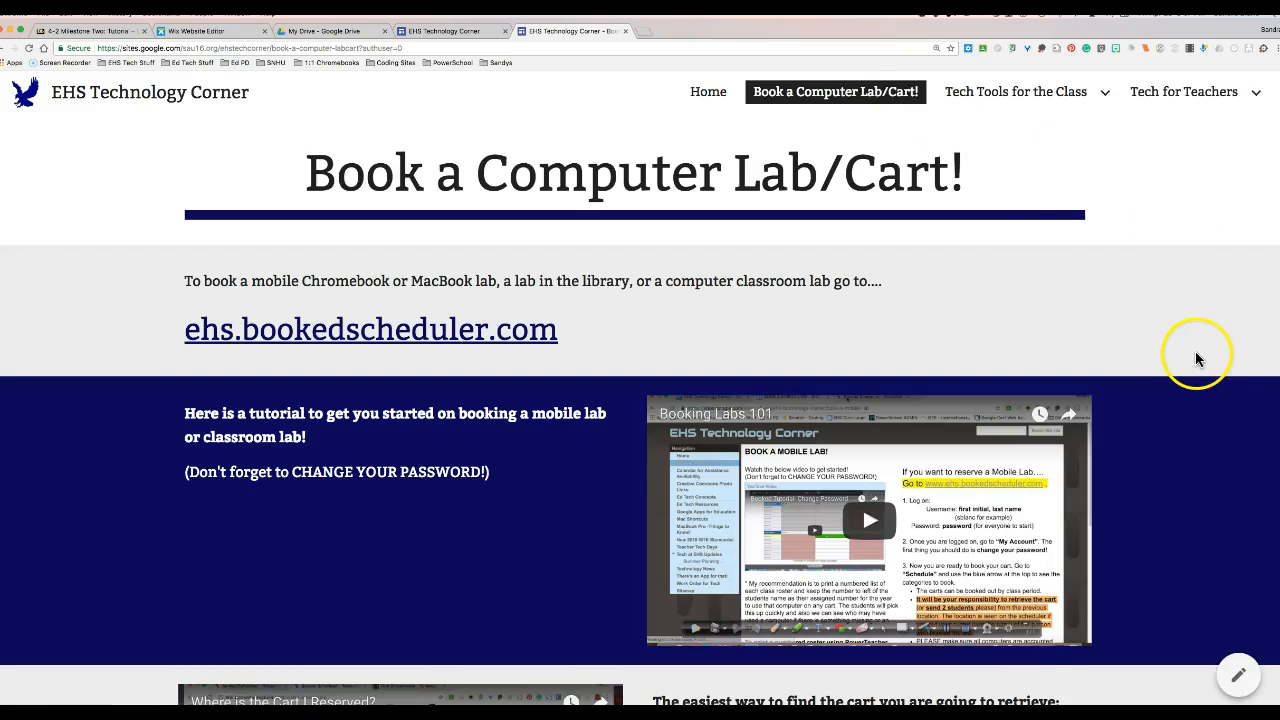
- Return to the EHS Technology Corner Home page from the top navigation
click(706, 91)
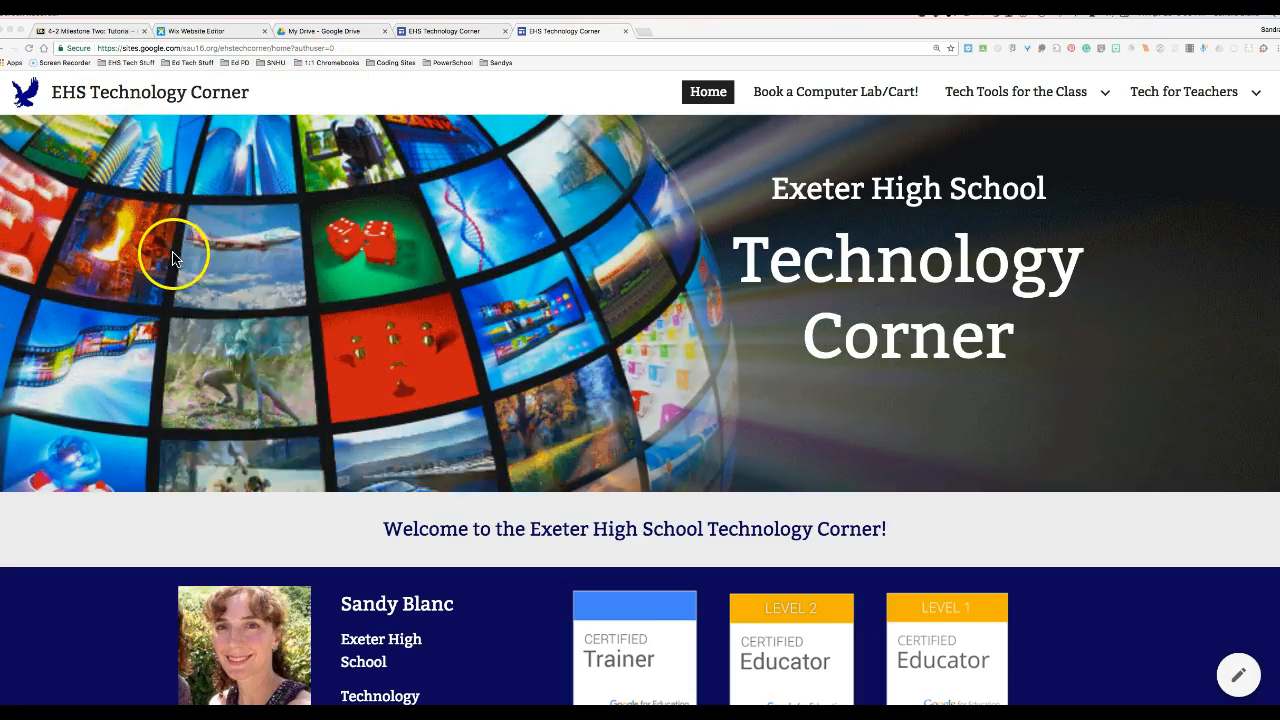
- Scroll down and back up through the Home page
scroll(172, 255, down, 3)
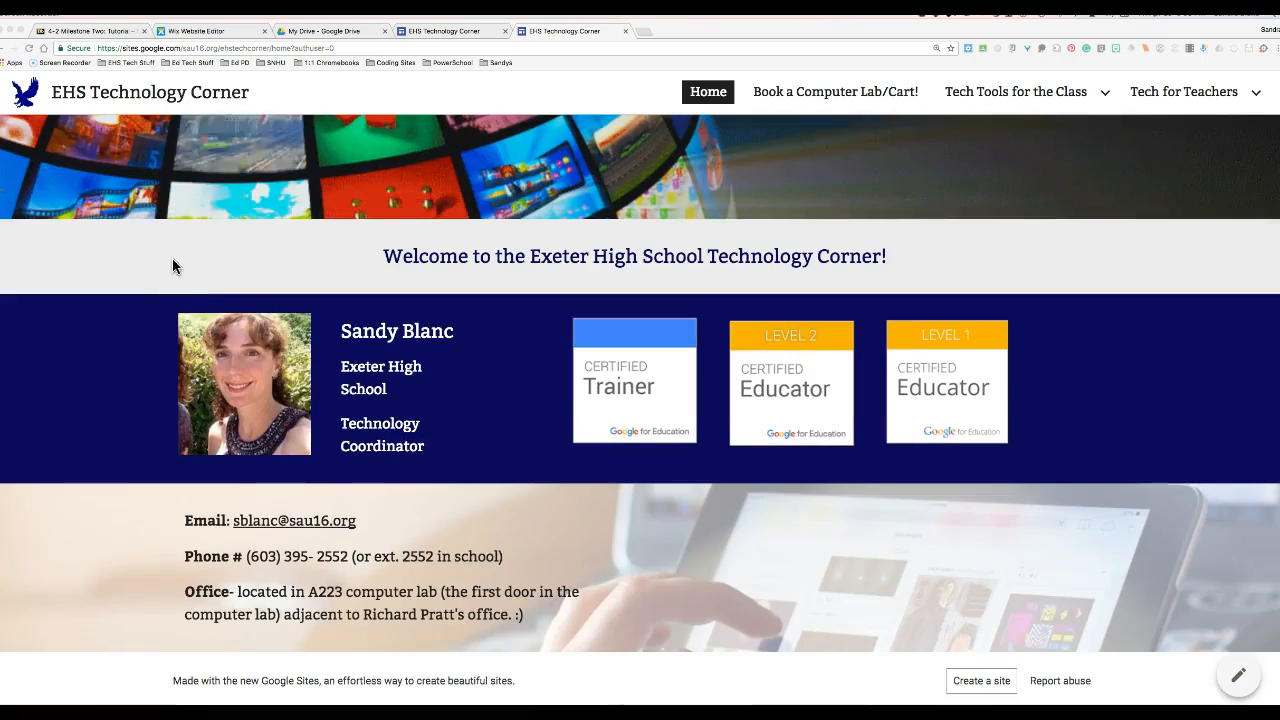
scroll(172, 262, up, 3)
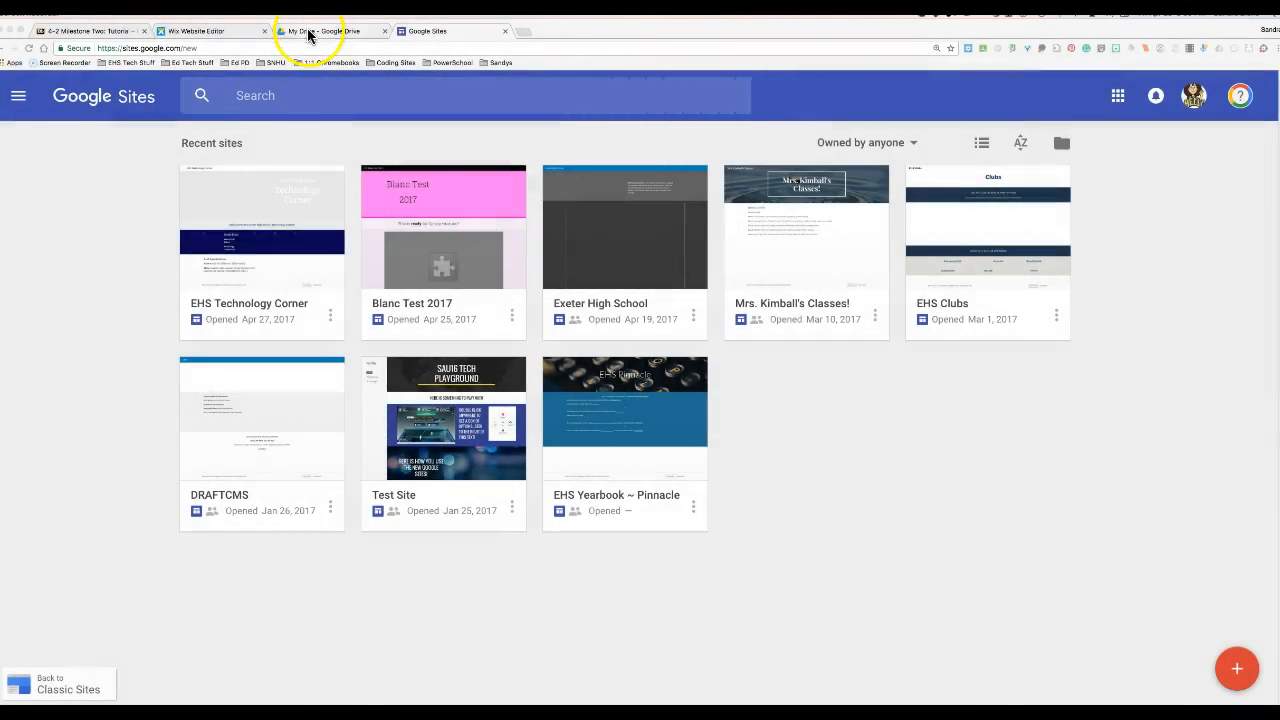
- In Google Drive, create a new Google Sites site via NEW > More
click(309, 33)
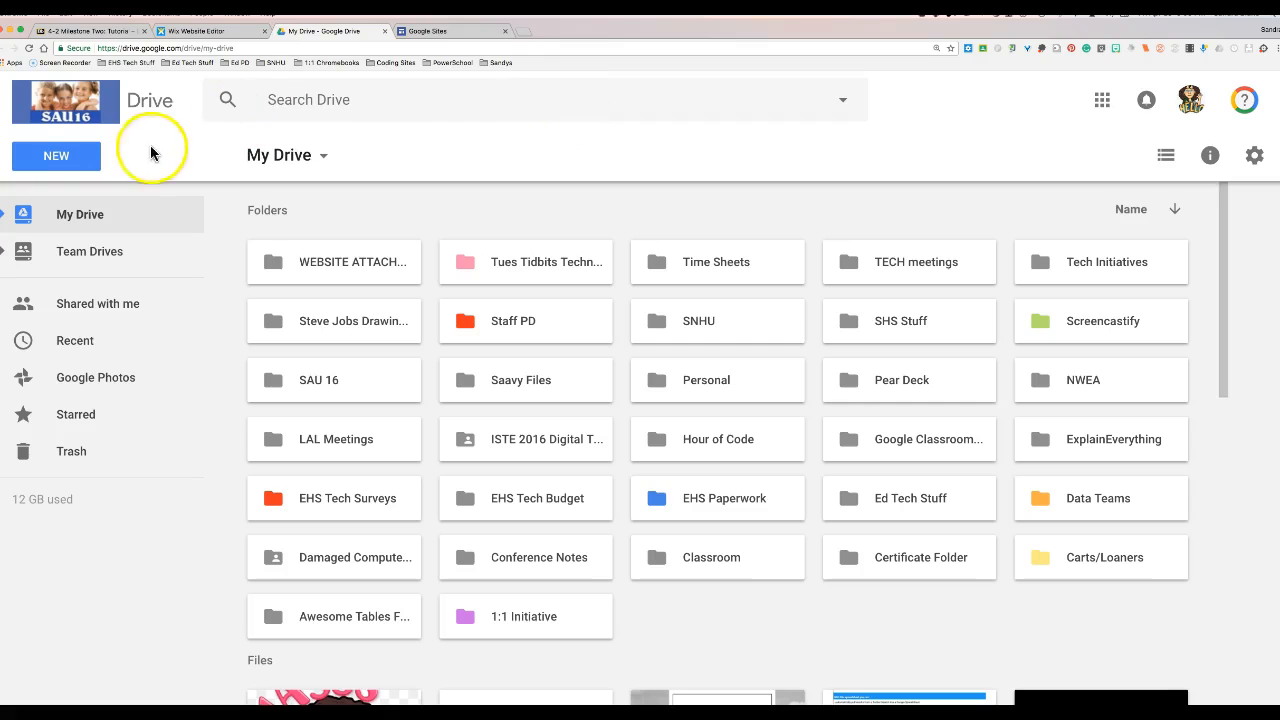
click(44, 150)
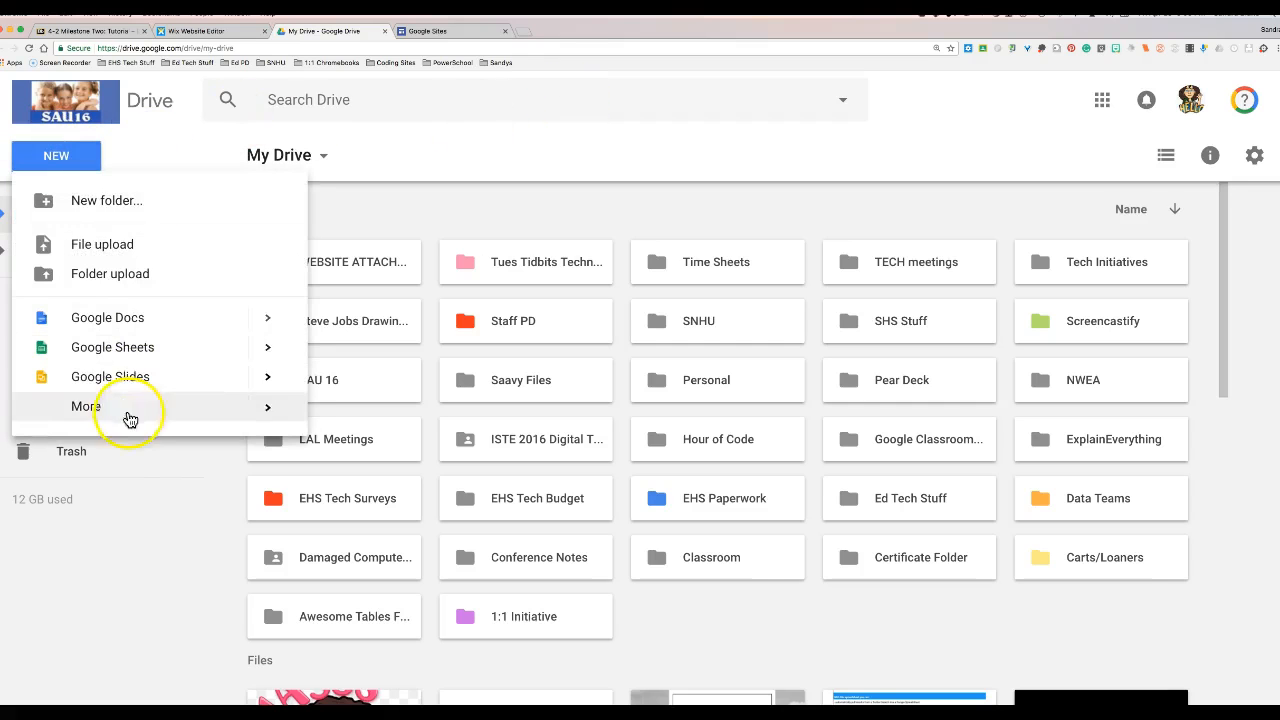
mouse_move(130, 416)
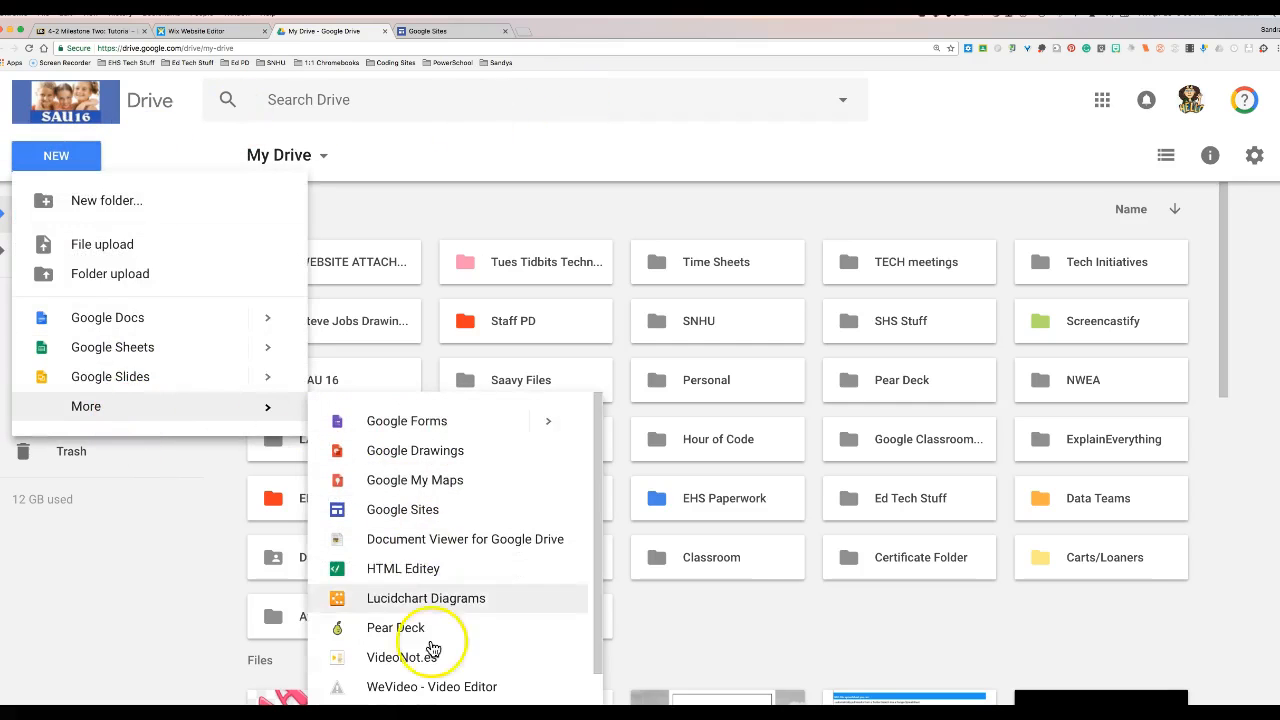
click(413, 517)
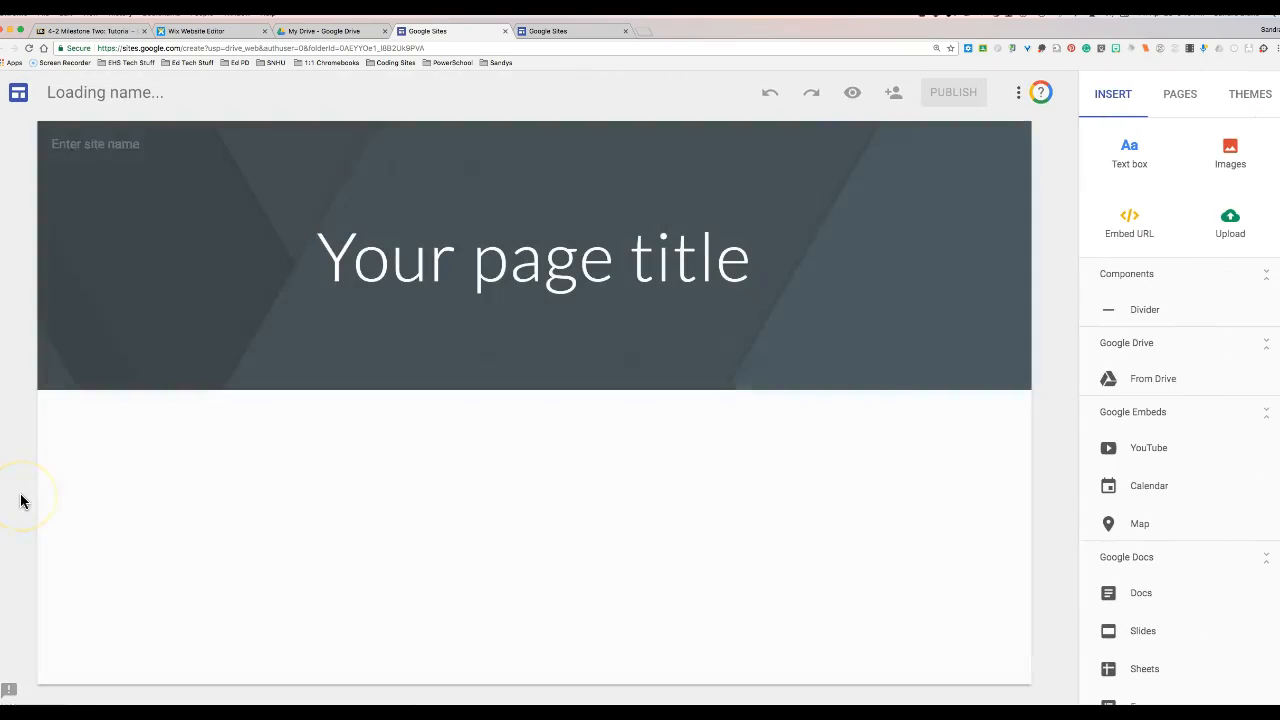
- Rename the Untitled Site to the teacher's website name
click(207, 456)
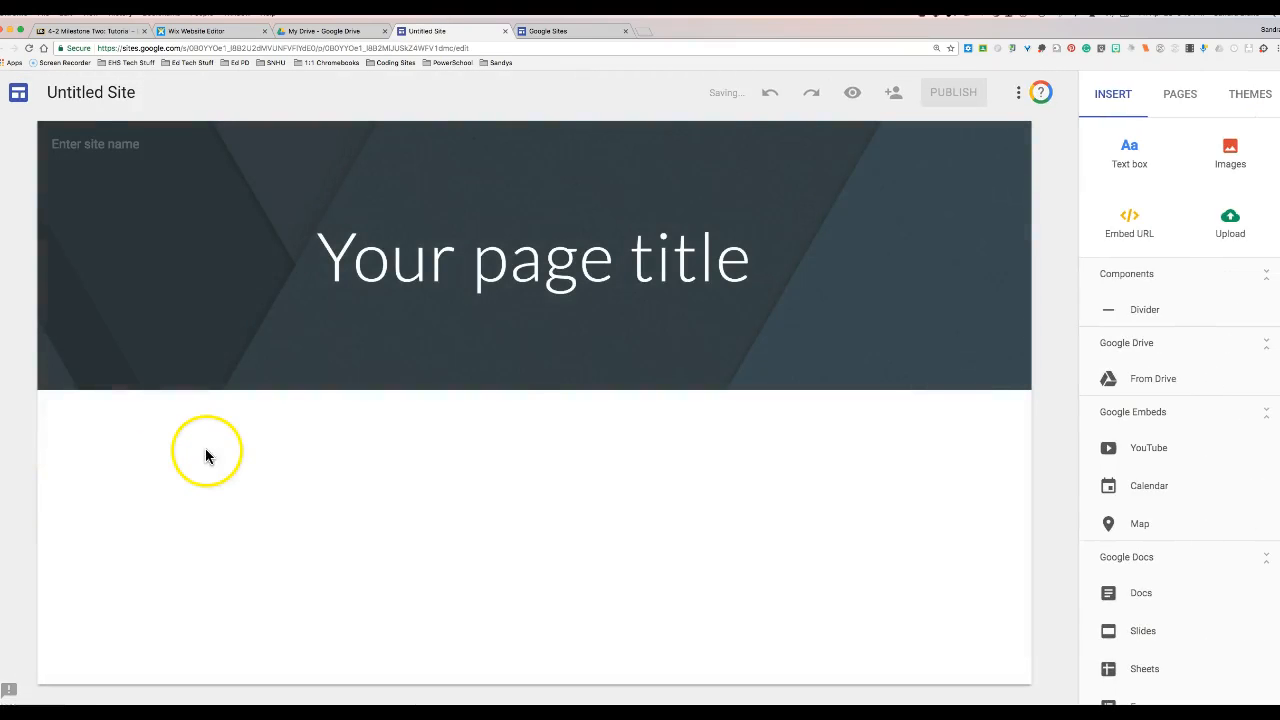
click(93, 92)
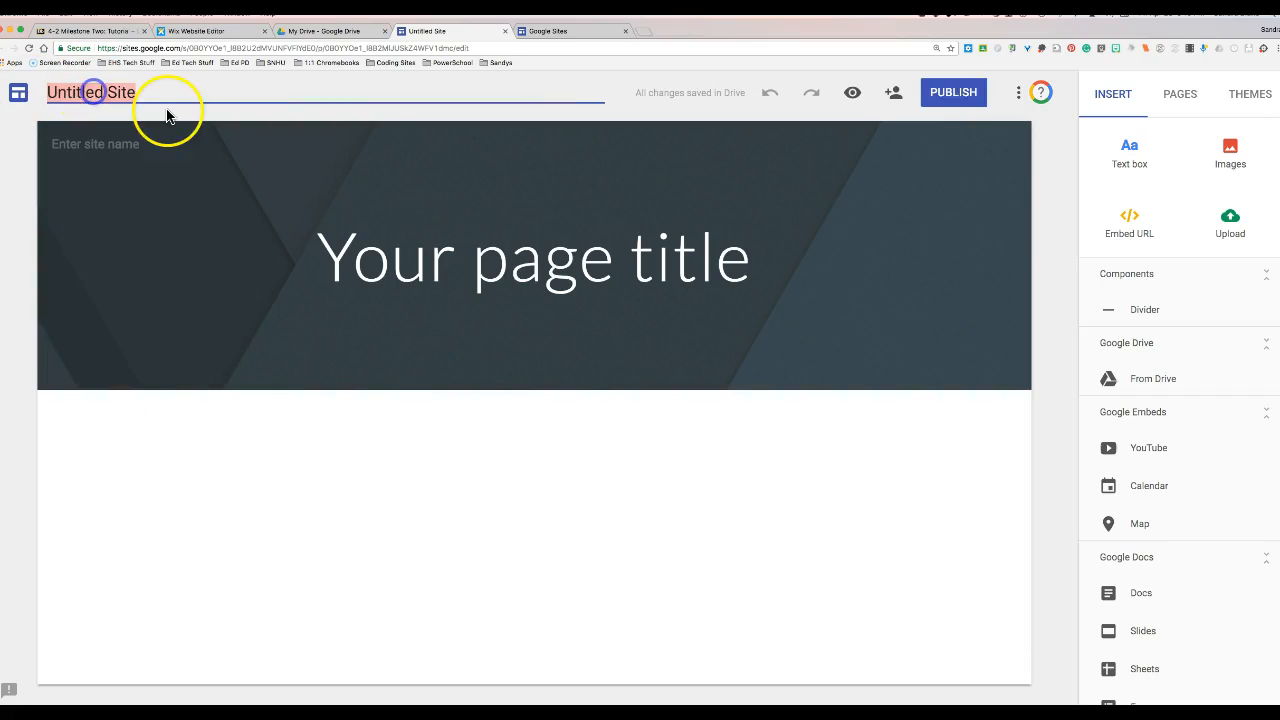
text(Mres)
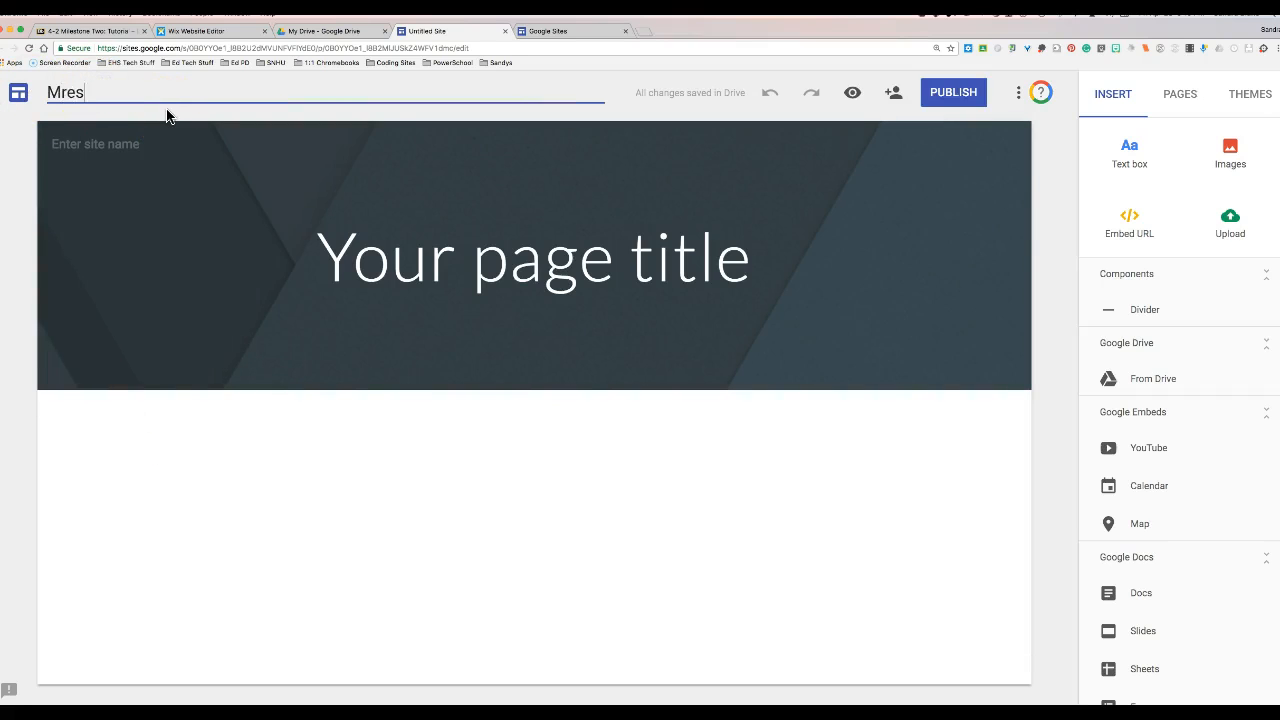
click(72, 144)
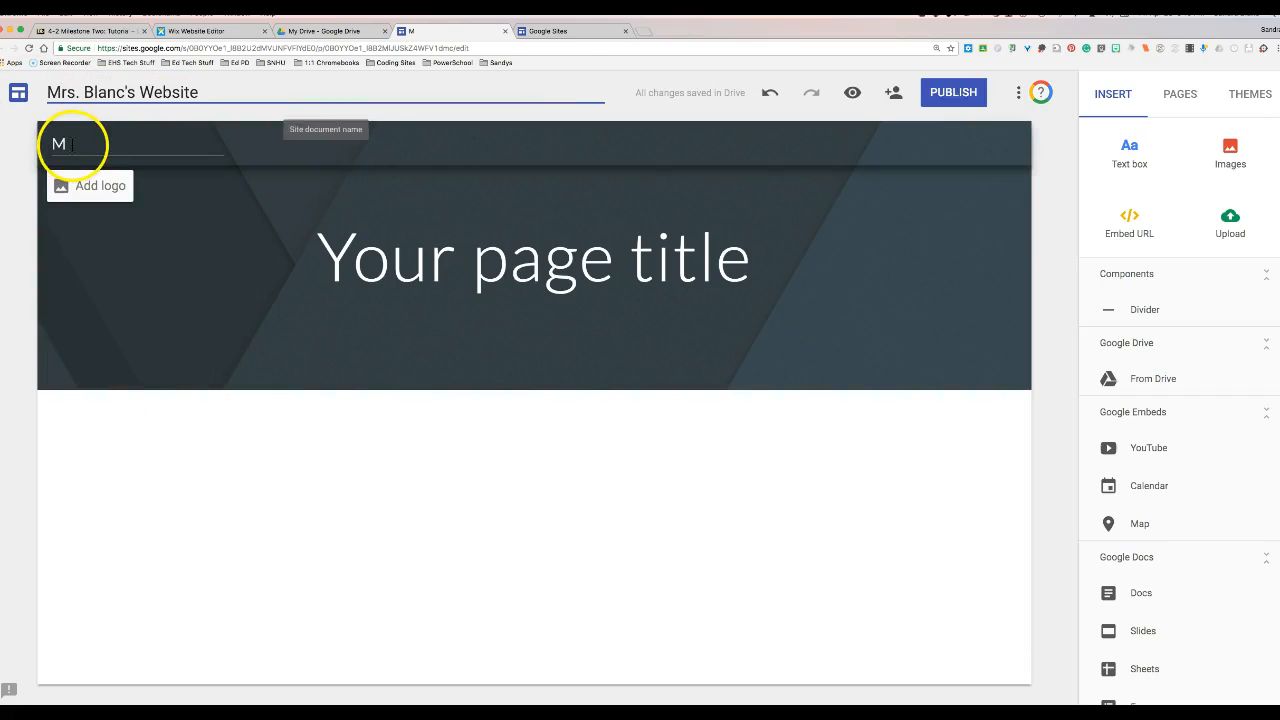
double_click(60, 145)
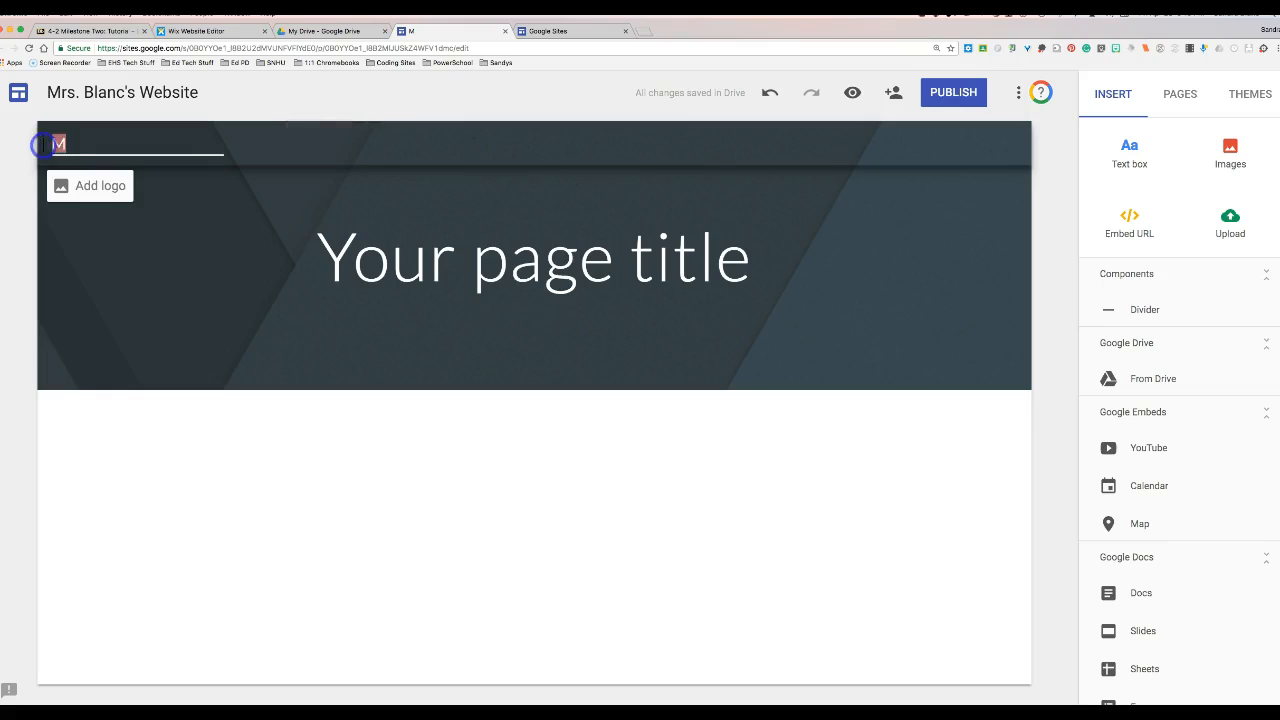
- Search the web images for 'bluehawks' to find a header logo
click(84, 189)
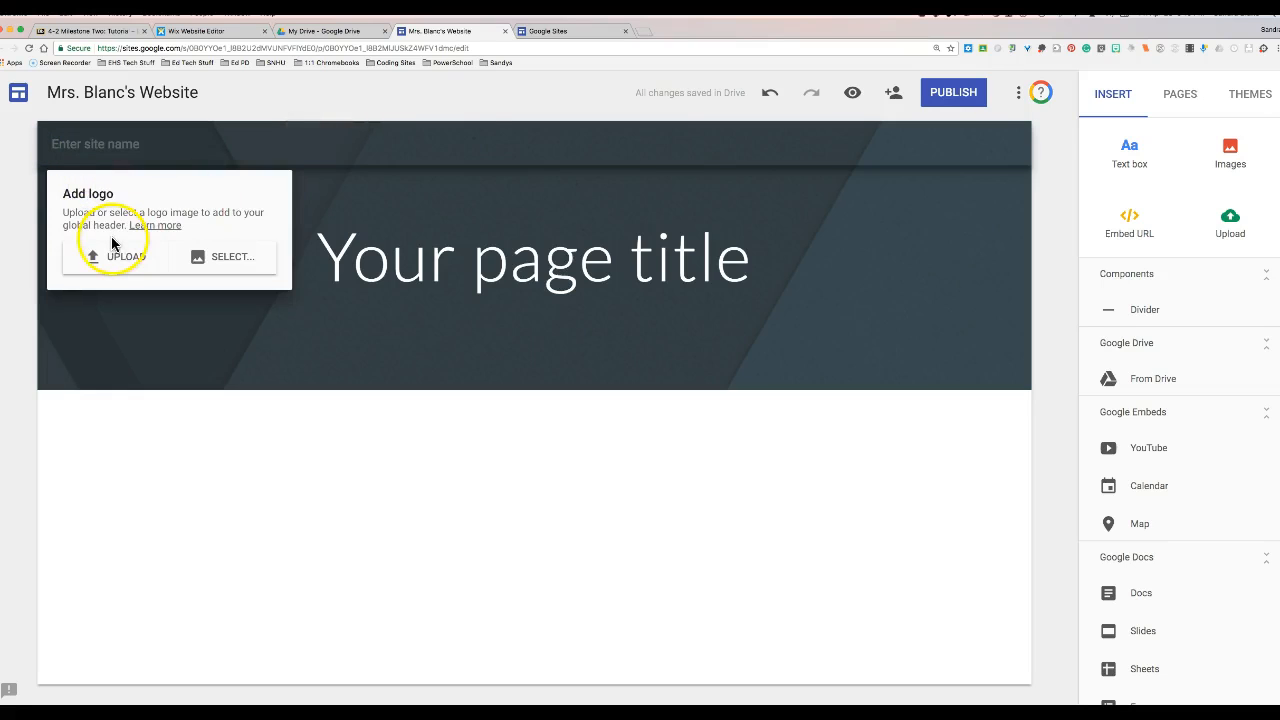
click(226, 261)
click(340, 210)
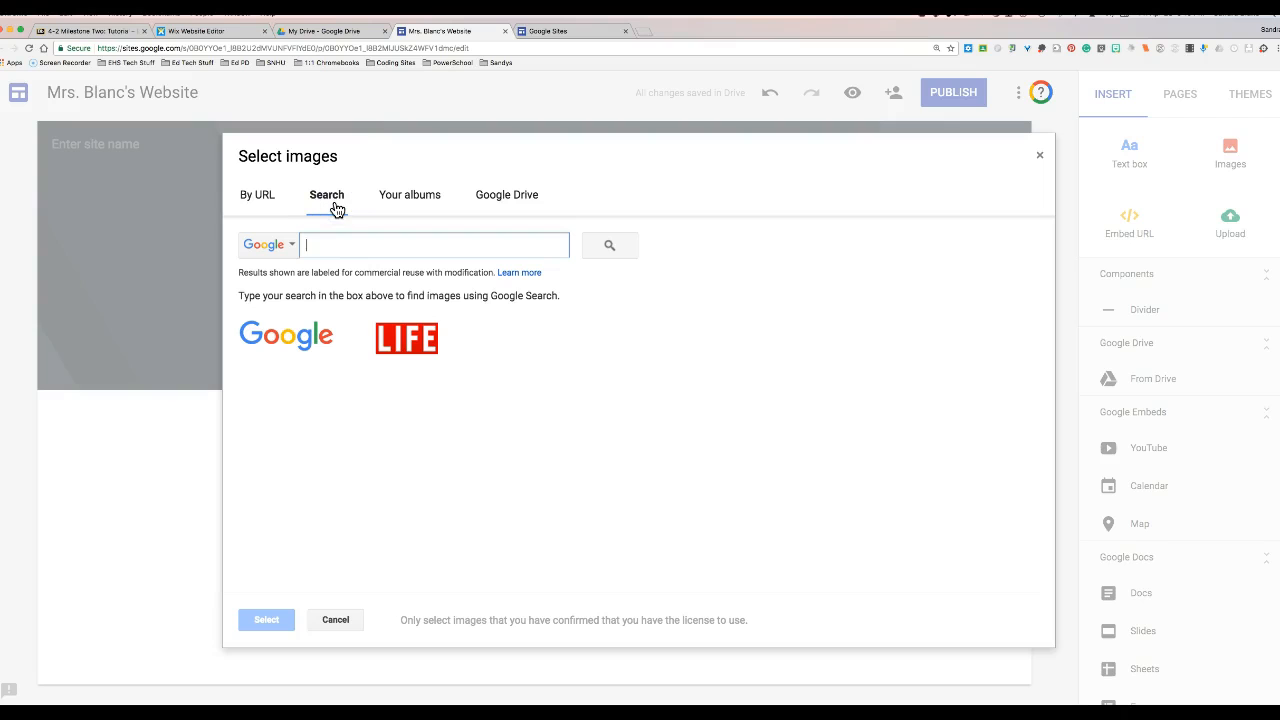
text(blueh)
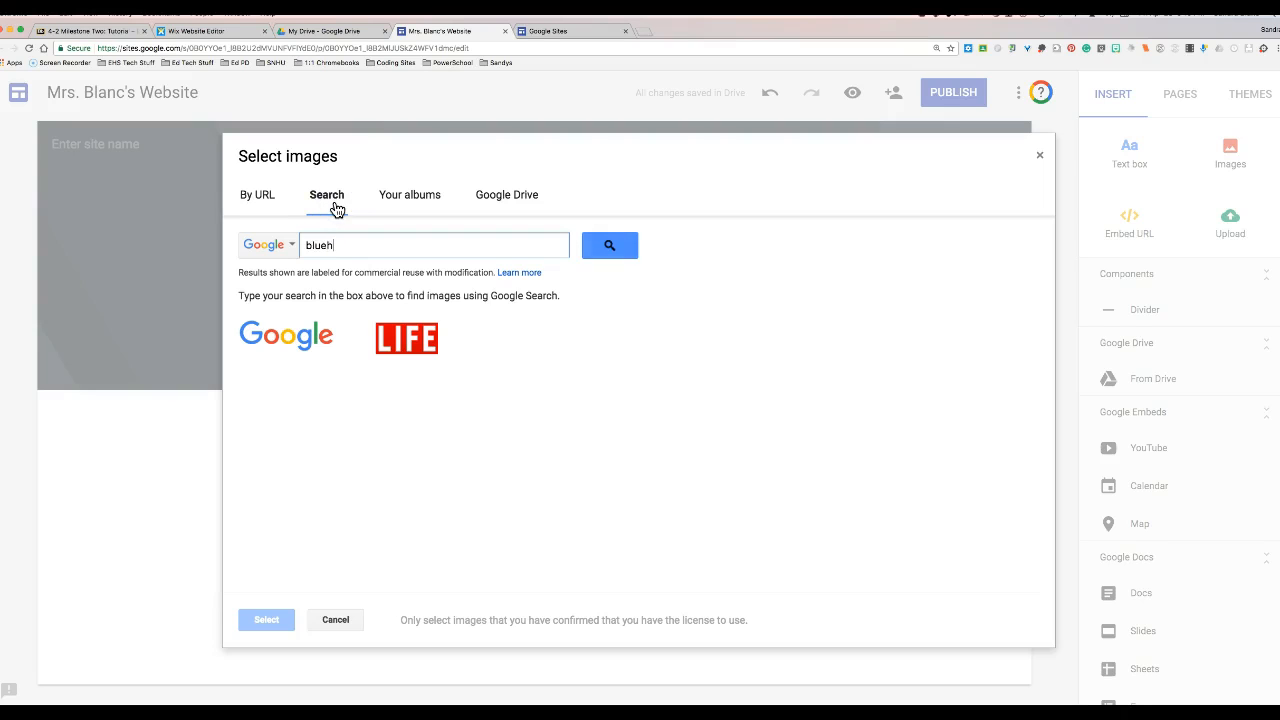
text(awks)
key(Return)
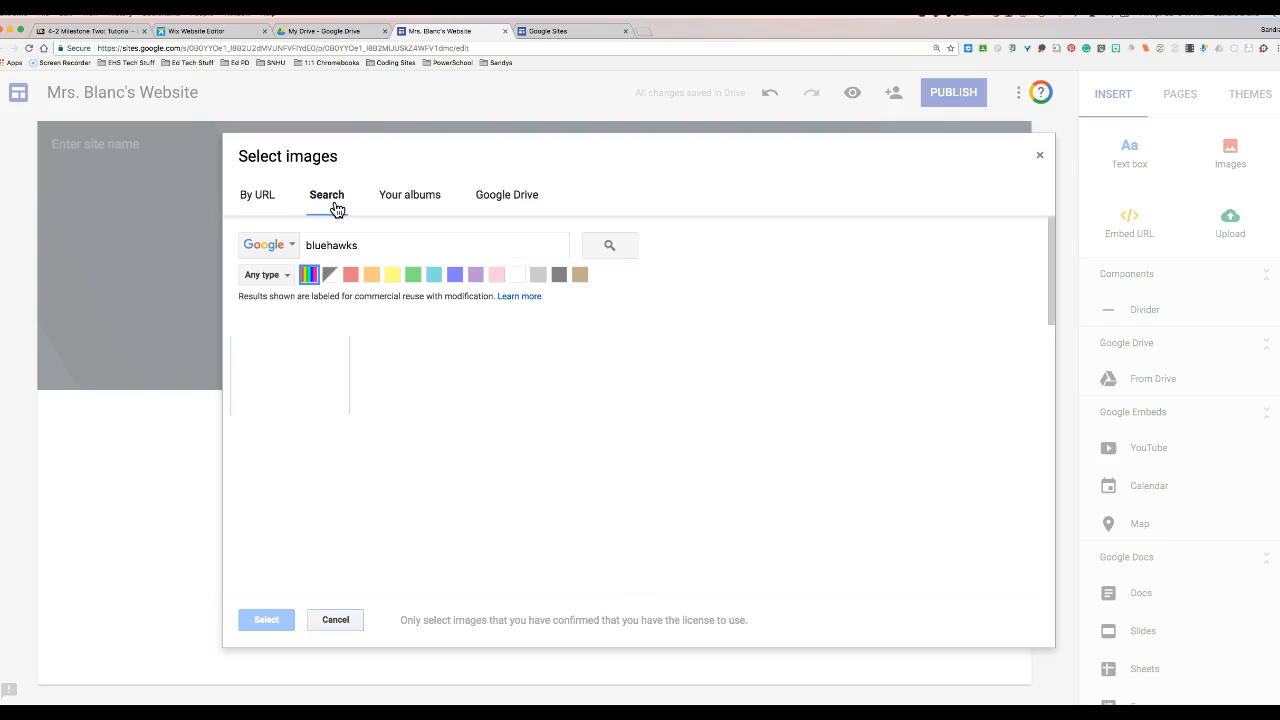
scroll(674, 311, down, 10)
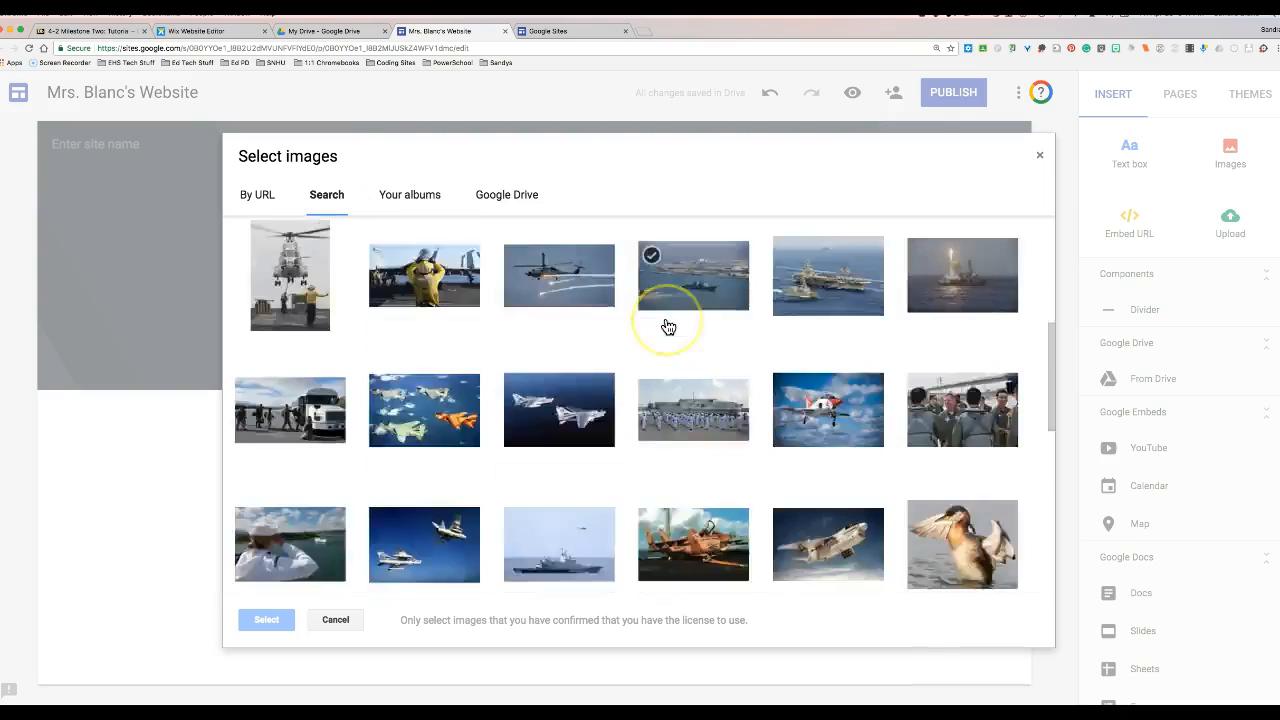
scroll(665, 335, down, 5)
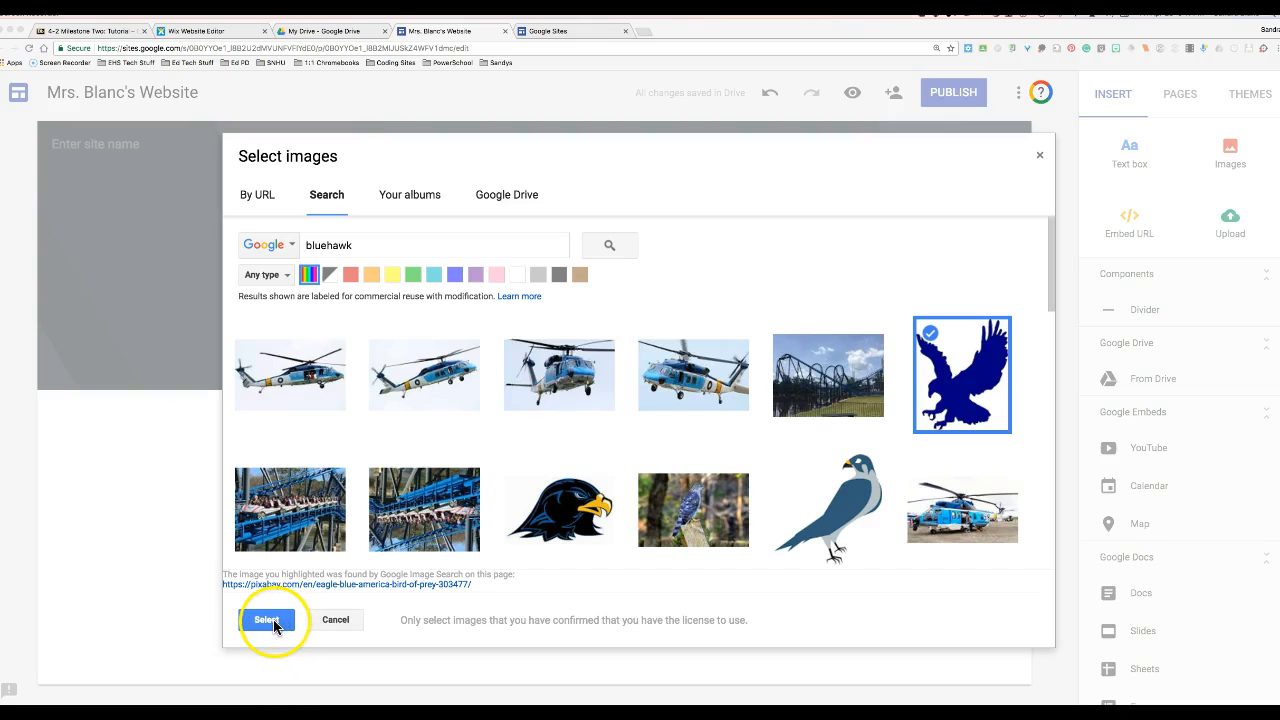
- Use the blue eagle image as the logo with a white background
click(980, 392)
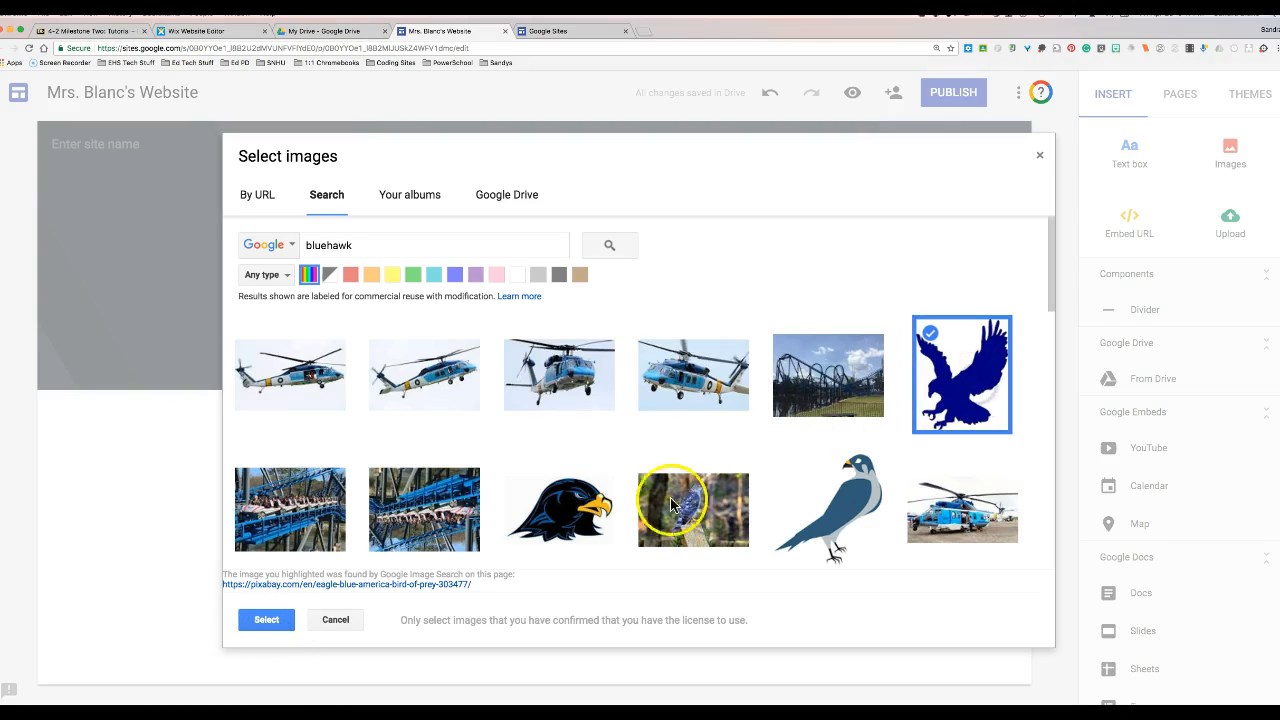
click(280, 618)
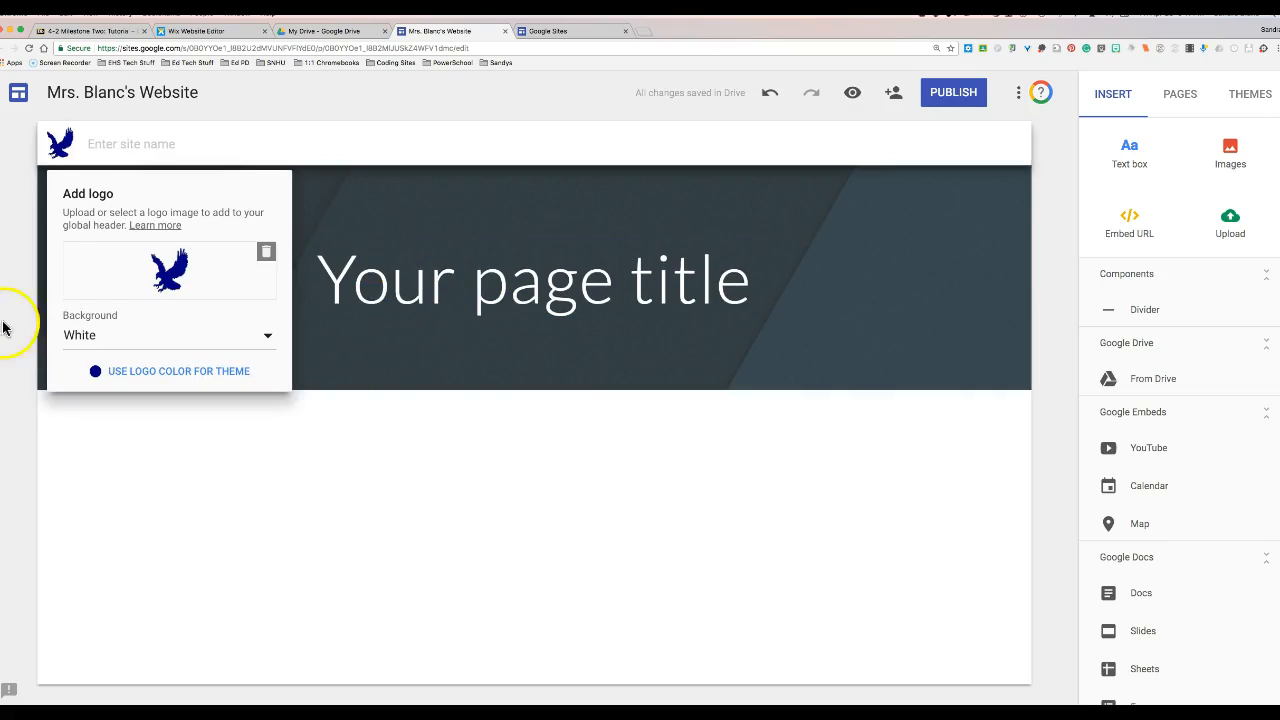
click(100, 334)
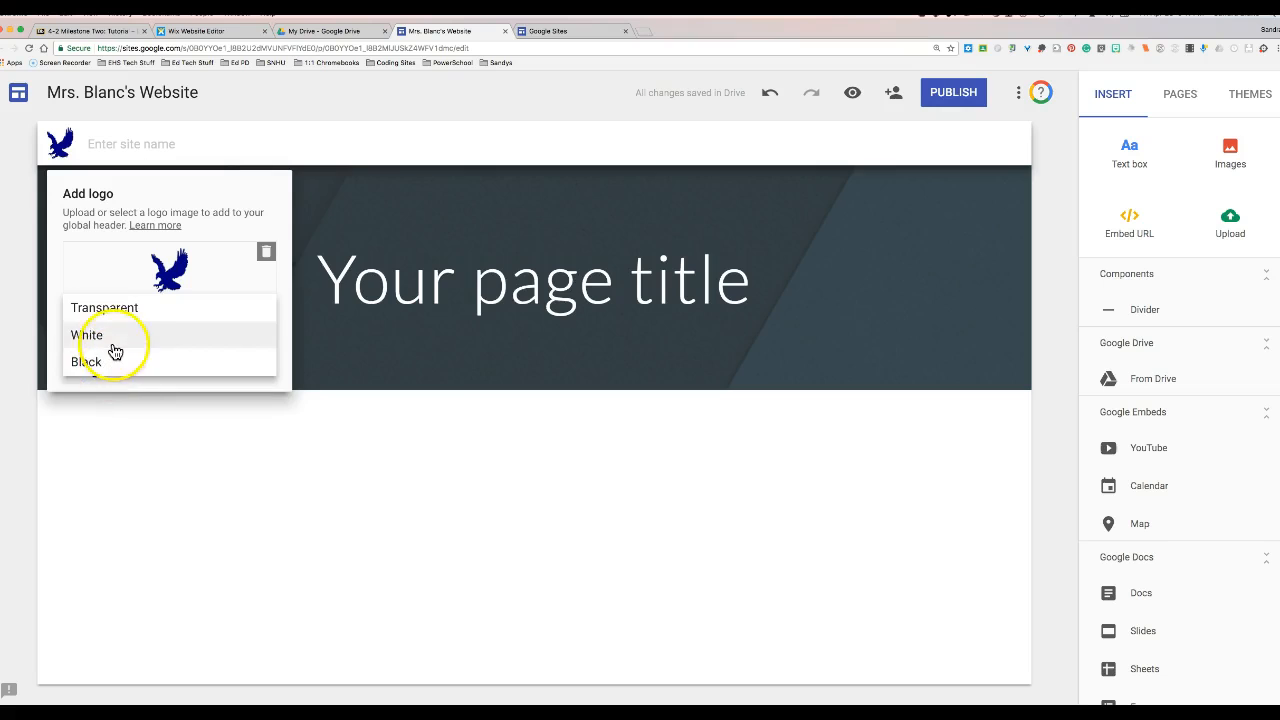
click(110, 337)
click(323, 193)
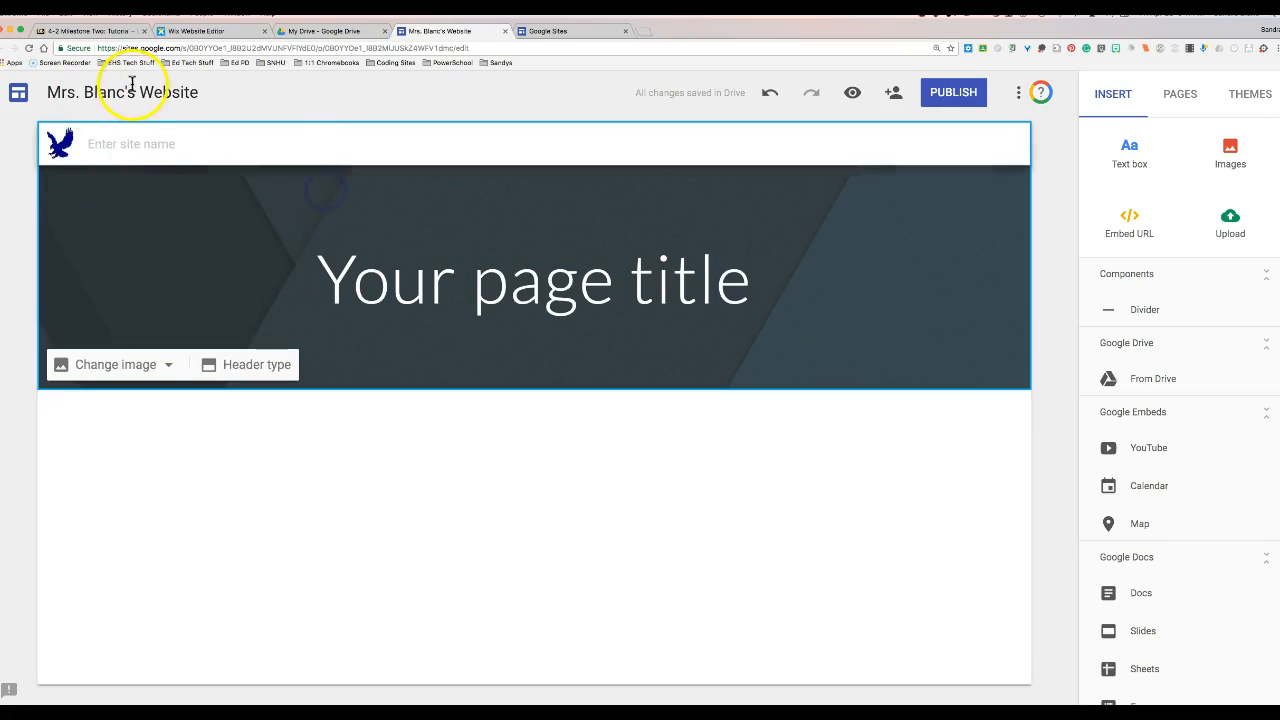
- Enter the teacher's website name as the header site name
click(136, 156)
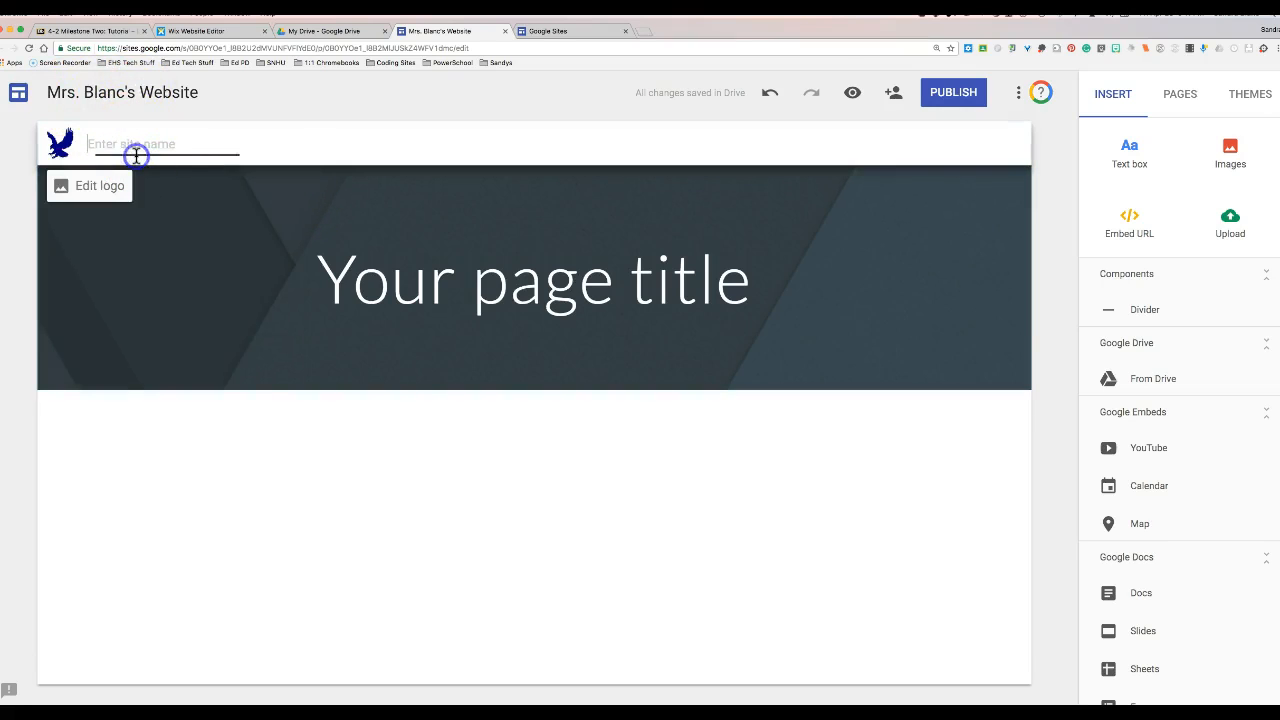
text(Mr)
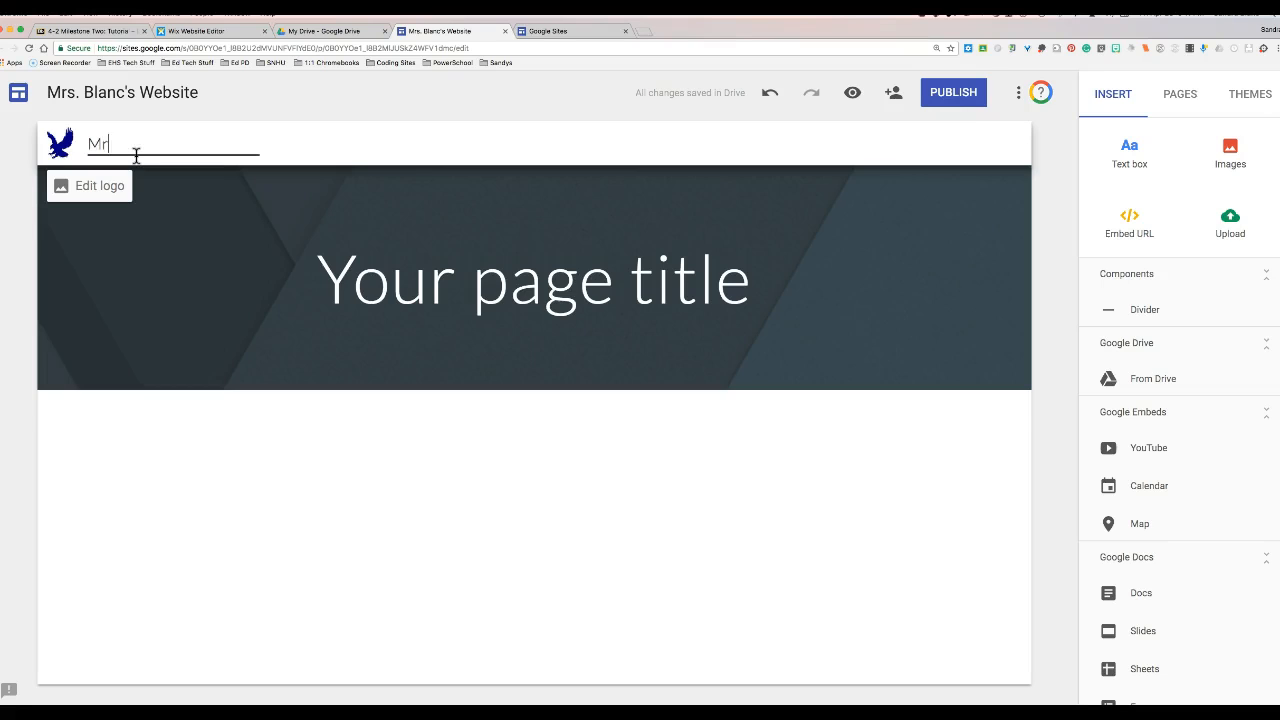
text(s. Blancs Website)
click(634, 257)
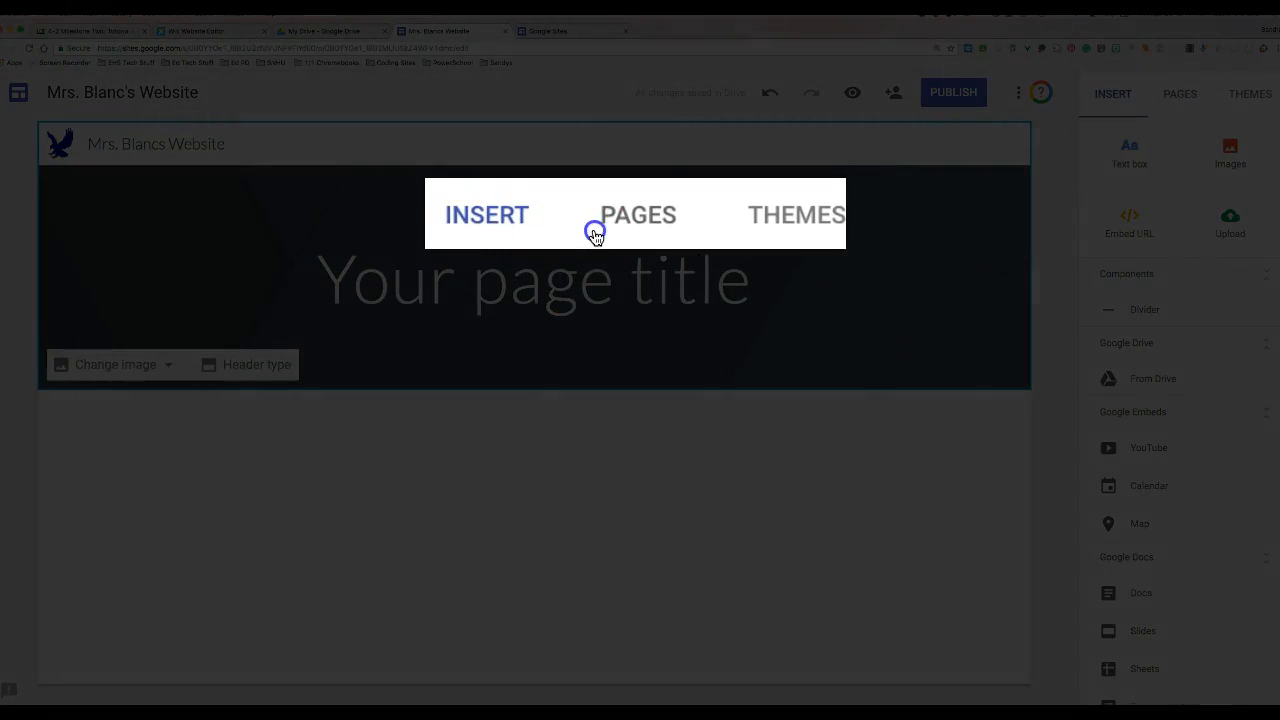
- Show the themes list and replace the placeholder page title with 'Test Site'
click(1162, 100)
click(1236, 95)
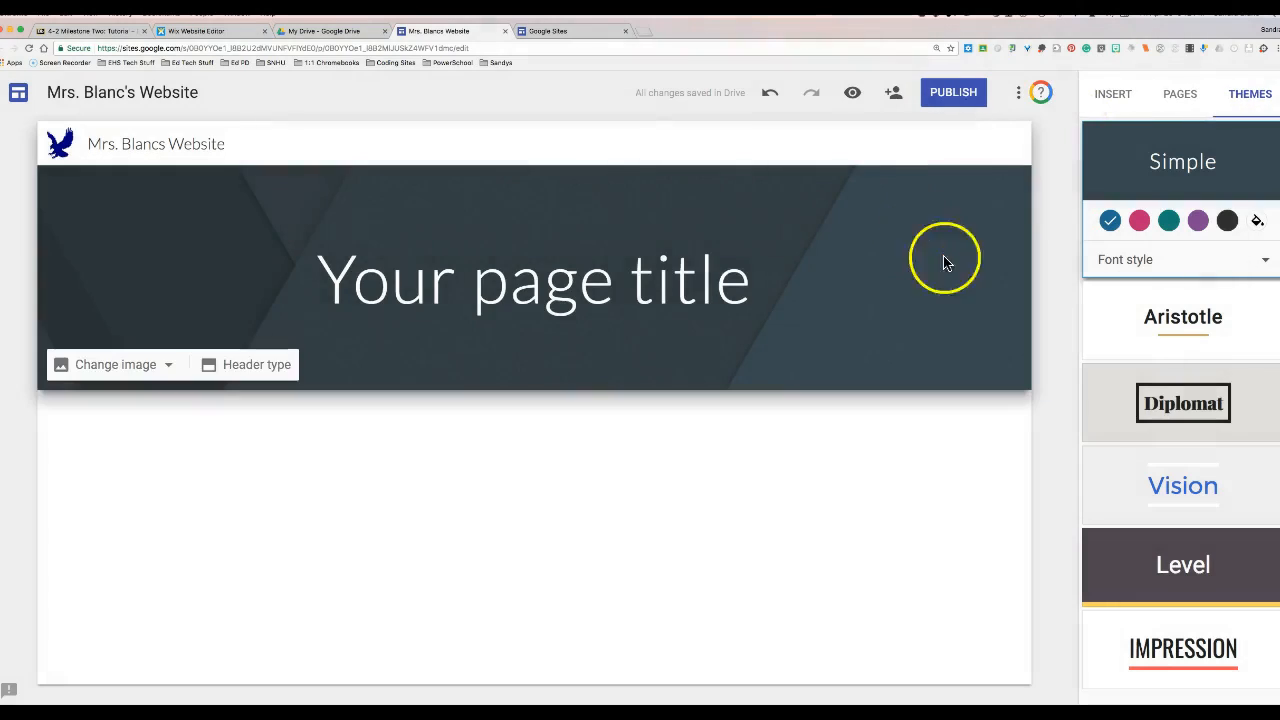
click(652, 286)
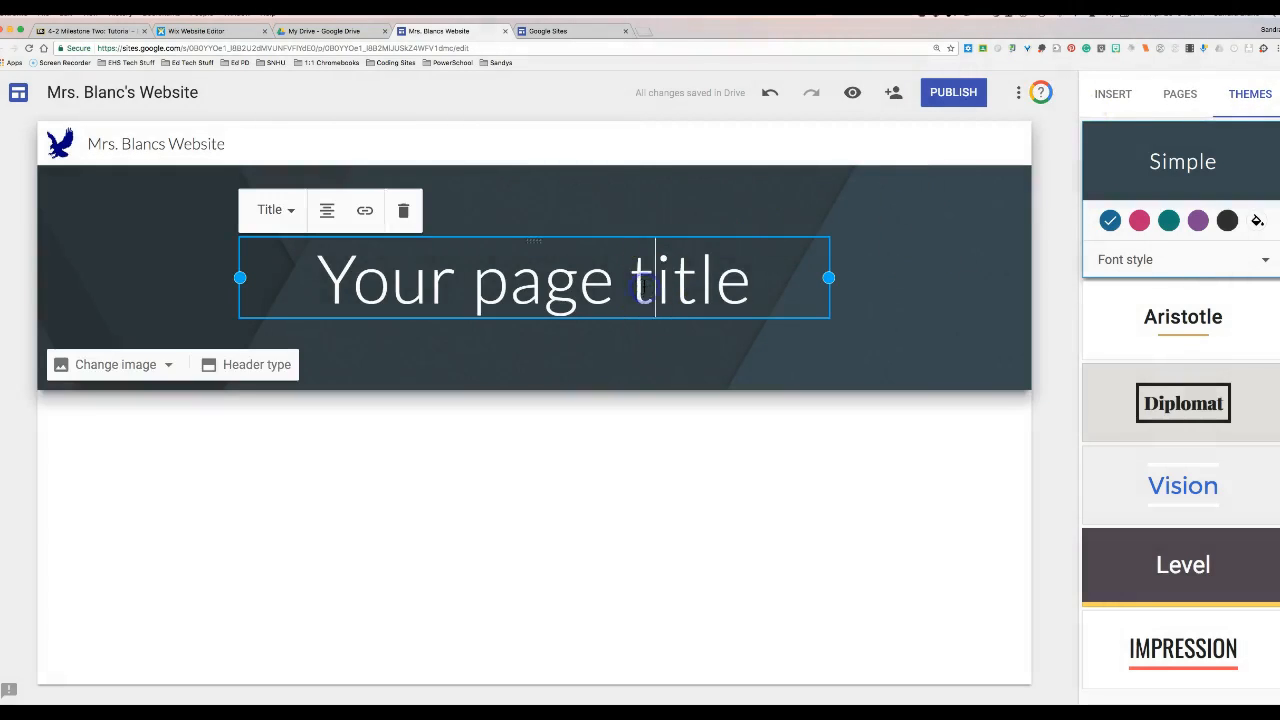
triple_click(779, 291)
key(BackSpace)
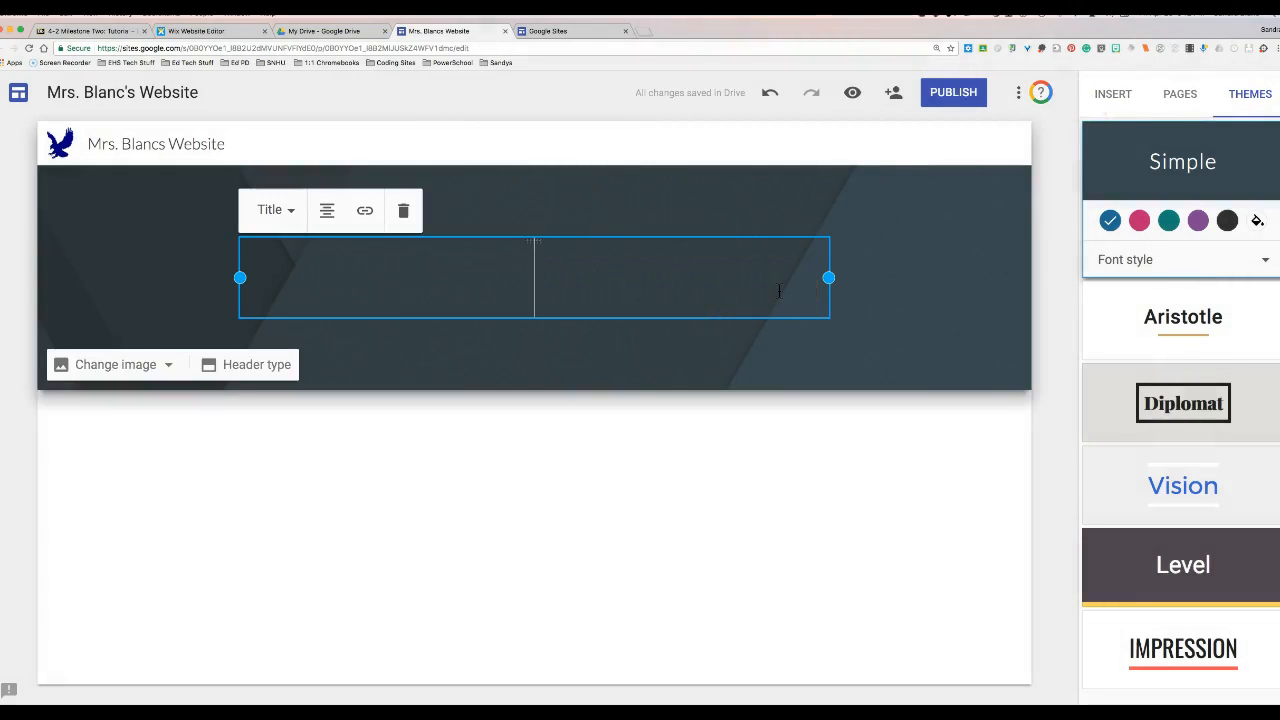
text(Test Site)
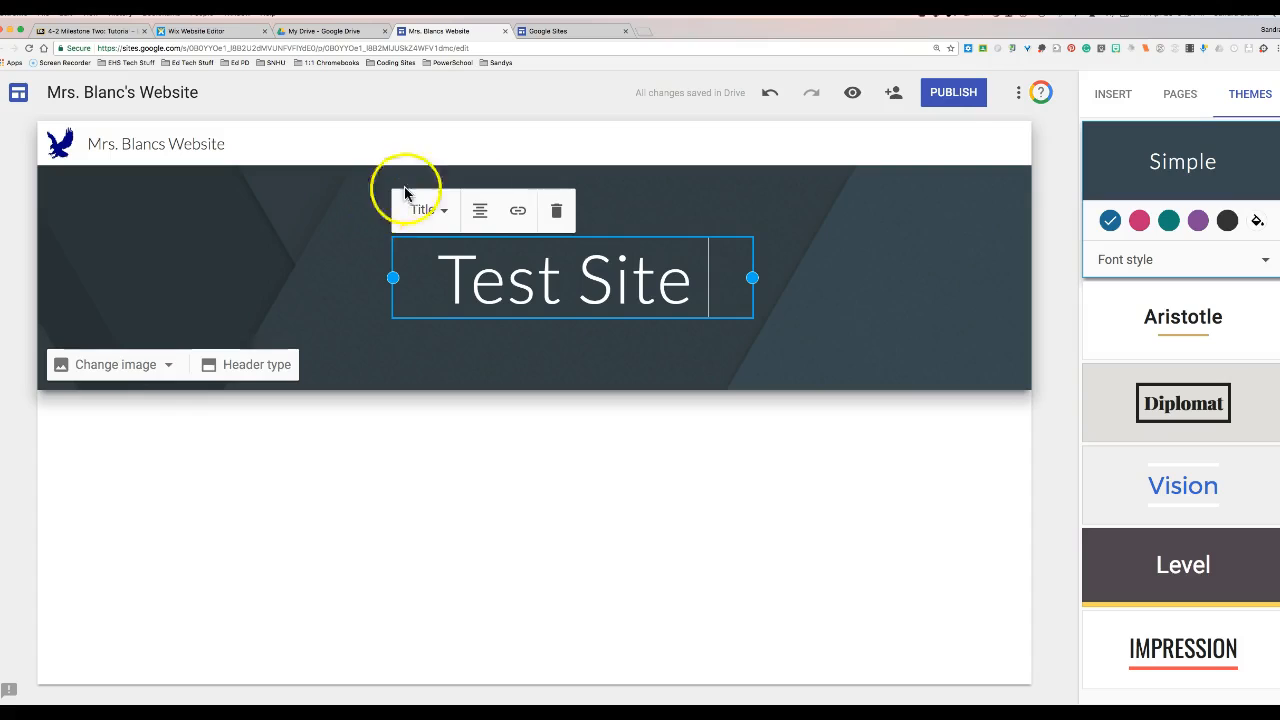
- Keep the 'Test Site' title in Title style and centre-align it
click(445, 210)
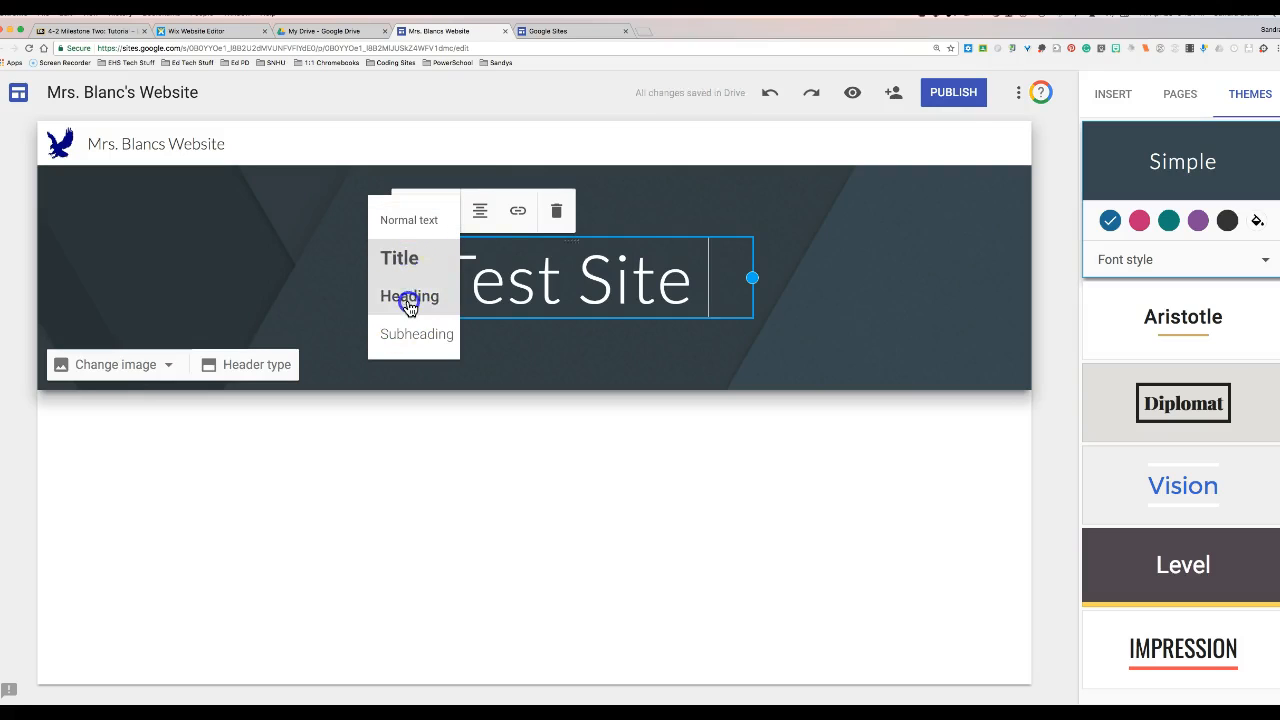
click(409, 298)
click(457, 230)
click(418, 277)
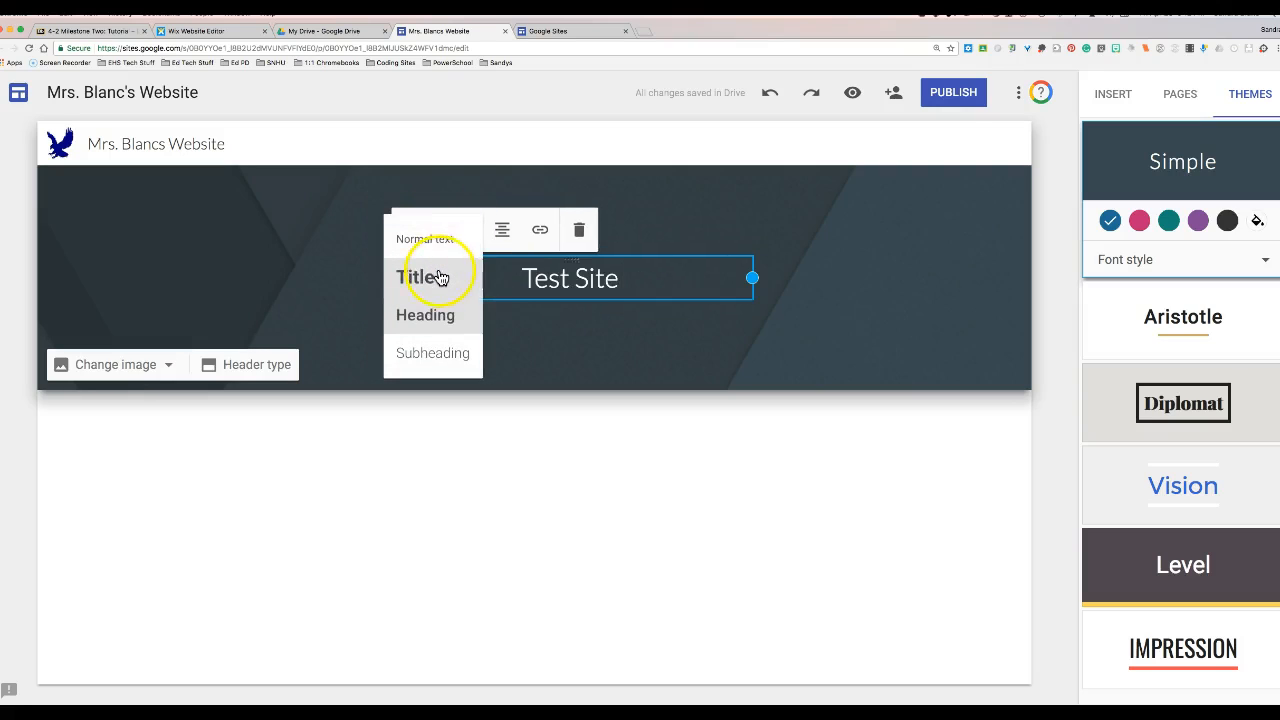
click(480, 213)
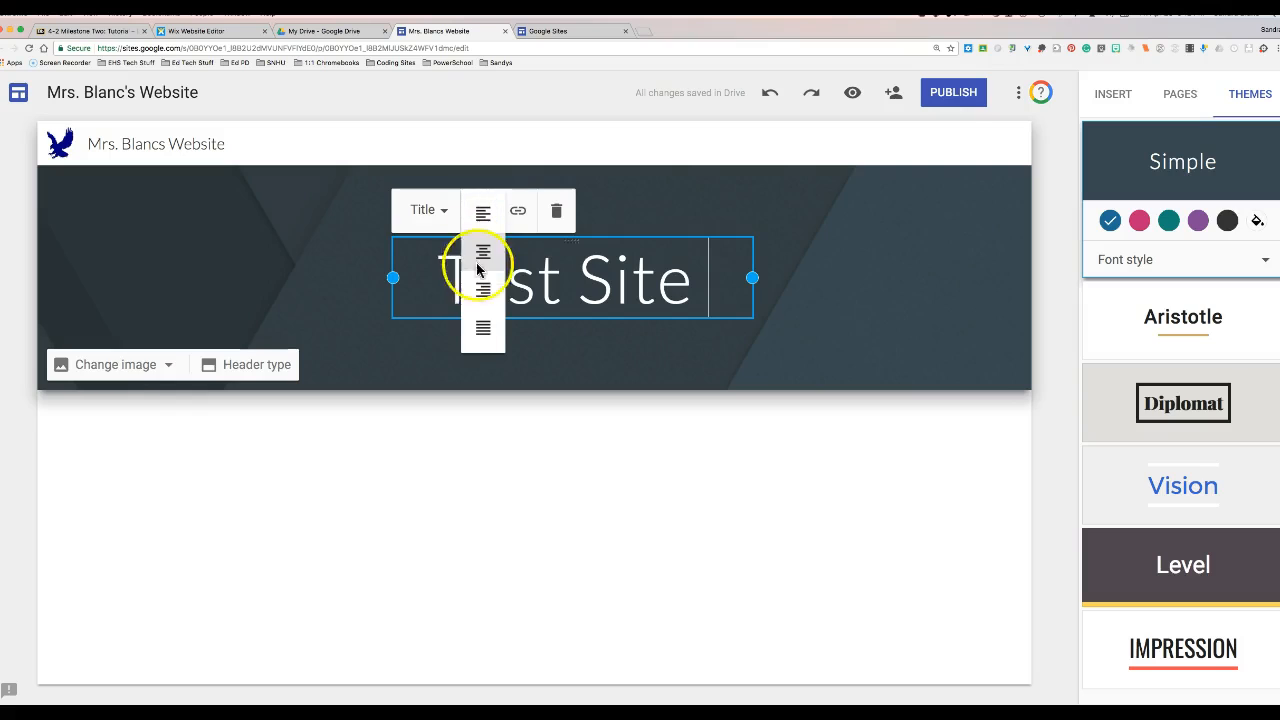
click(478, 212)
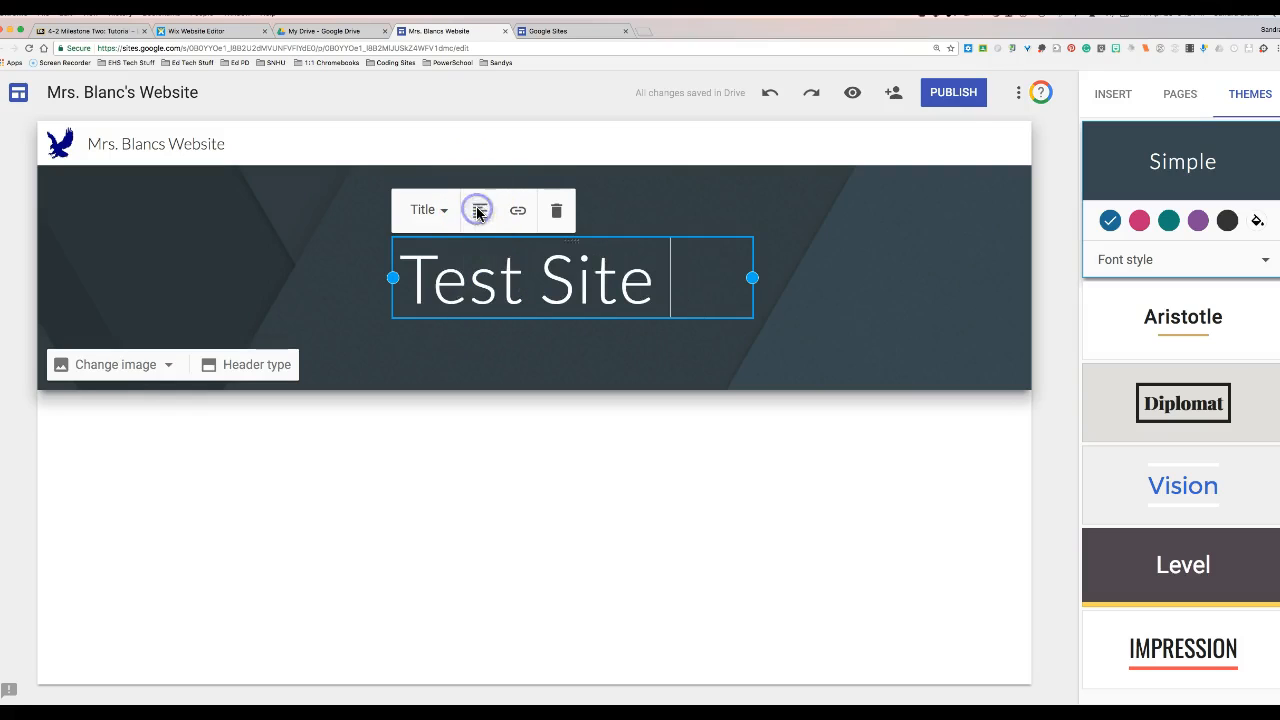
click(478, 212)
click(482, 251)
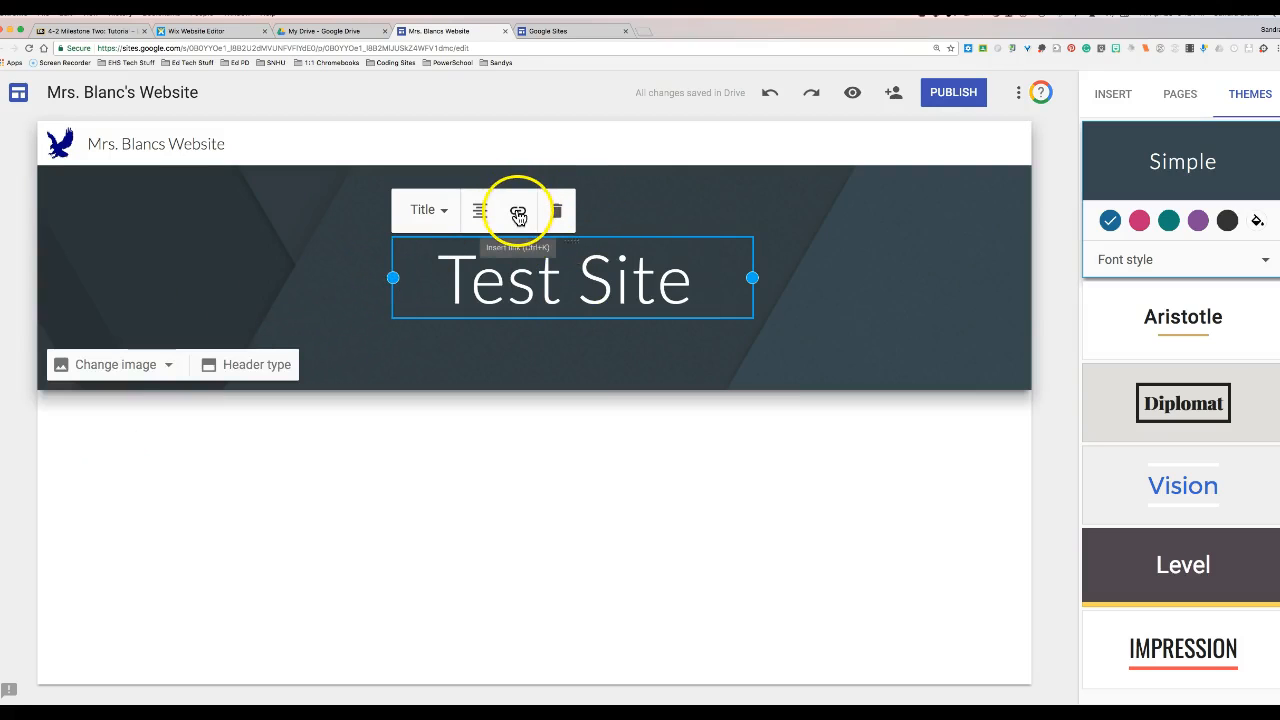
- Select 'est' in the title, then cancel the link dialog without adding a link
drag(457, 263, 553, 270)
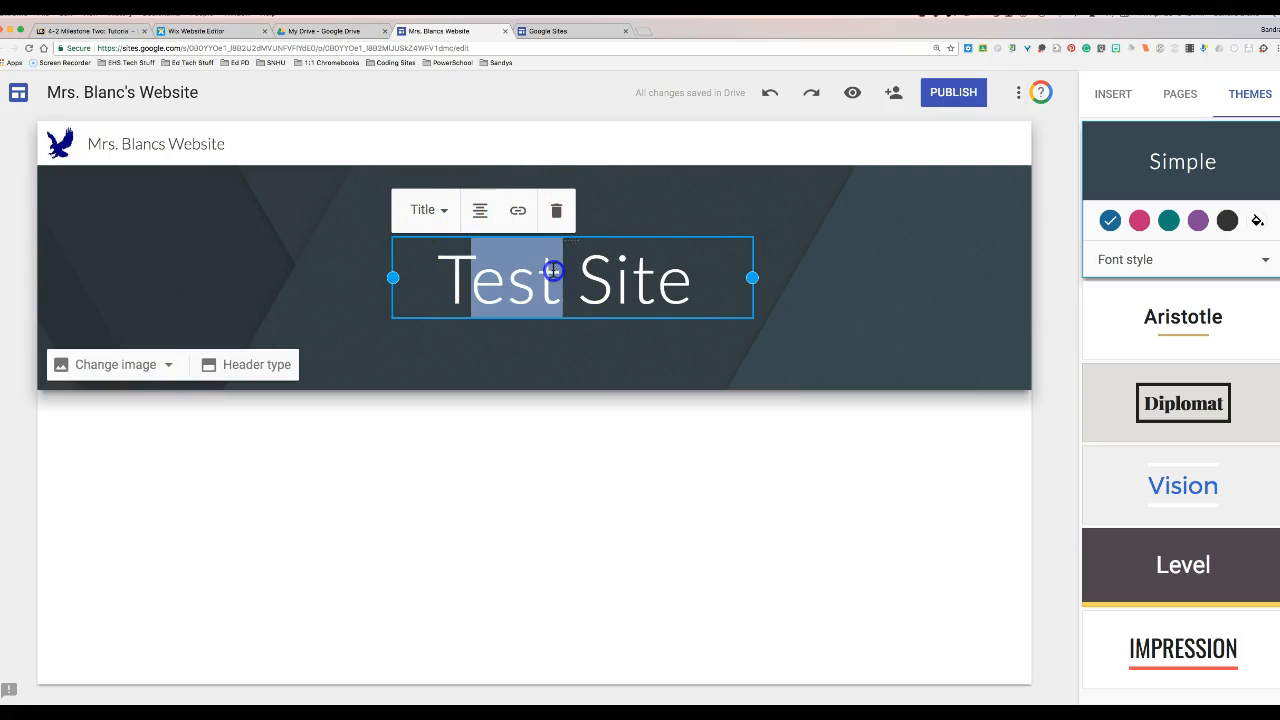
click(519, 212)
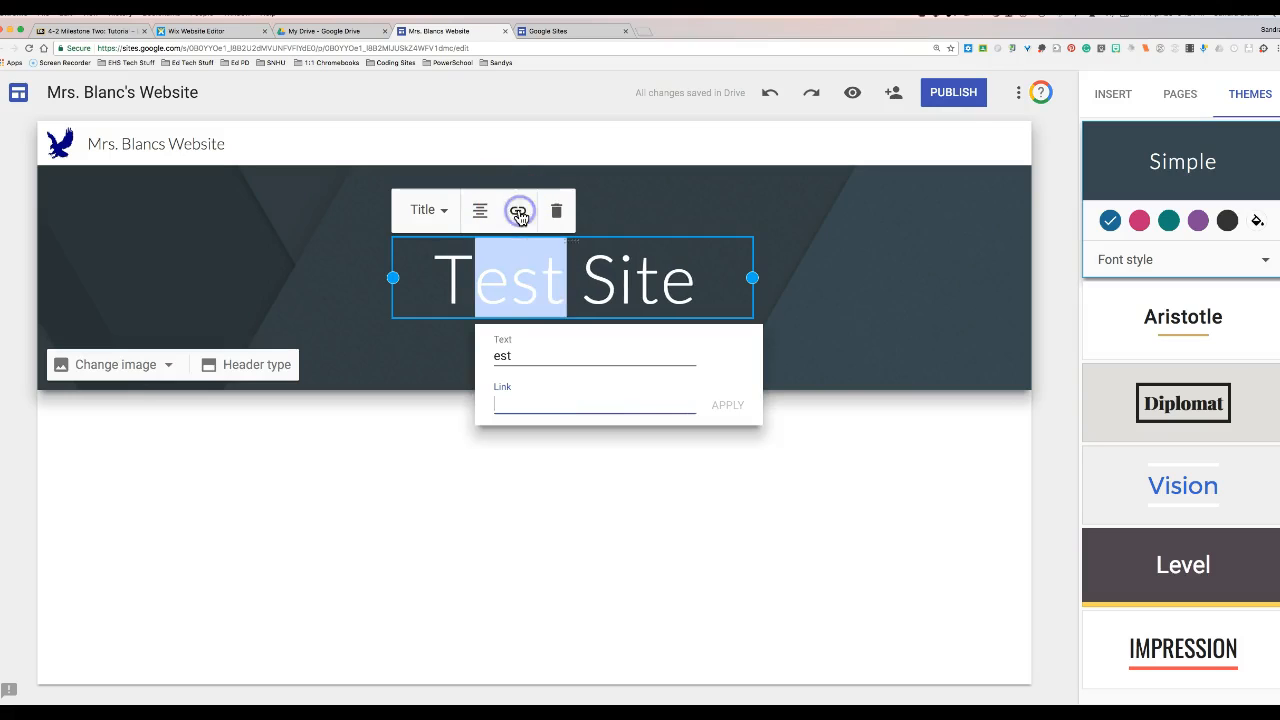
click(819, 353)
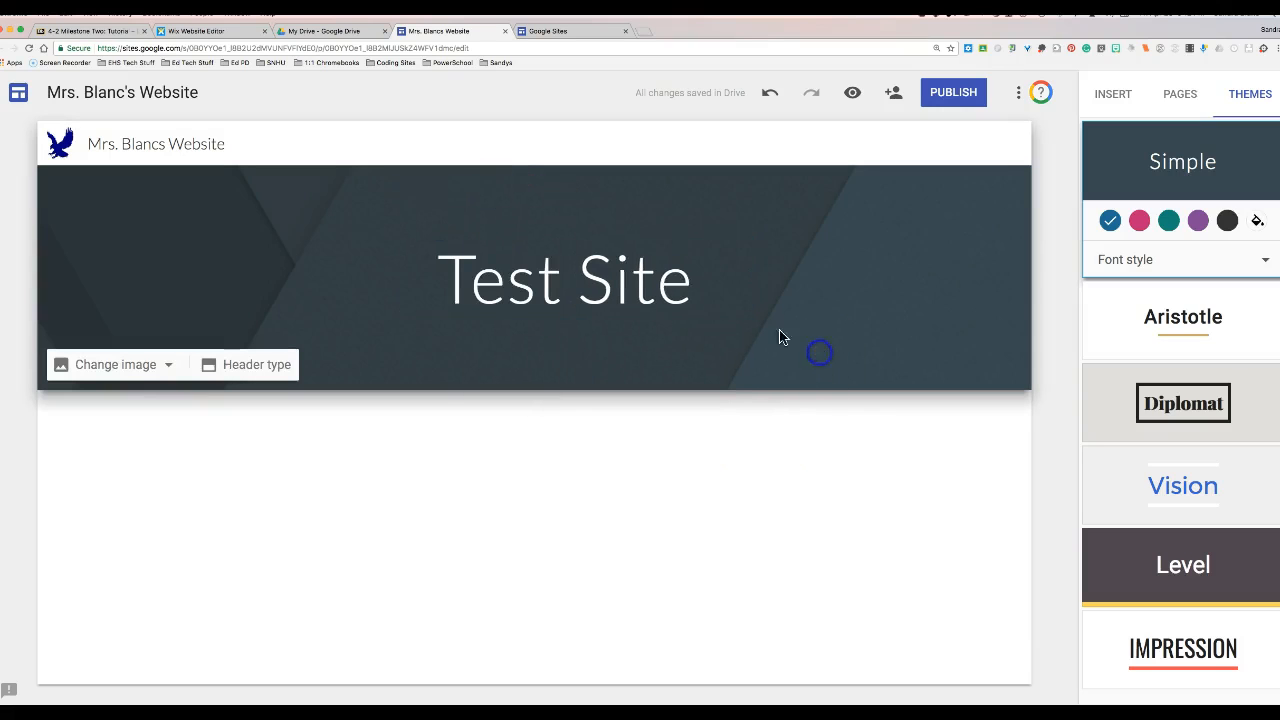
click(599, 256)
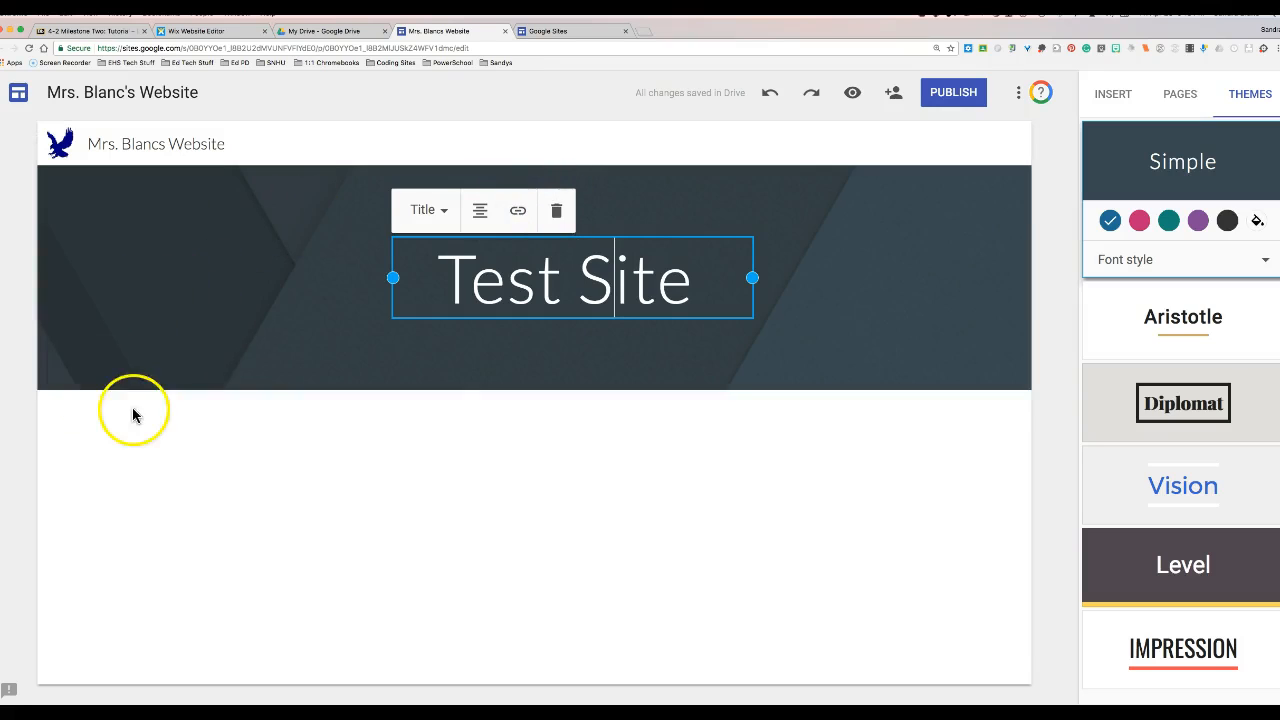
- Set the header type to Large banner
click(169, 431)
click(169, 368)
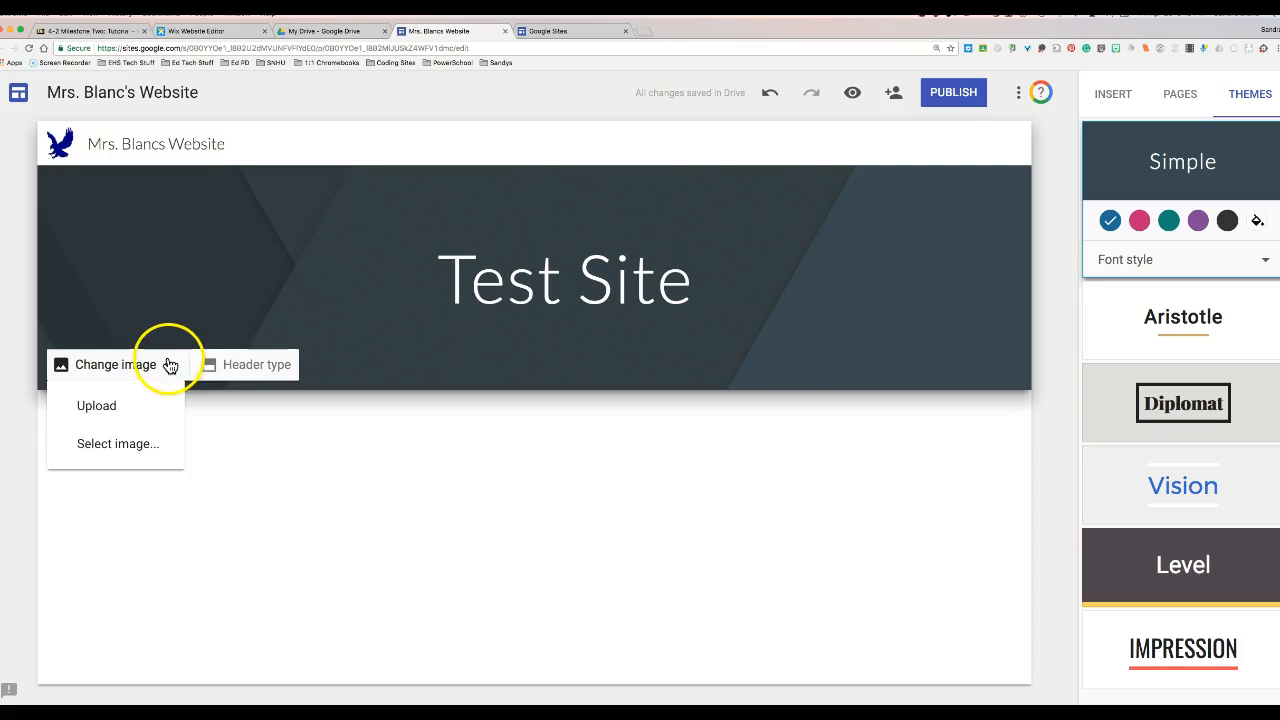
click(170, 366)
click(240, 366)
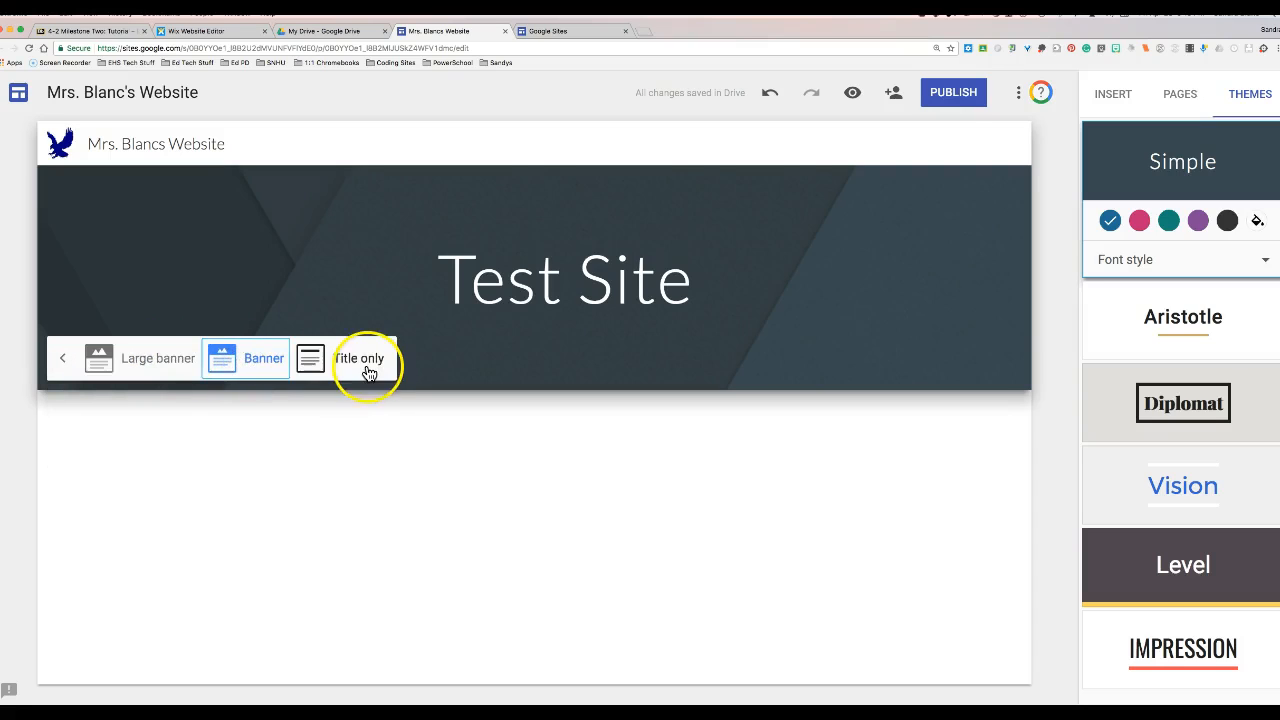
click(368, 372)
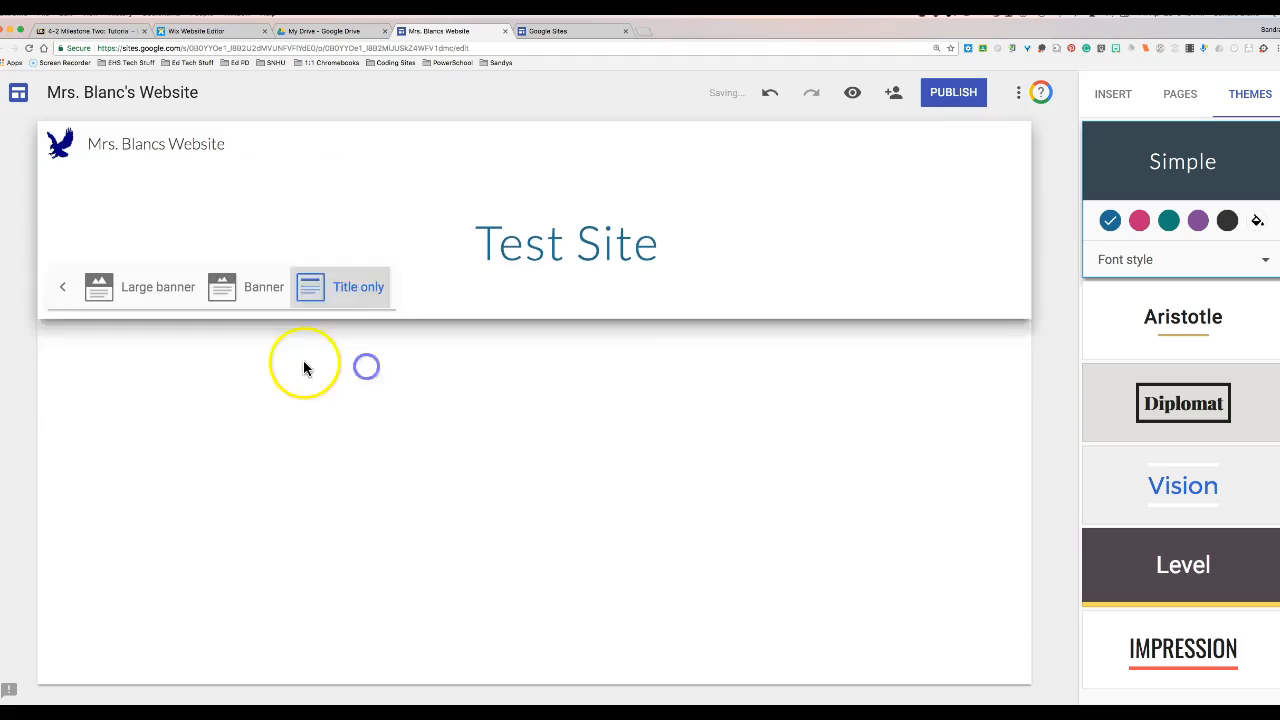
click(263, 297)
click(140, 360)
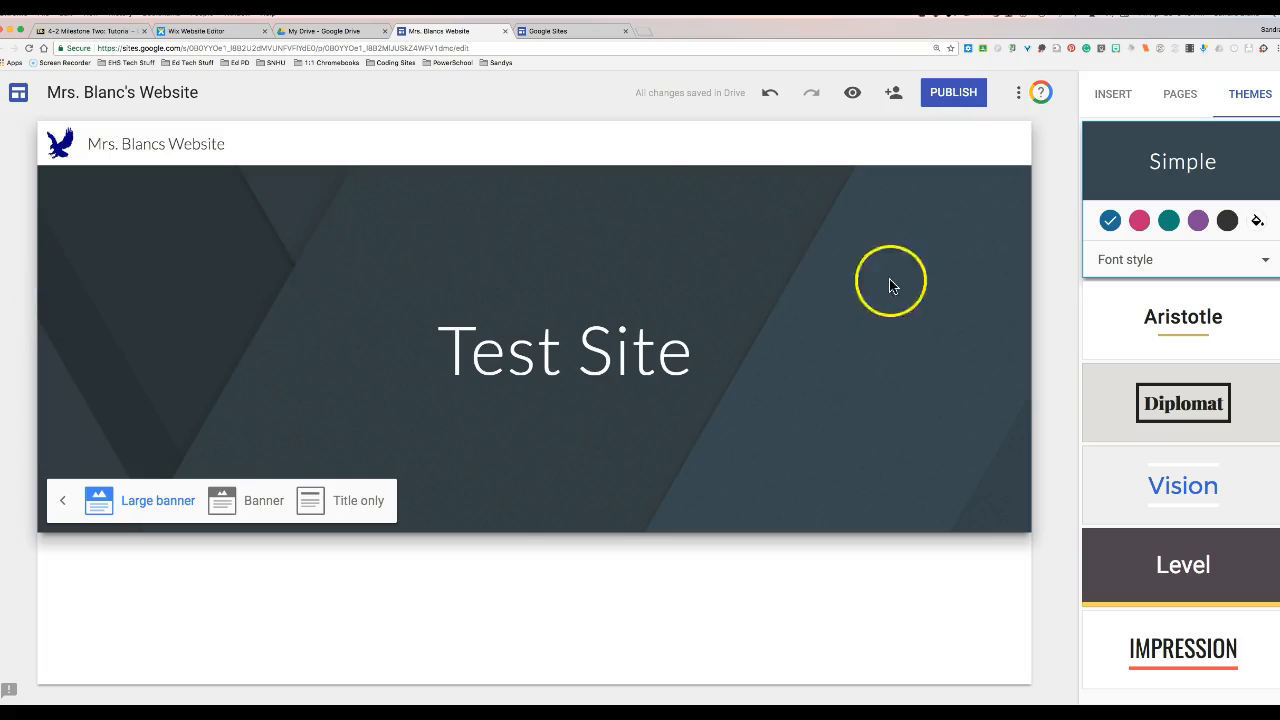
click(62, 503)
- Search images for 'gif' and set the rotating earth gif as header background
click(118, 508)
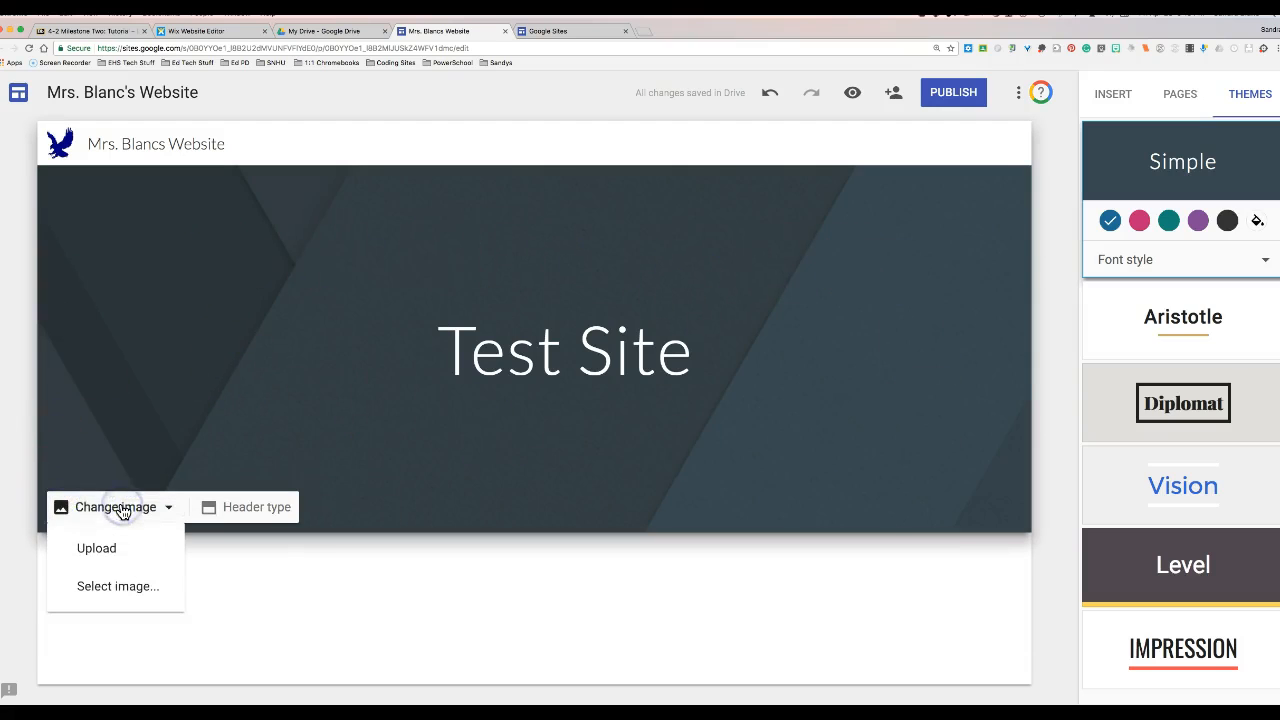
click(118, 590)
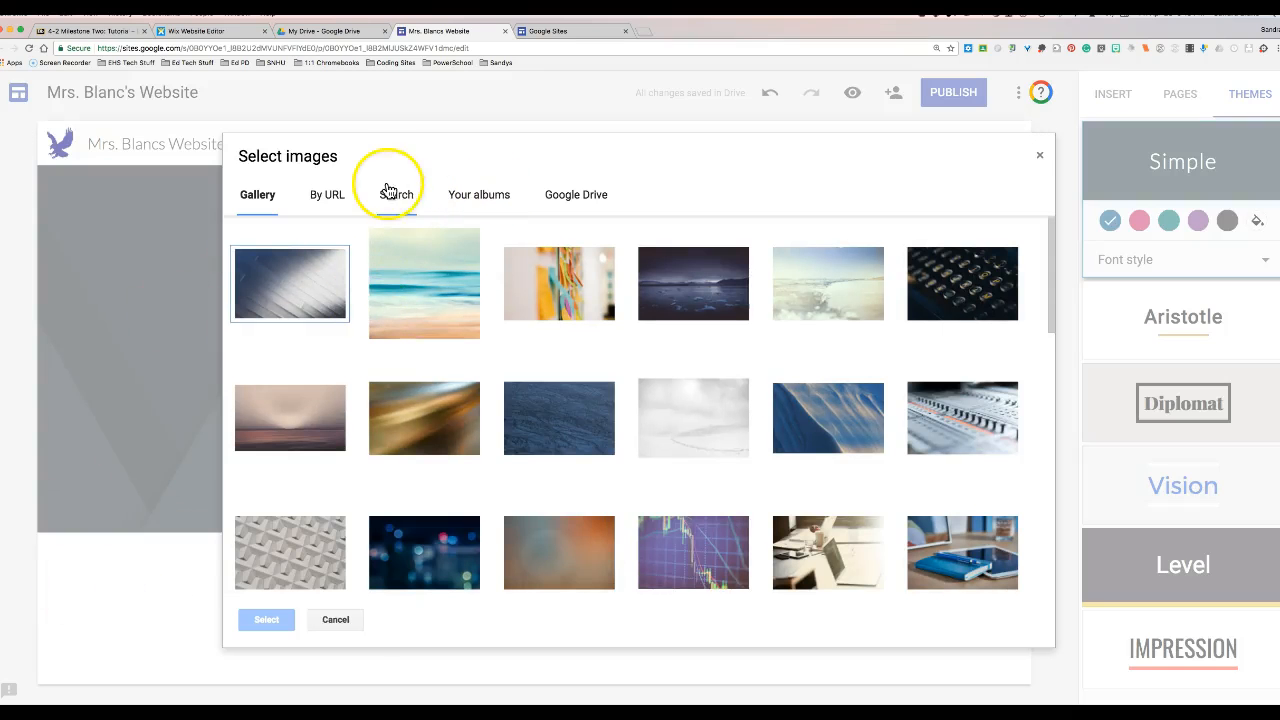
click(395, 200)
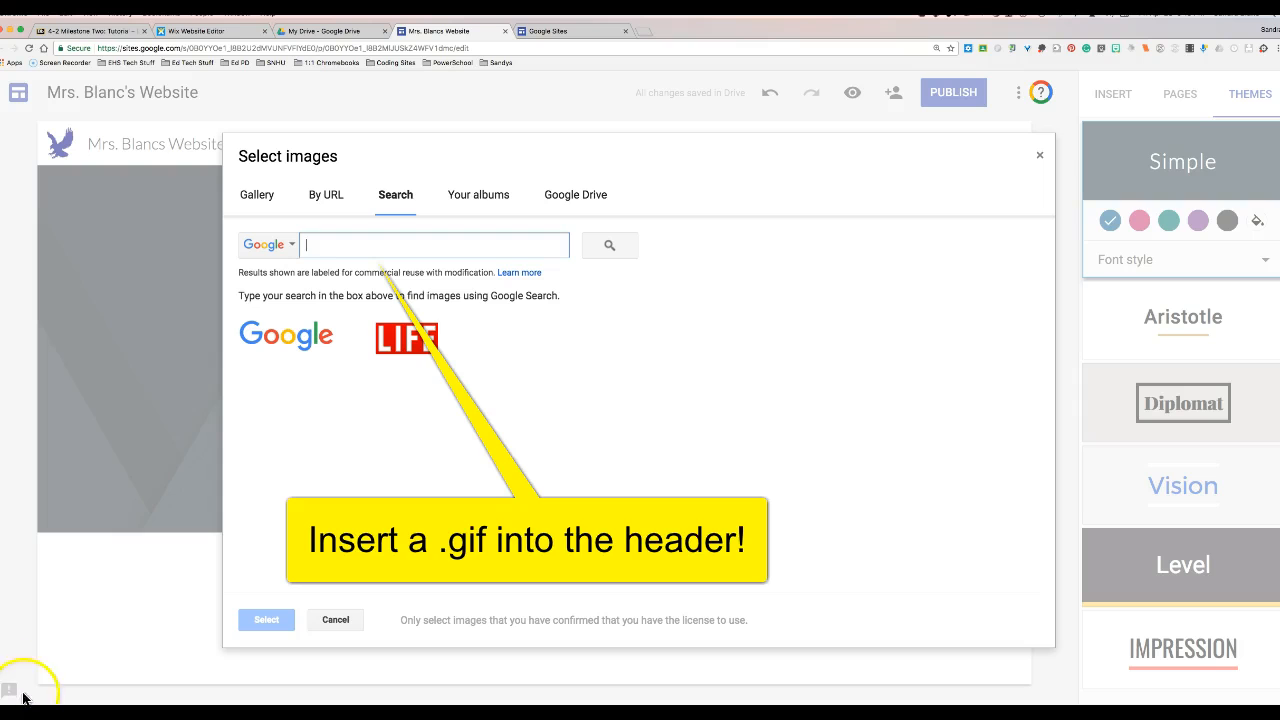
text(gif)
key(Return)
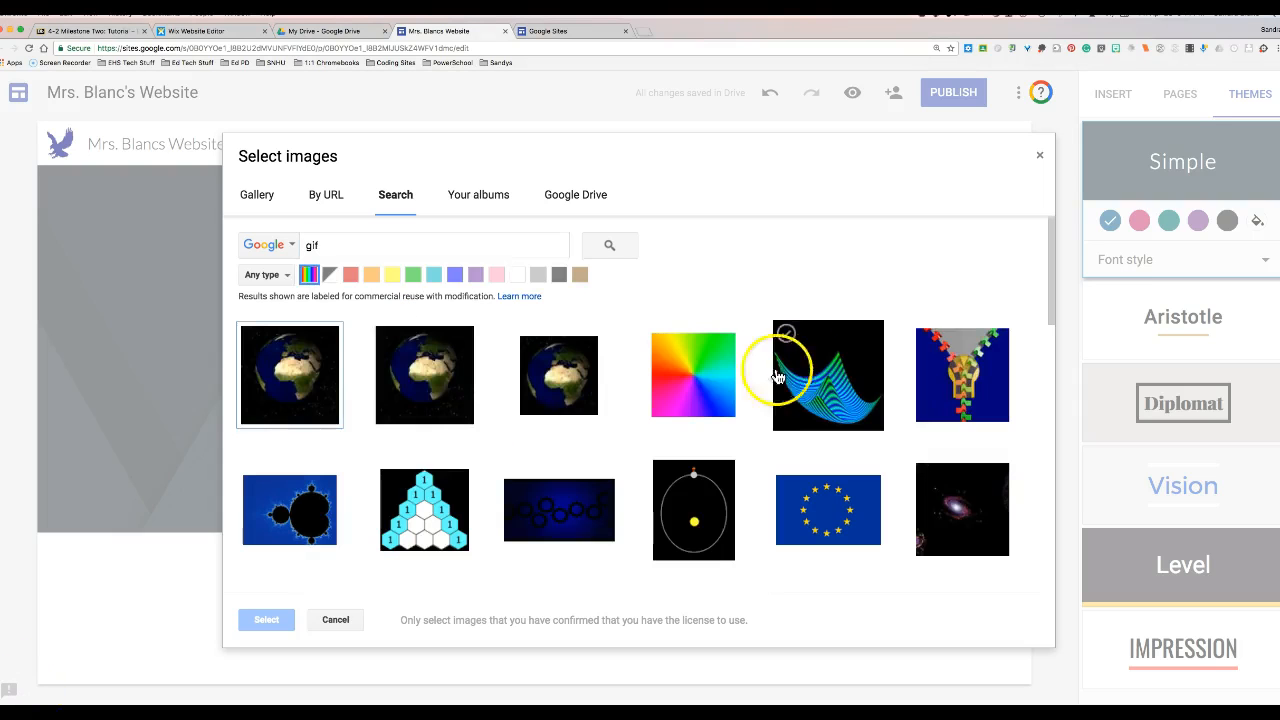
click(302, 401)
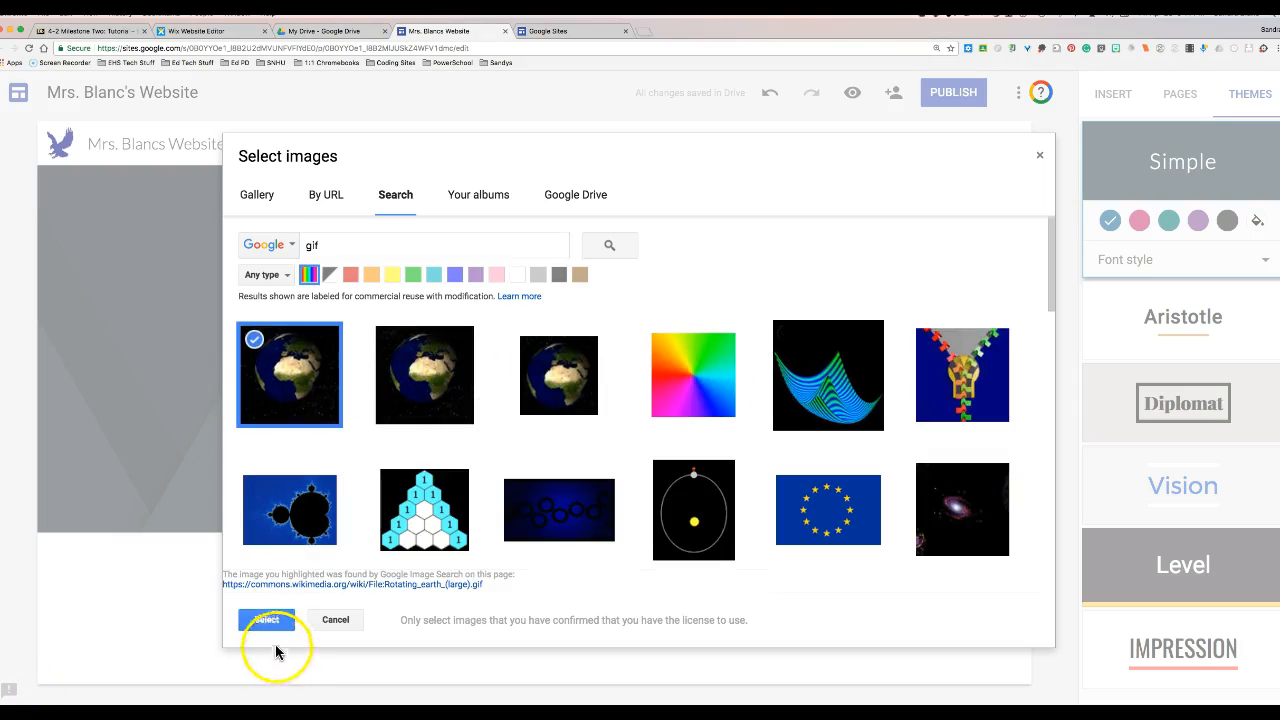
click(272, 624)
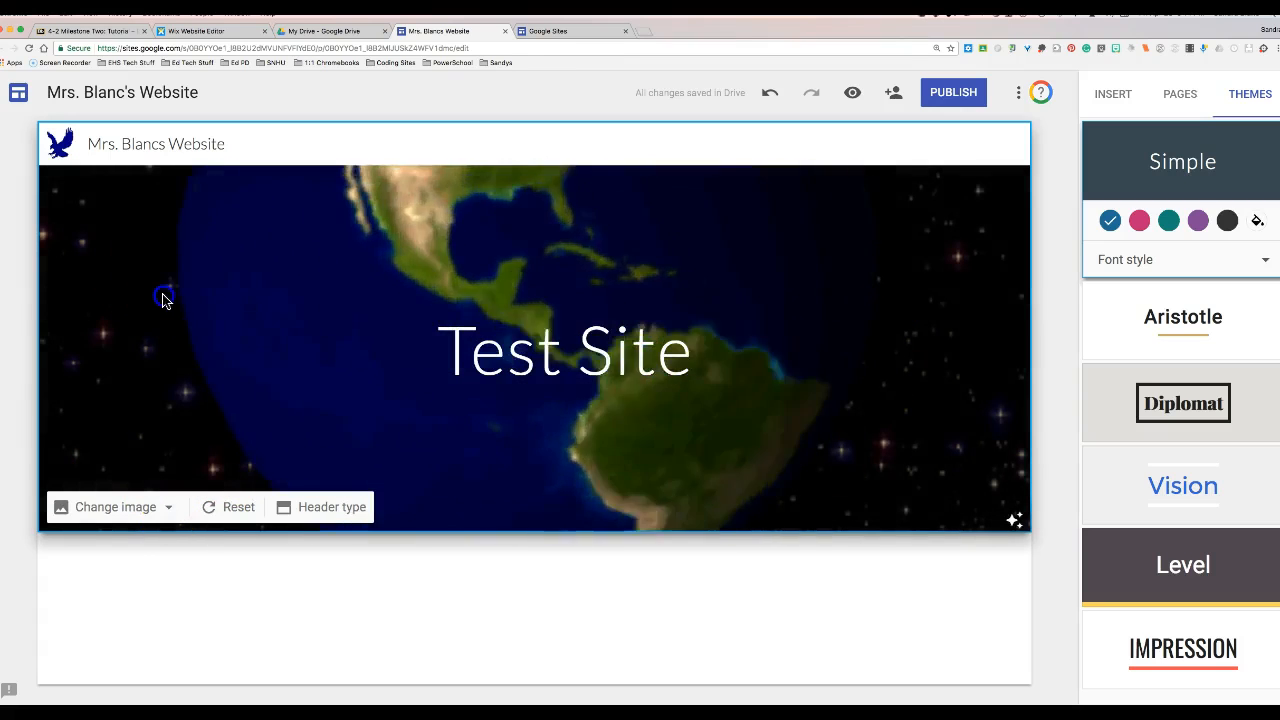
- Insert the green cartoon globe from a 'world' image search and shrink it
double_click(161, 295)
click(162, 243)
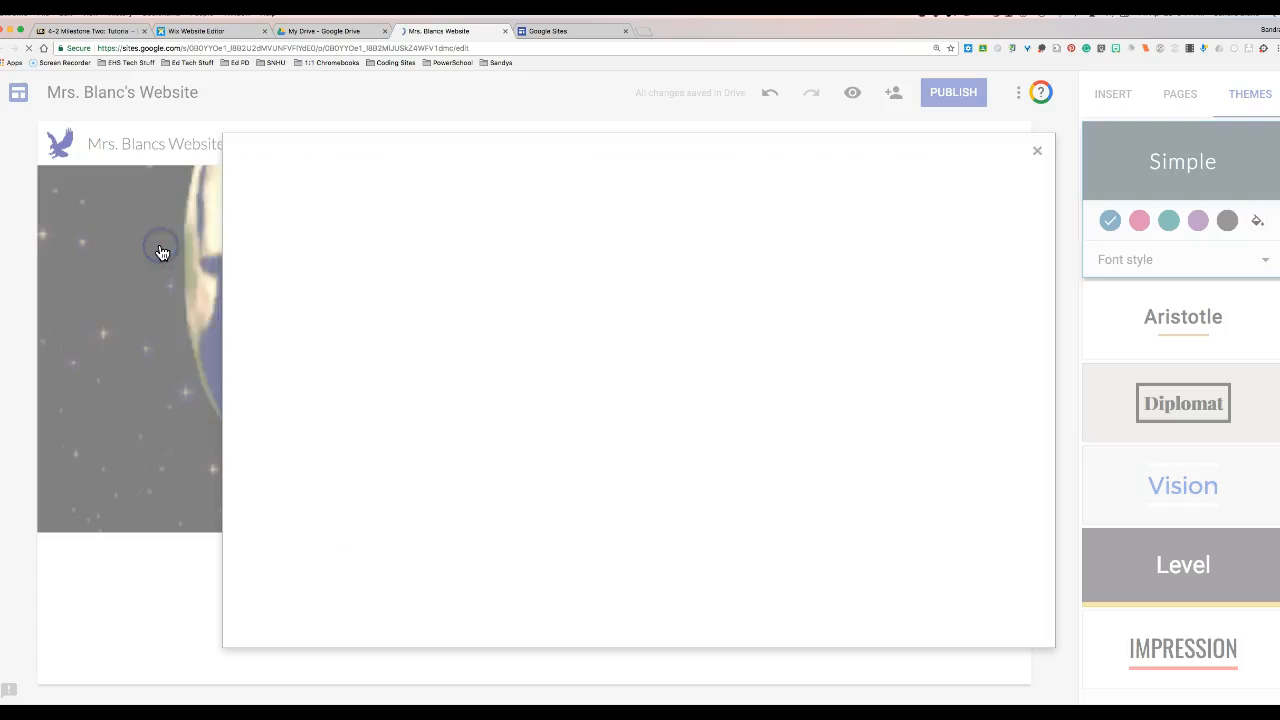
click(324, 198)
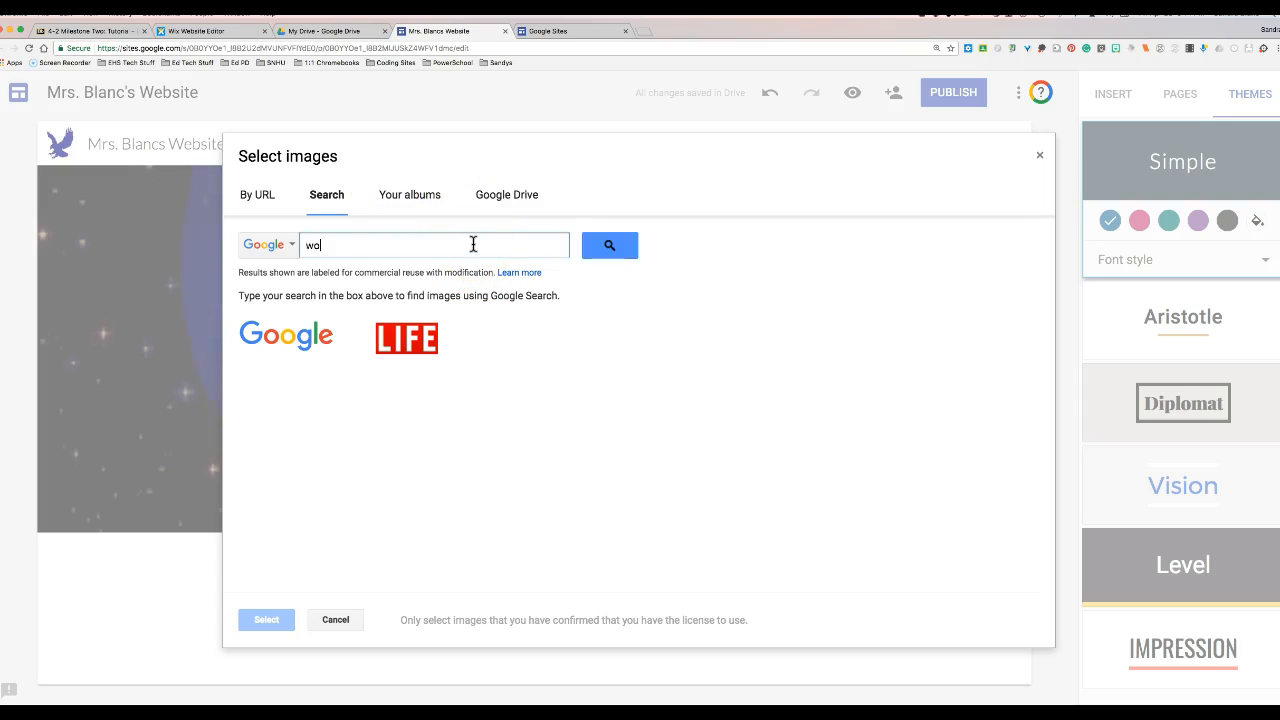
key(Return)
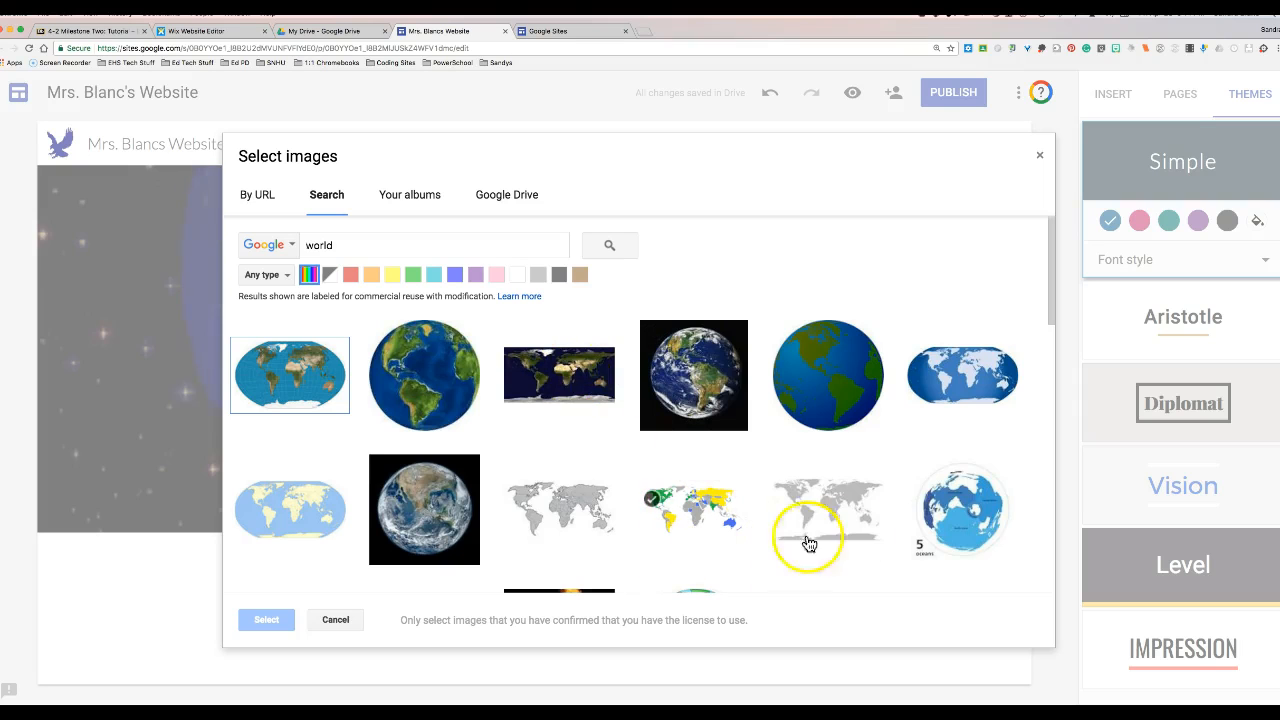
scroll(466, 378, down, 5)
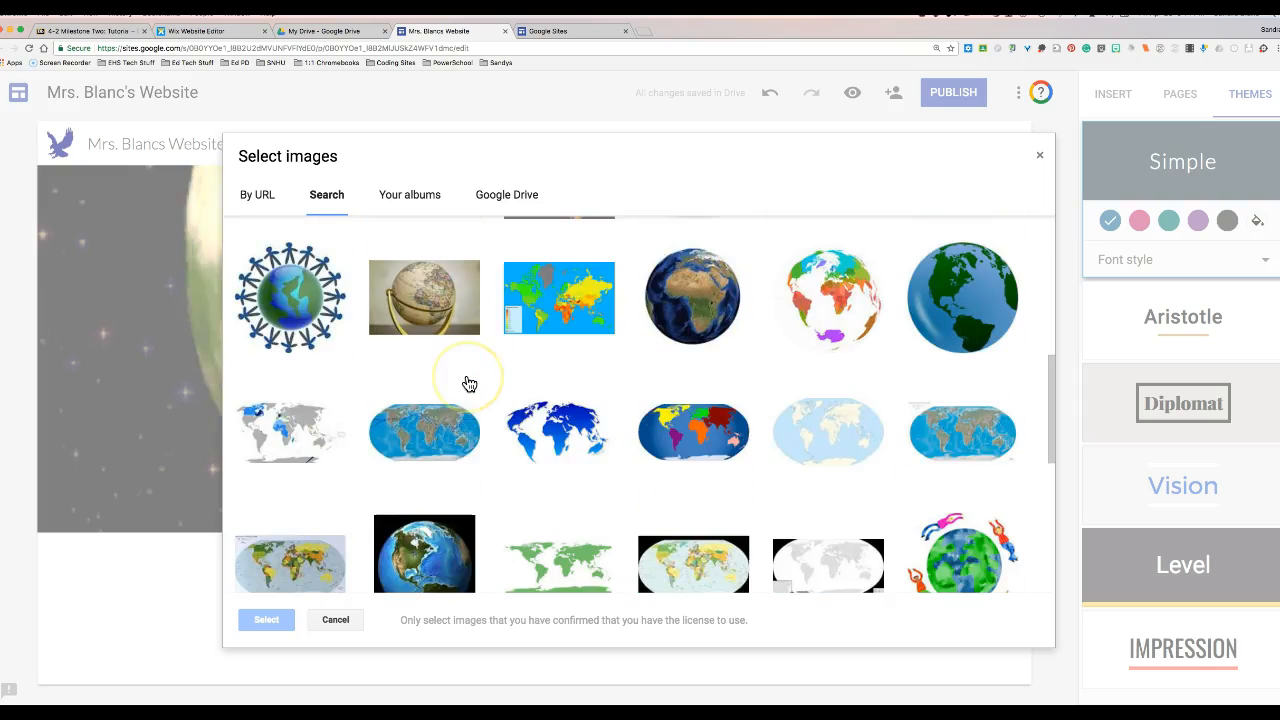
scroll(468, 383, up, 3)
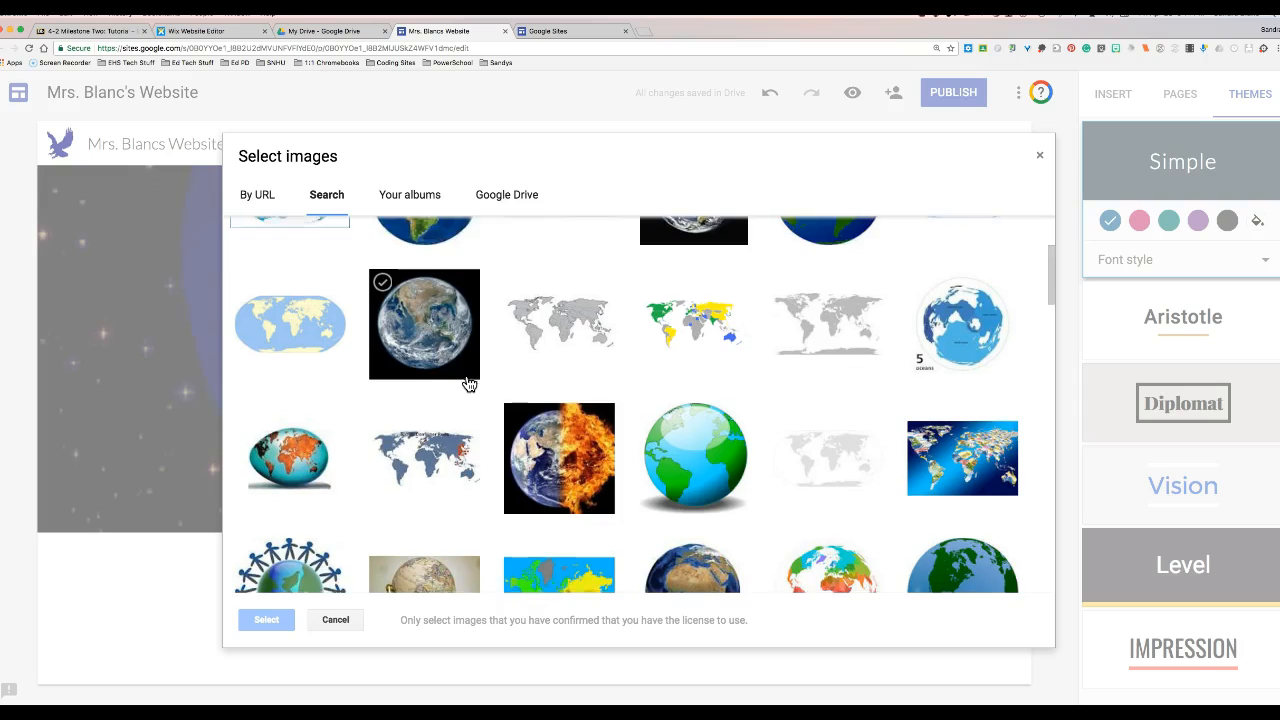
click(693, 413)
click(267, 622)
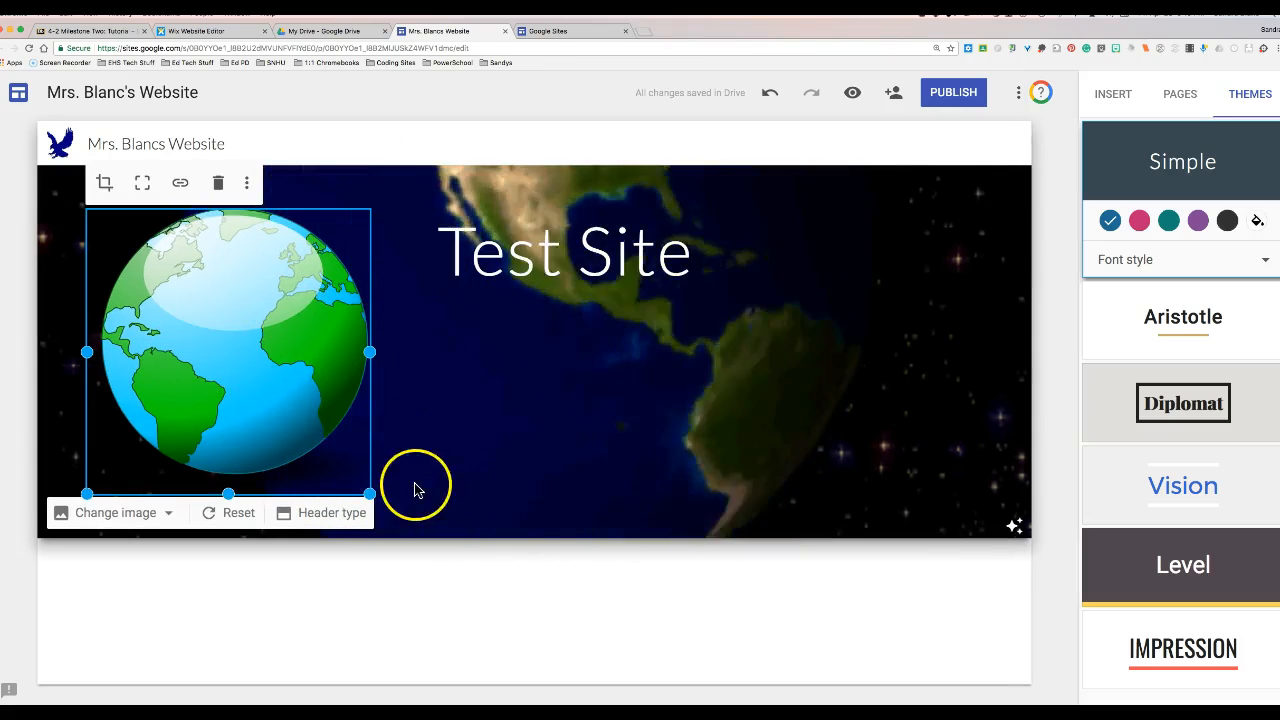
drag(370, 494, 323, 427)
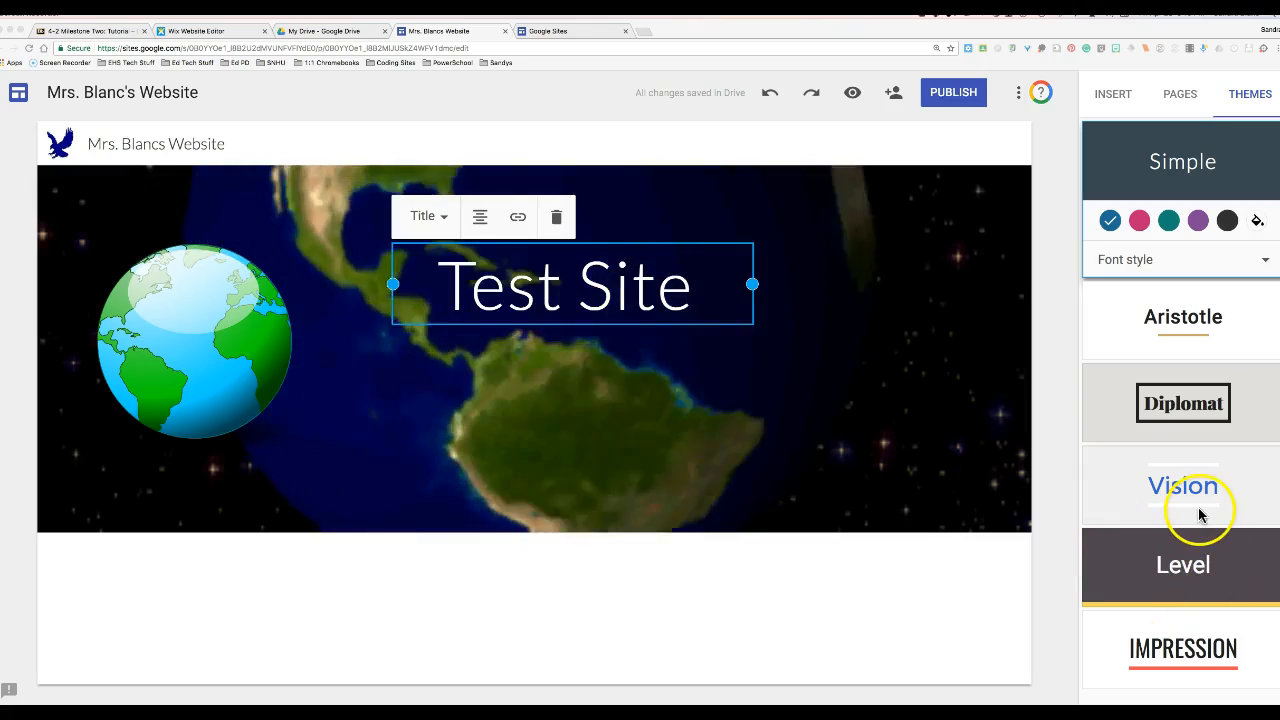
- Apply the Vision theme with custom colour #1ae612 and the Modern font style
click(1188, 329)
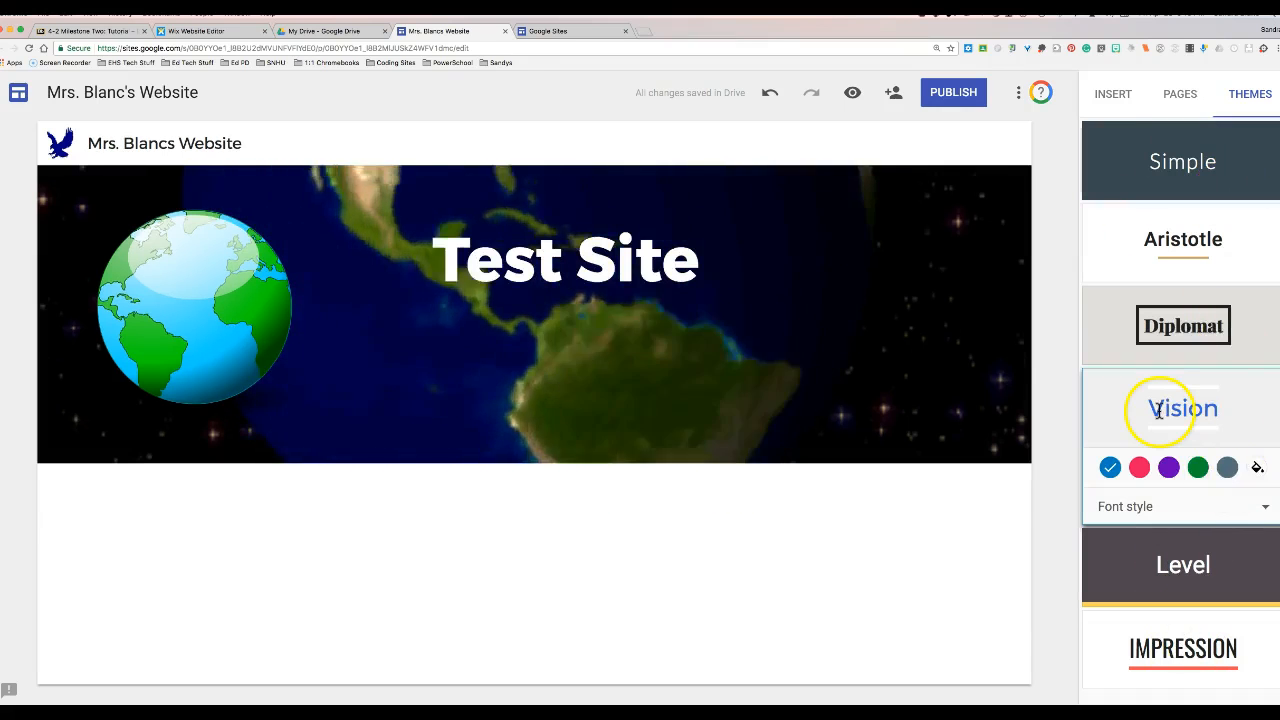
click(1257, 467)
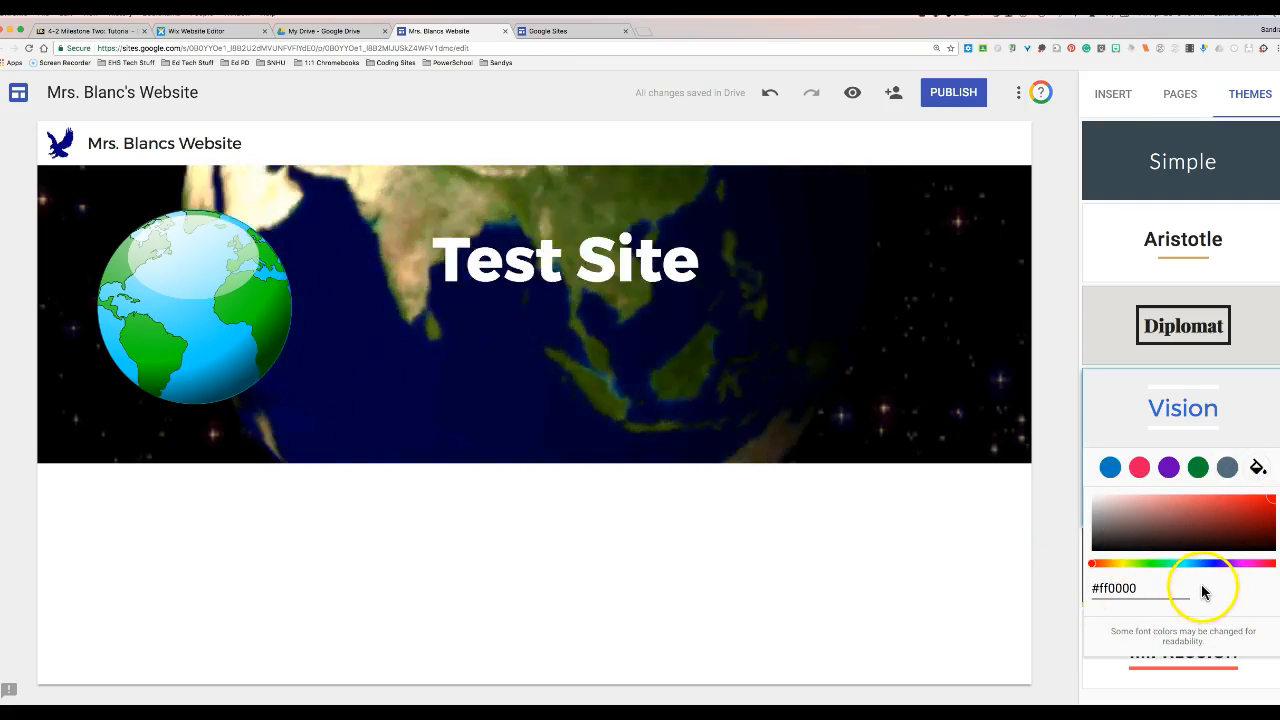
click(1154, 564)
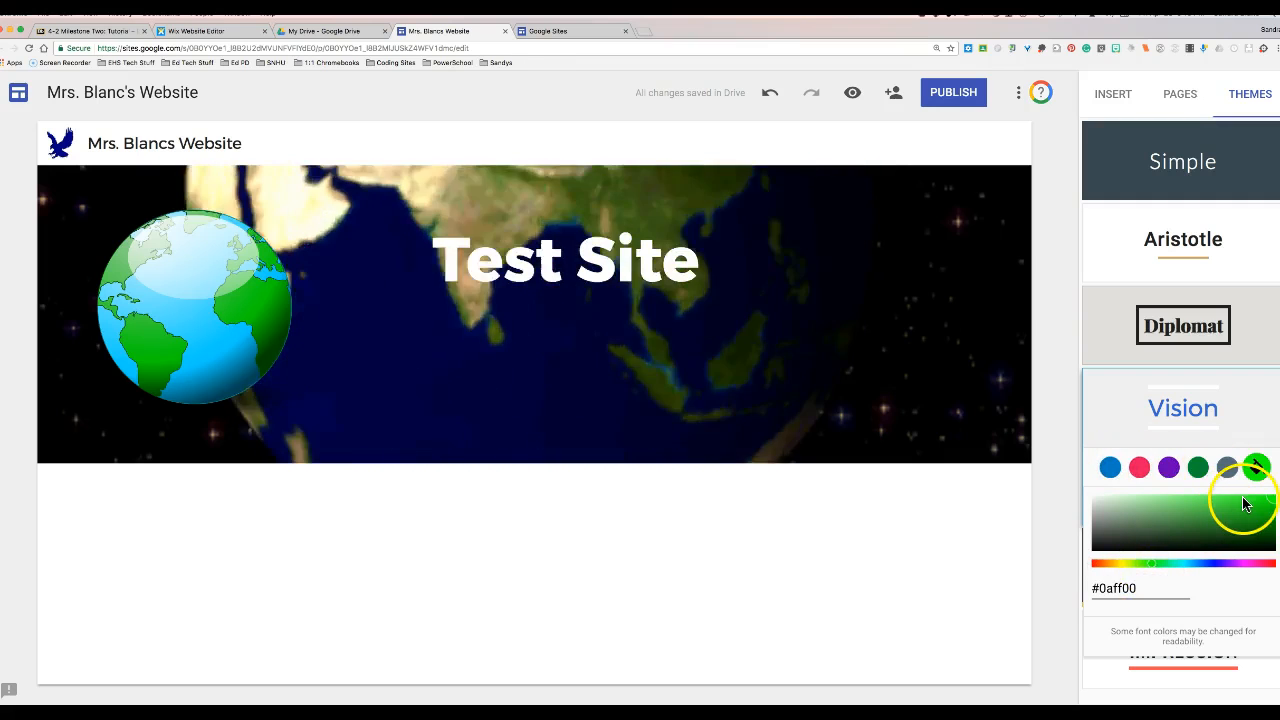
click(1260, 502)
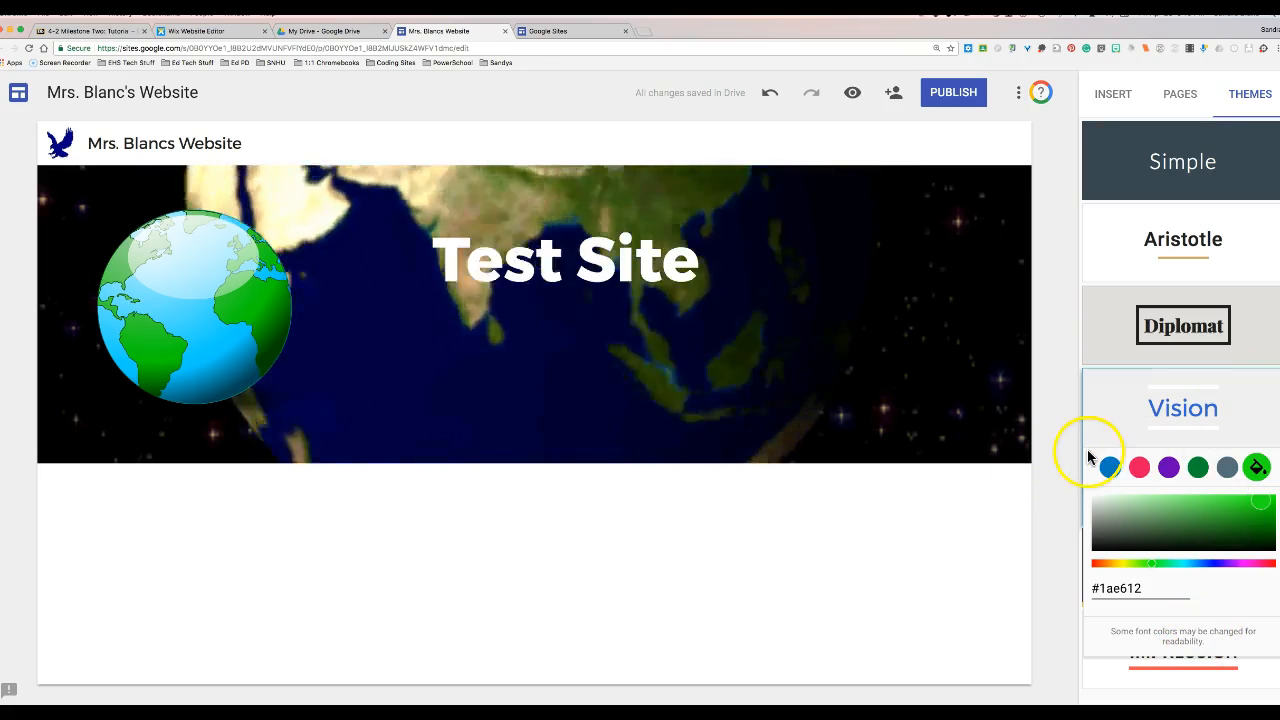
click(1057, 579)
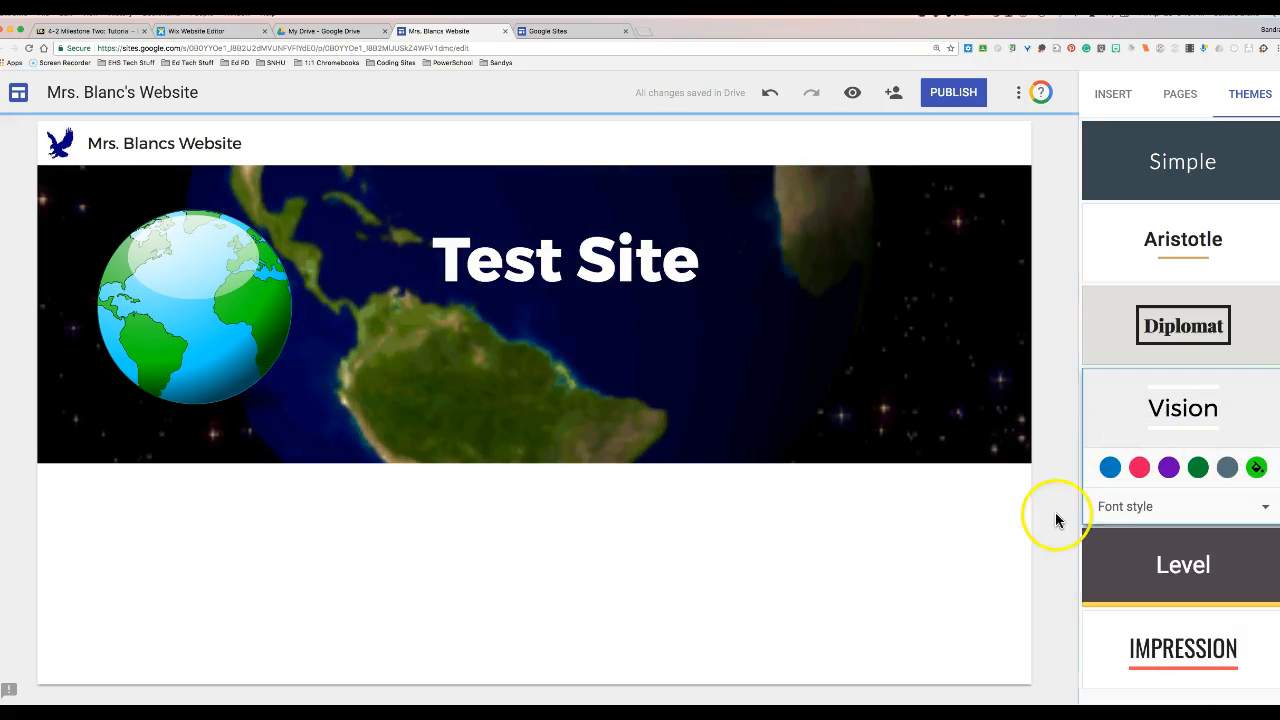
click(1249, 510)
click(1179, 562)
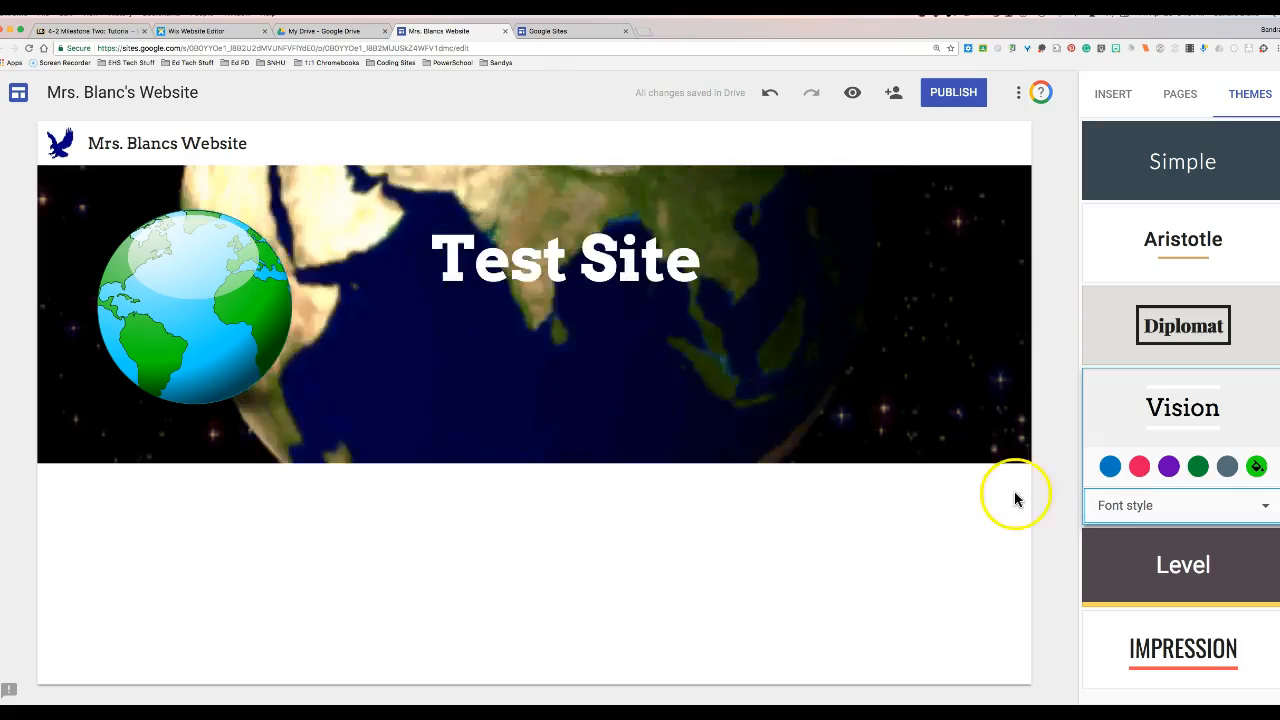
click(1061, 488)
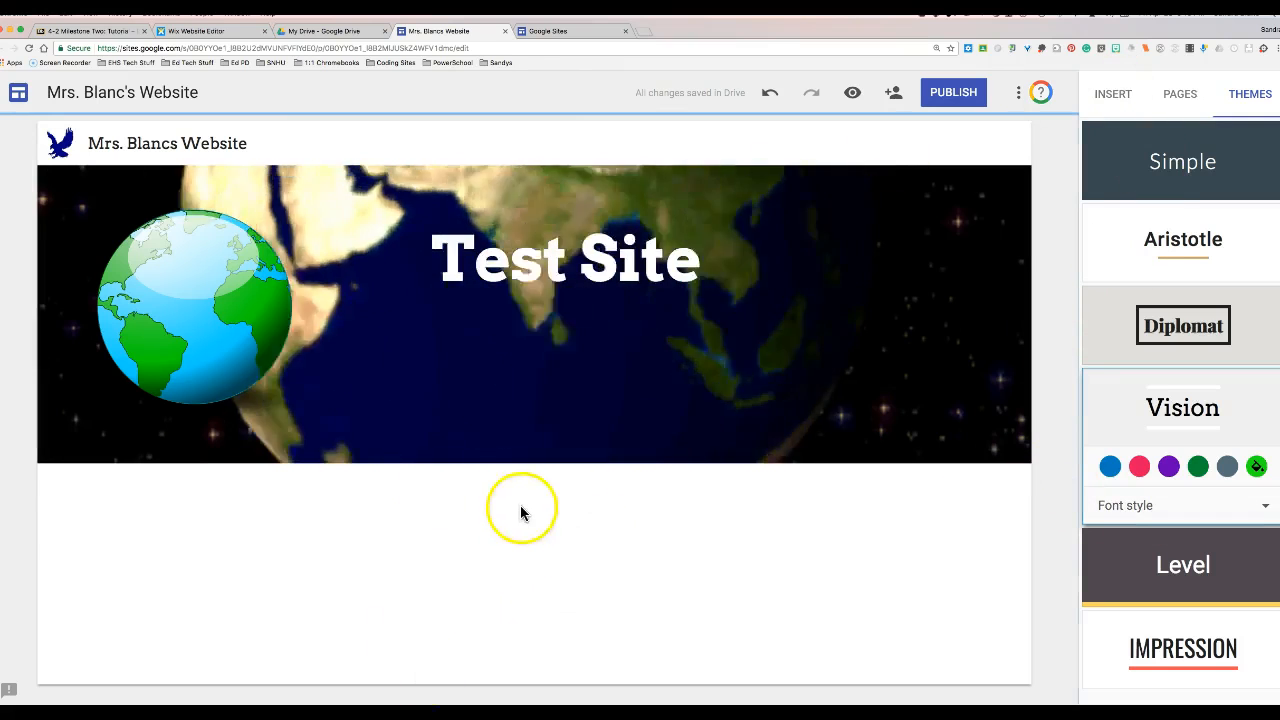
- Add a text box reading 'Add text here!' below the header and narrow it to fit
double_click(477, 515)
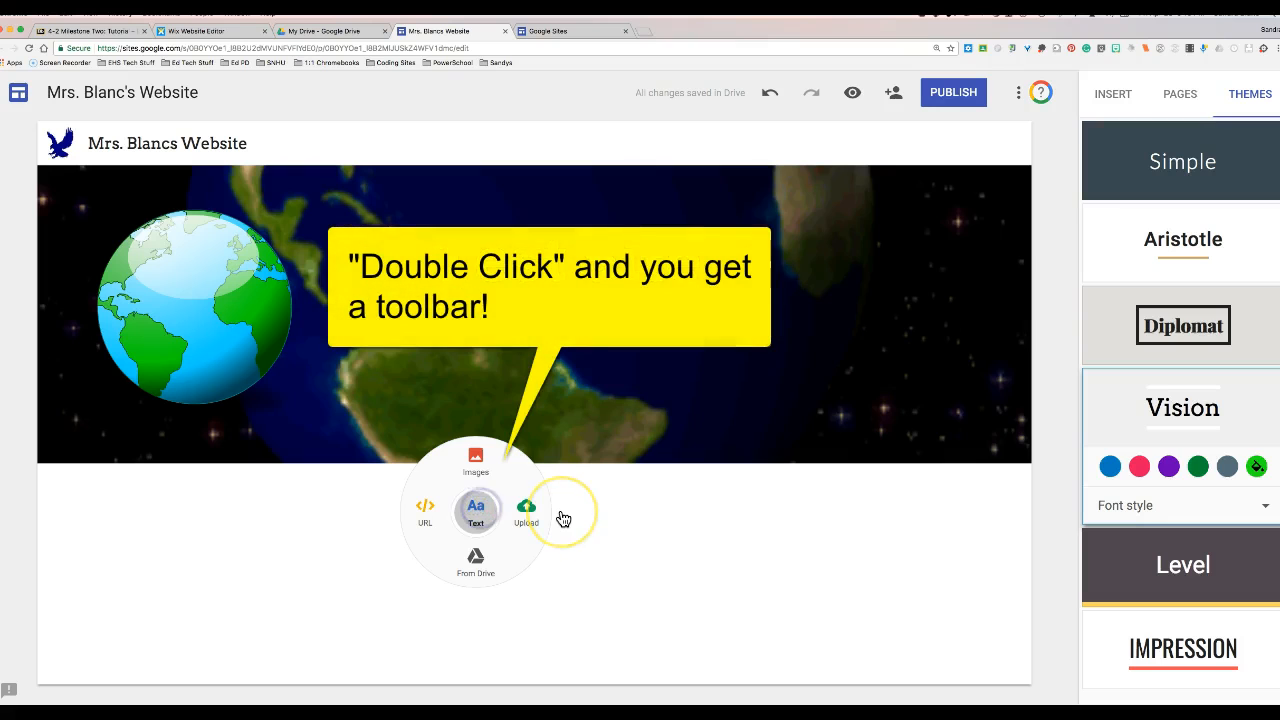
text(Add )
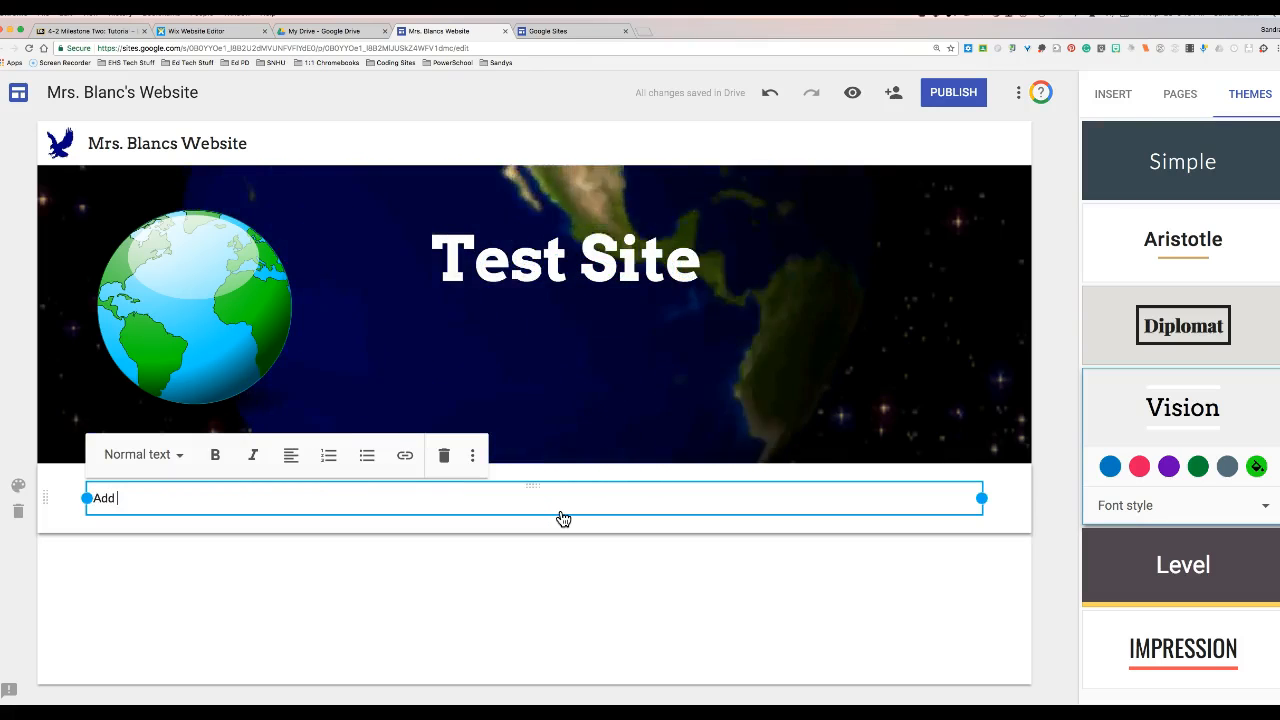
text(text her)
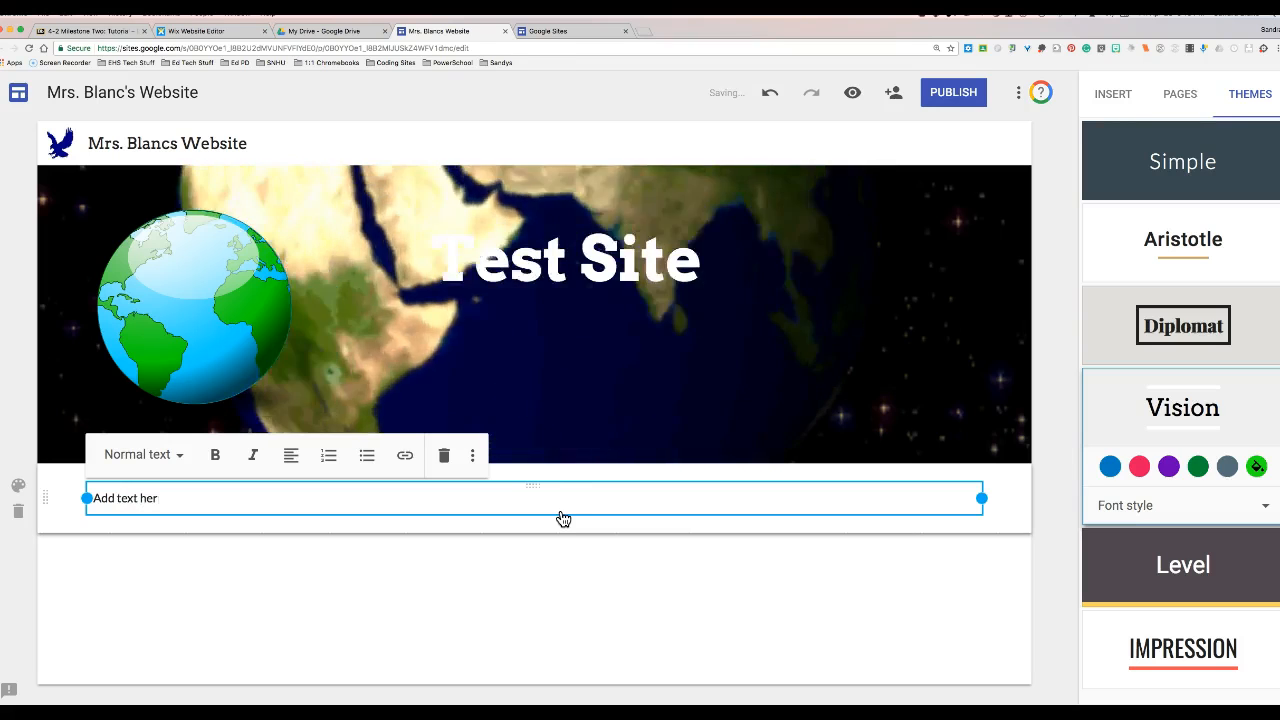
text(e!)
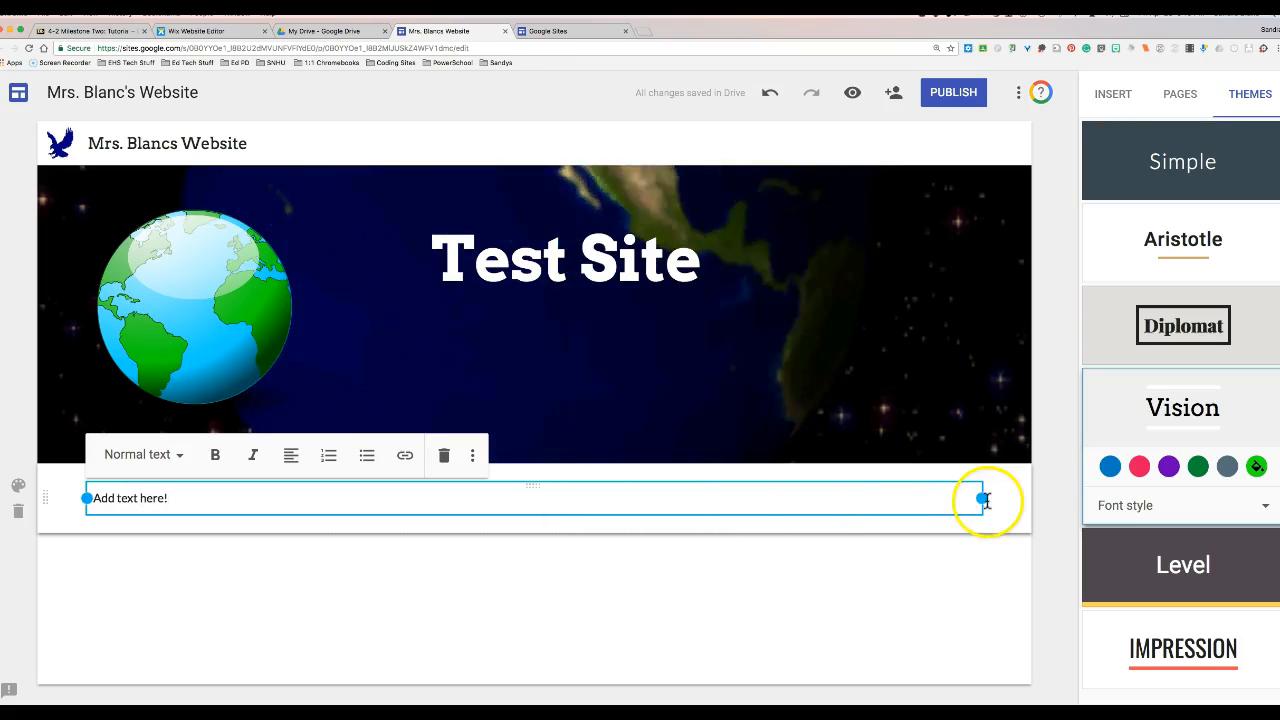
drag(986, 499, 346, 508)
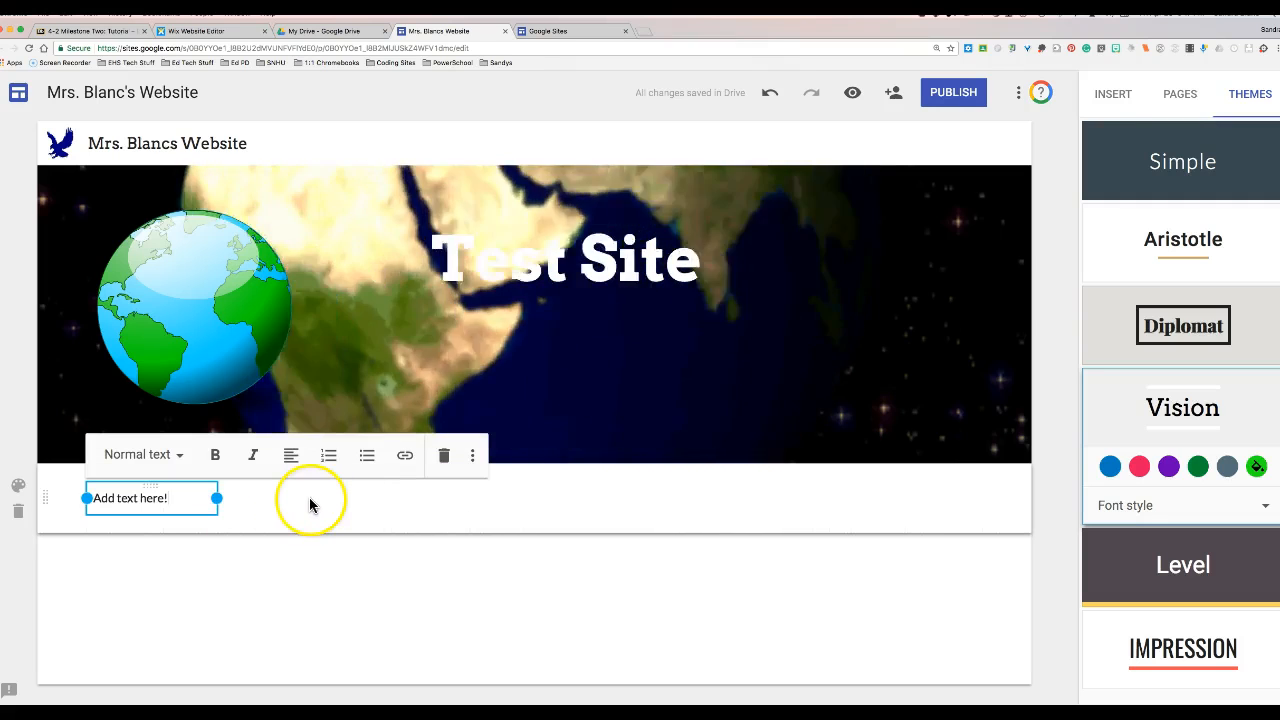
- Insert the smiley-face quiz screenshot from Google Drive beside the text box
click(1110, 93)
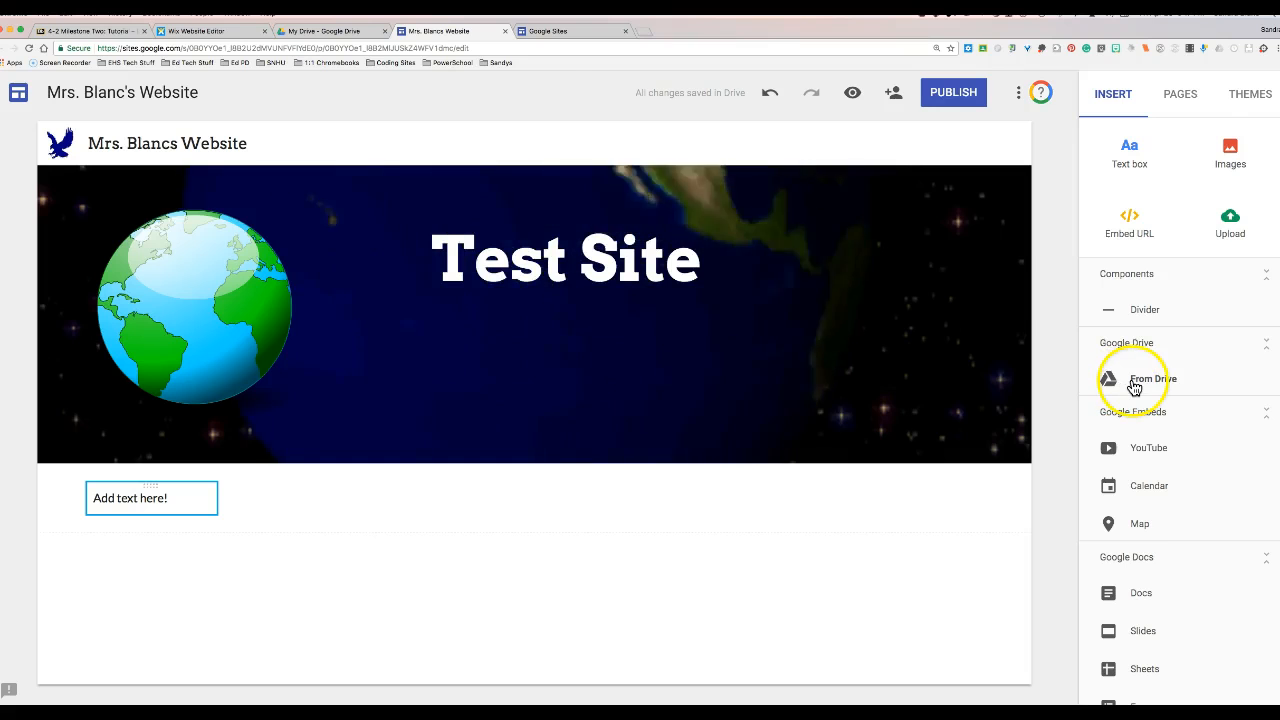
click(1134, 385)
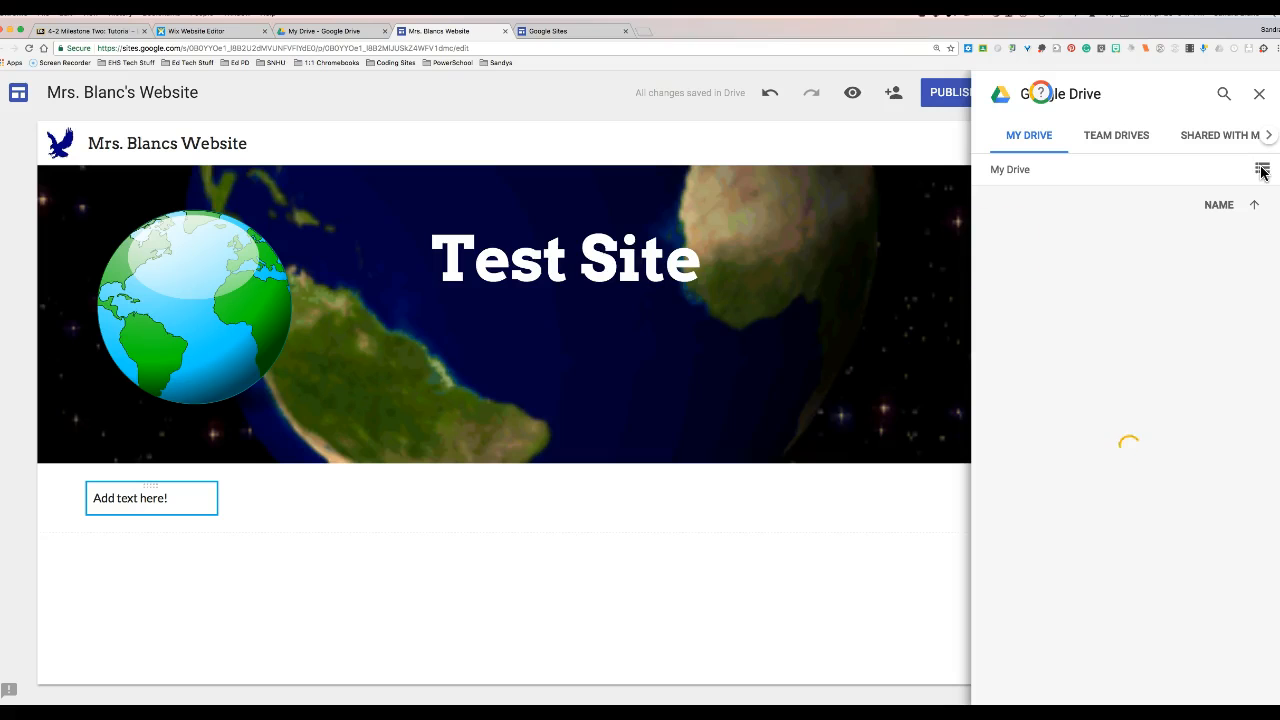
click(1226, 95)
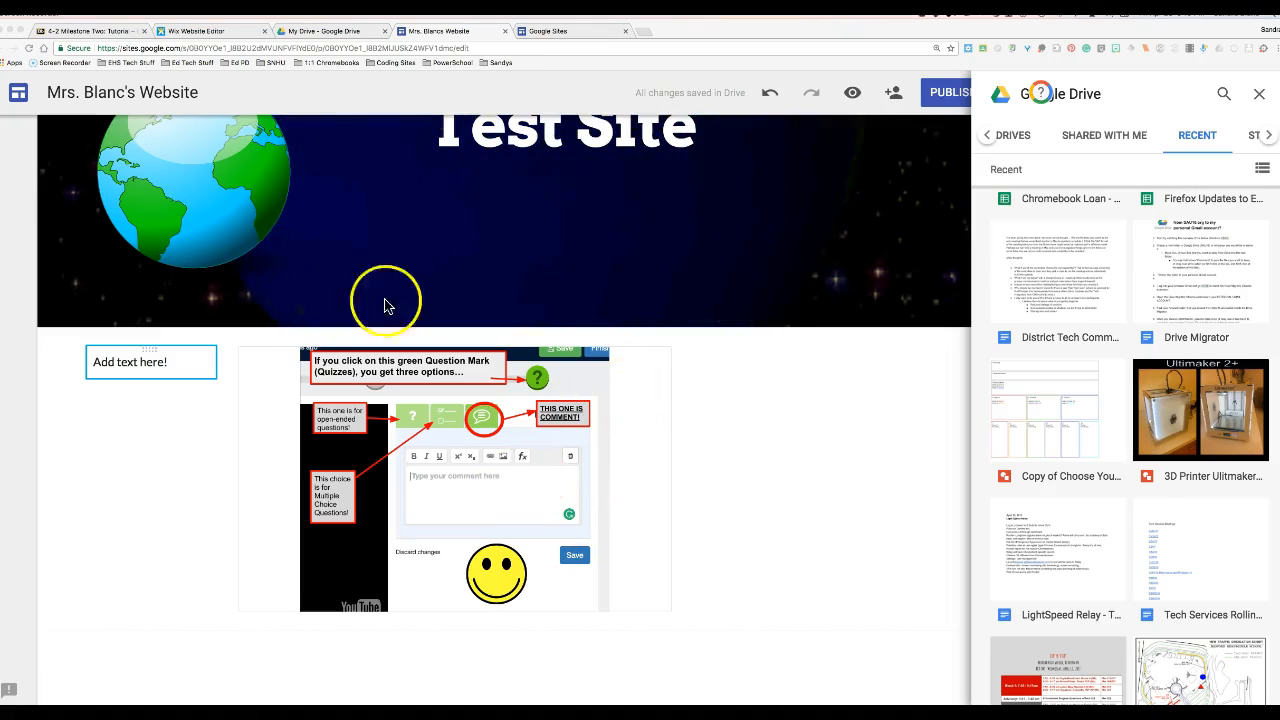
scroll(292, 557, up, 1)
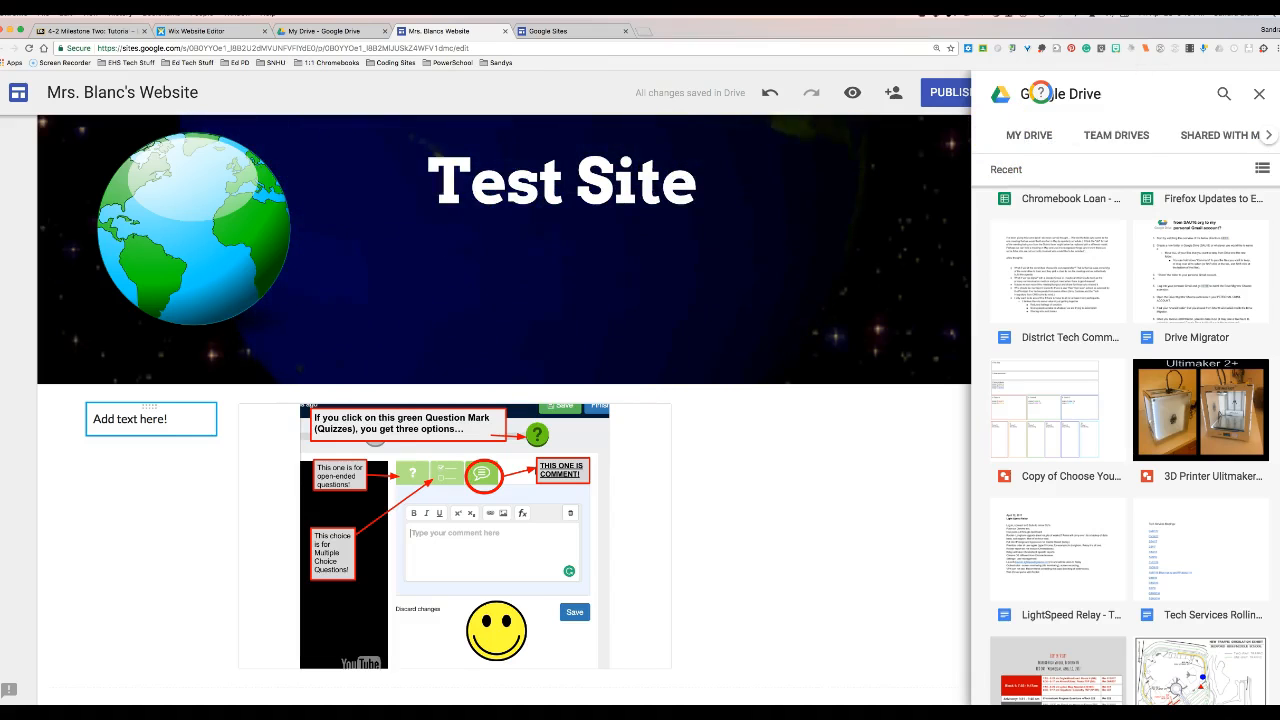
click(1258, 94)
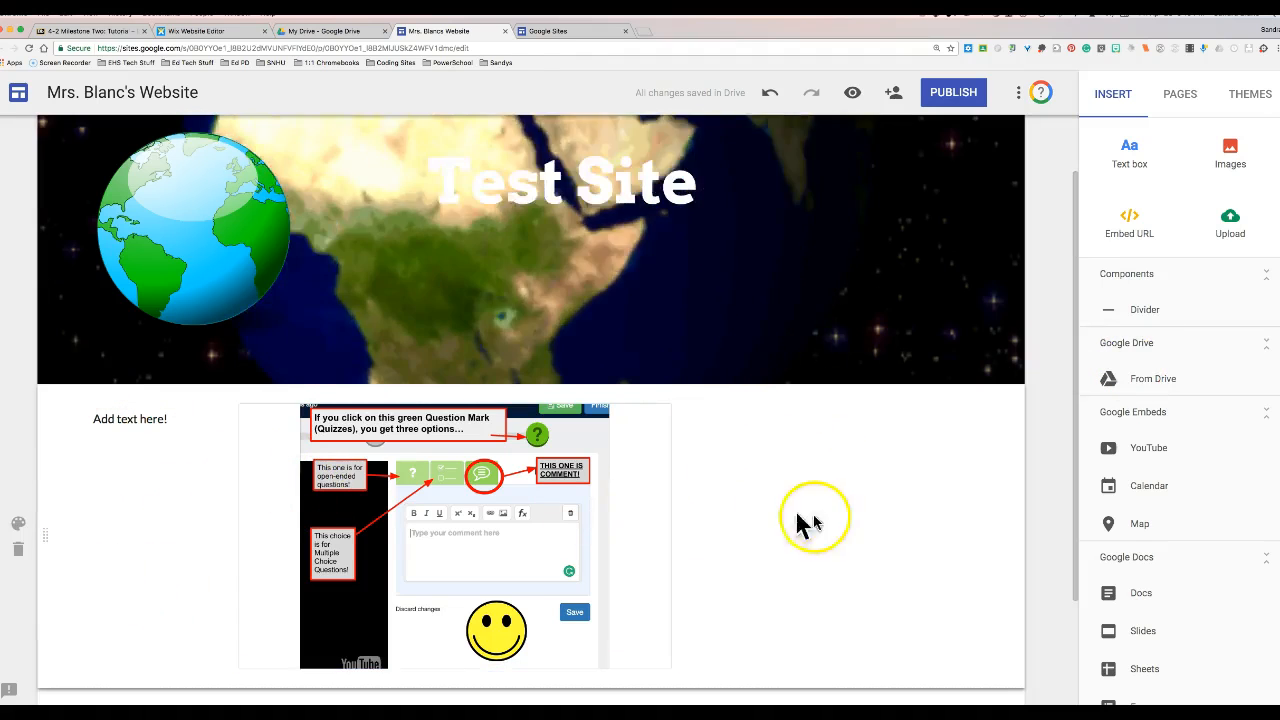
- Try dark, light and green-pattern gallery backgrounds on the screenshot's section
click(20, 528)
click(108, 570)
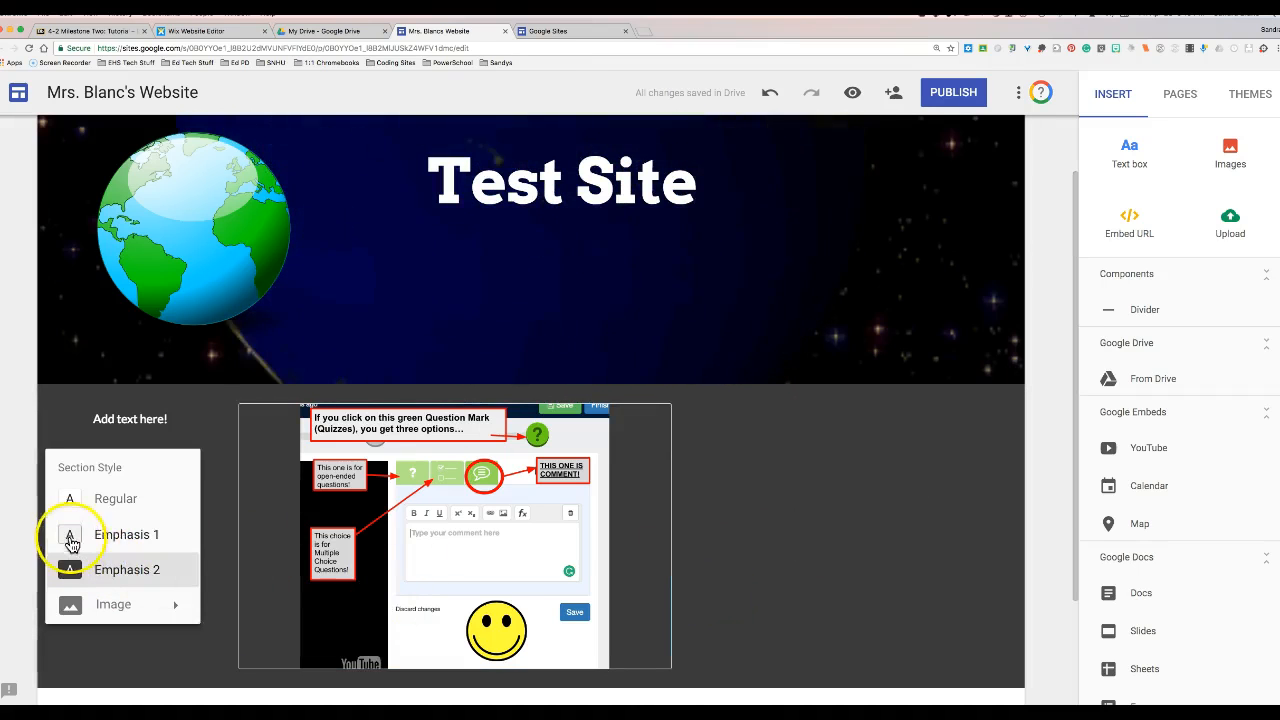
click(127, 548)
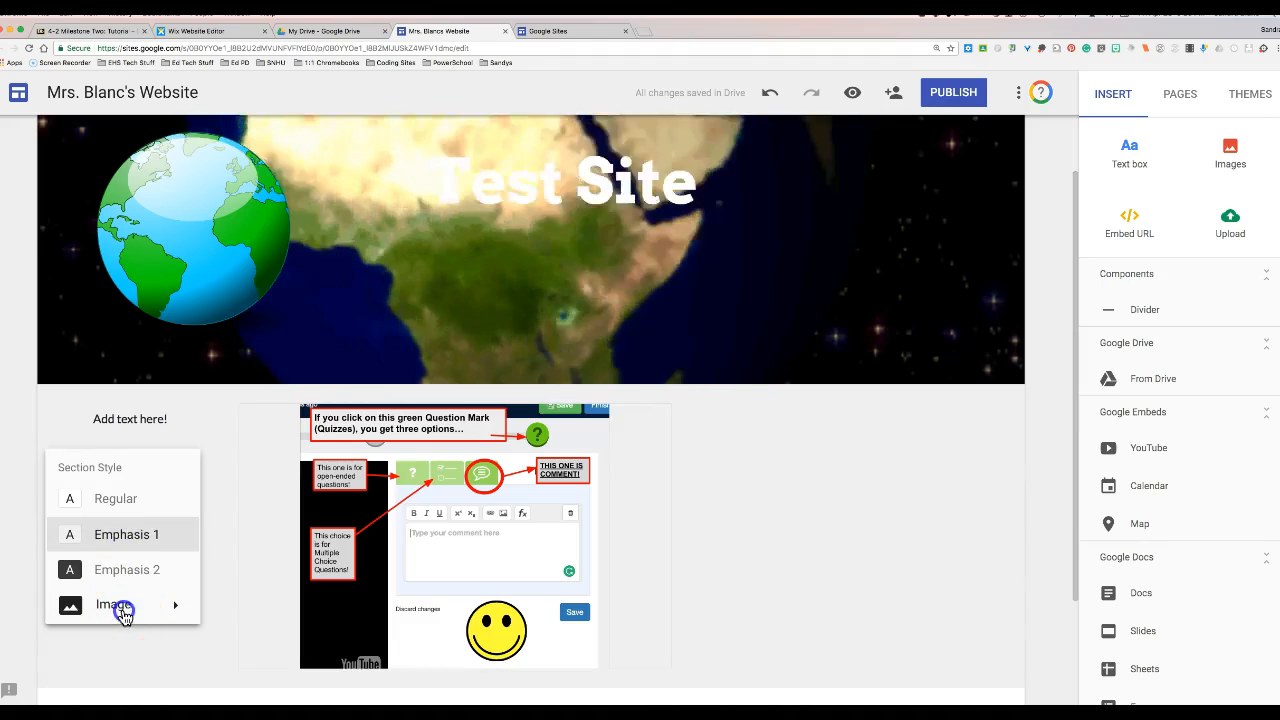
click(124, 612)
click(244, 656)
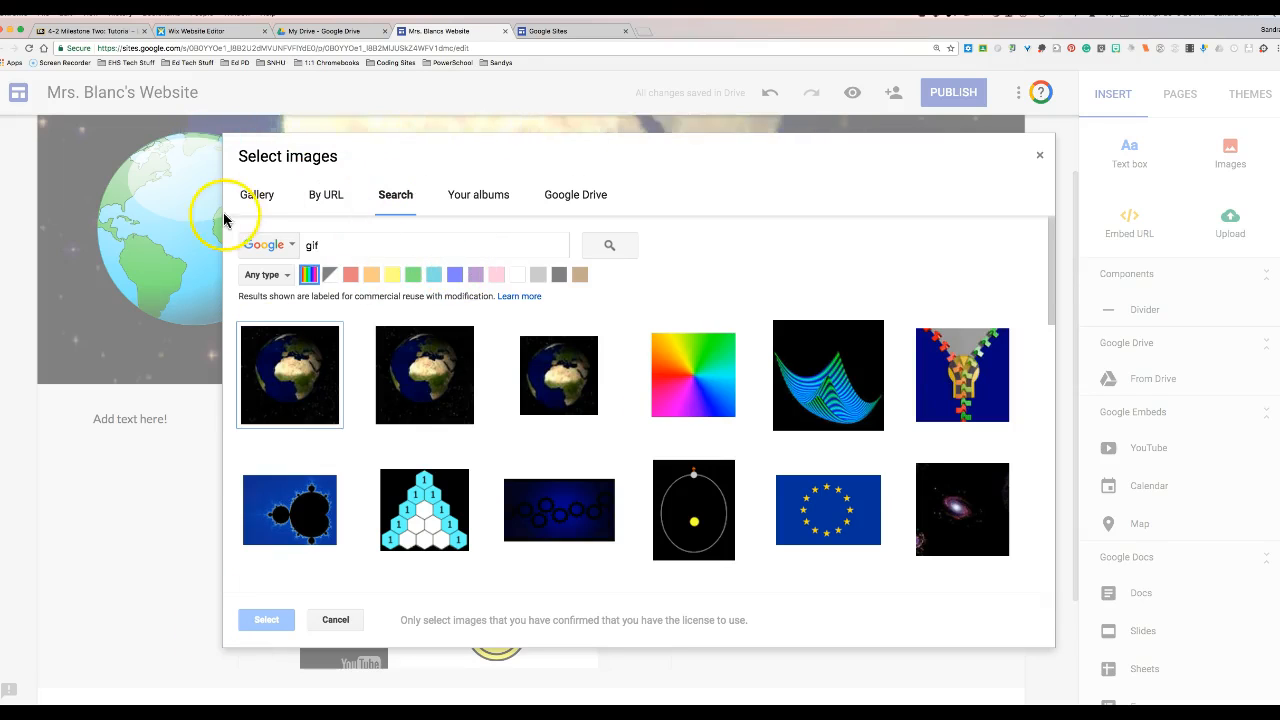
click(255, 205)
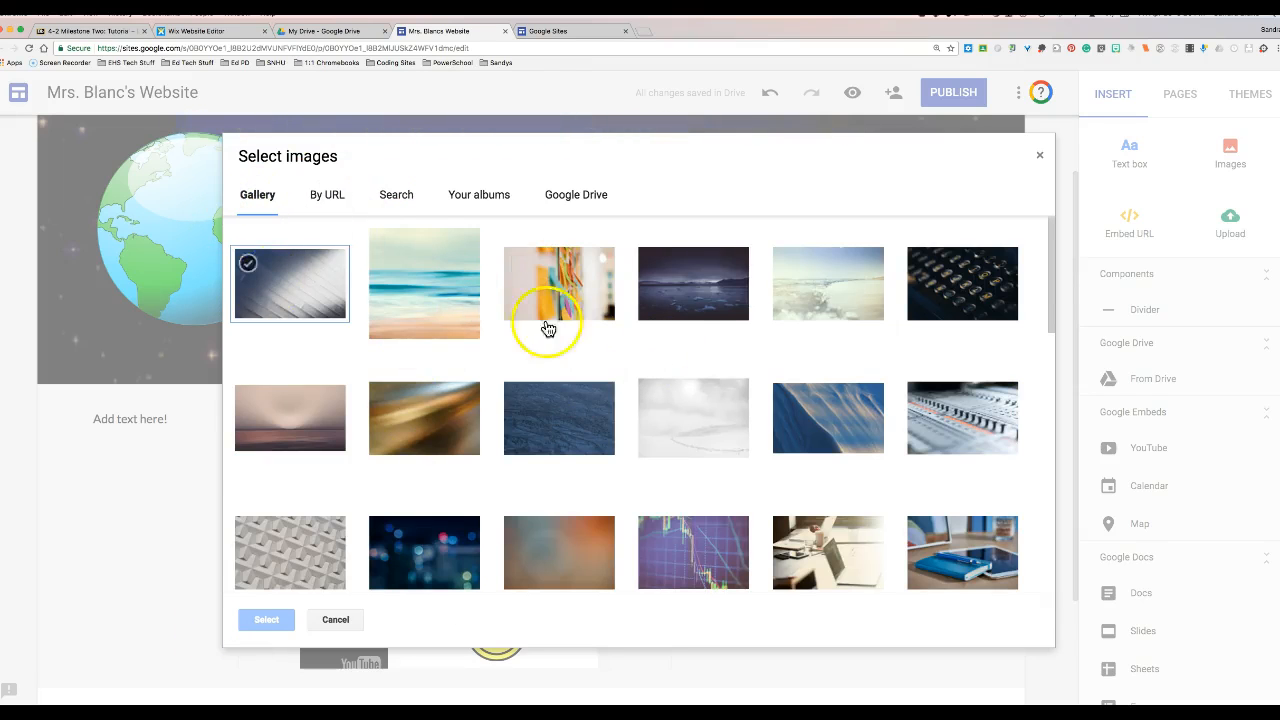
scroll(715, 348, down, 3)
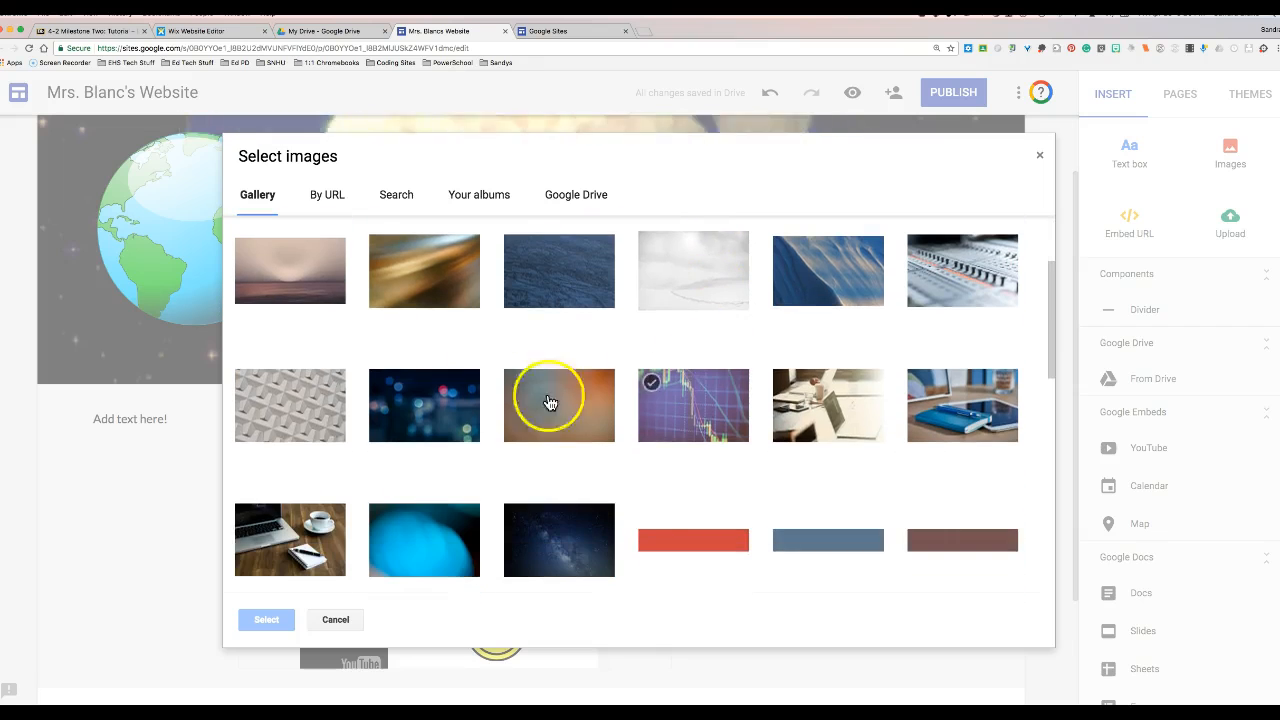
scroll(630, 388, down, 1)
scroll(632, 388, down, 10)
scroll(487, 352, up, 1)
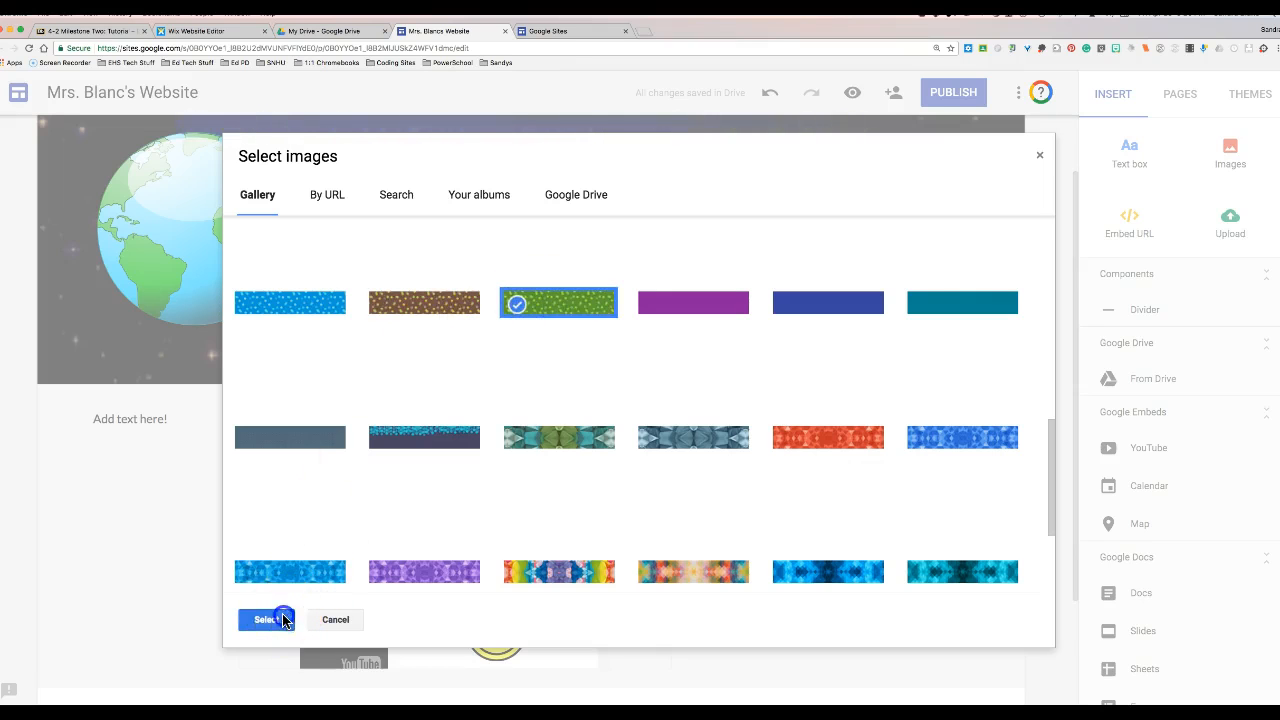
click(283, 619)
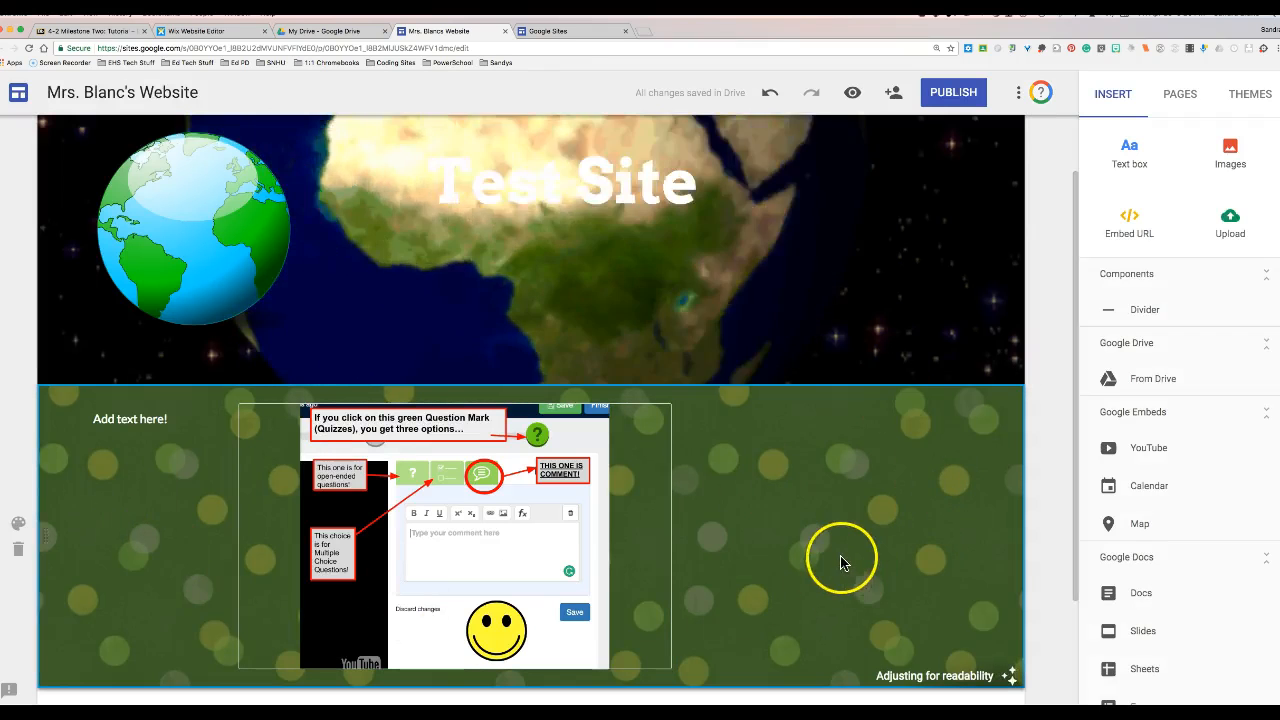
scroll(840, 562, down, 3)
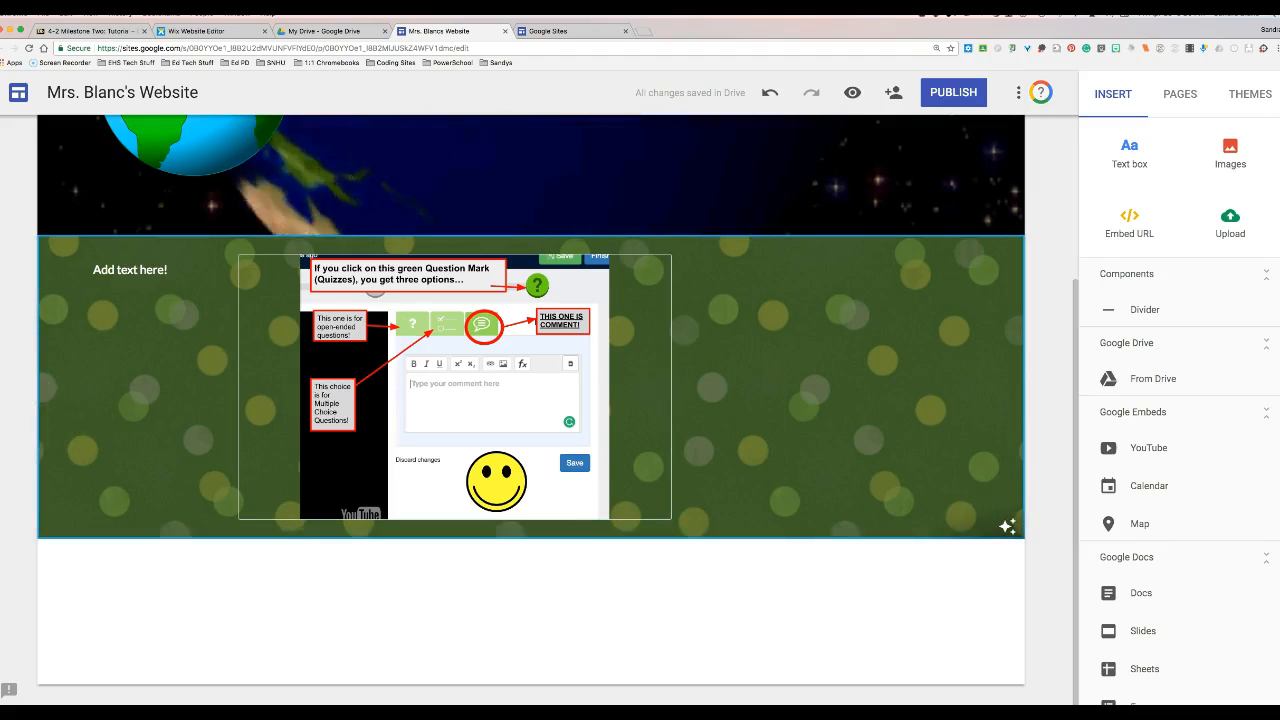
- Set the section background to the dark blue teal-circles gallery image
click(20, 373)
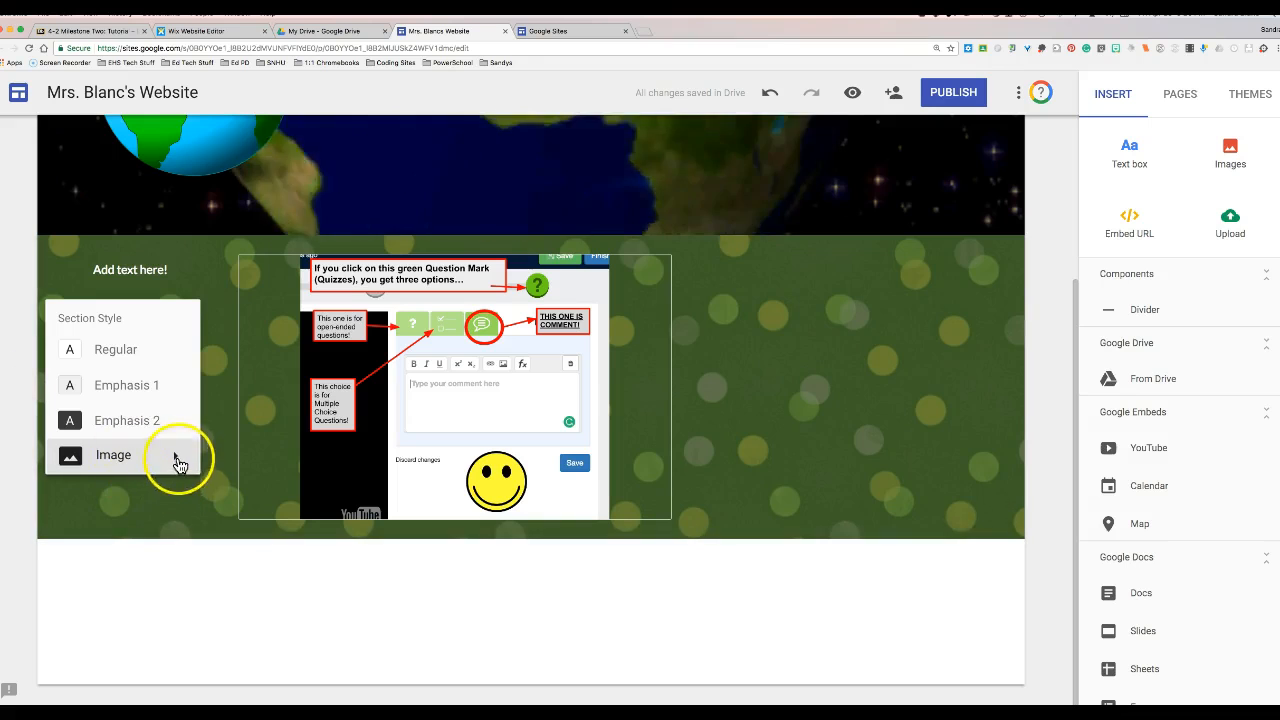
mouse_move(177, 456)
click(230, 511)
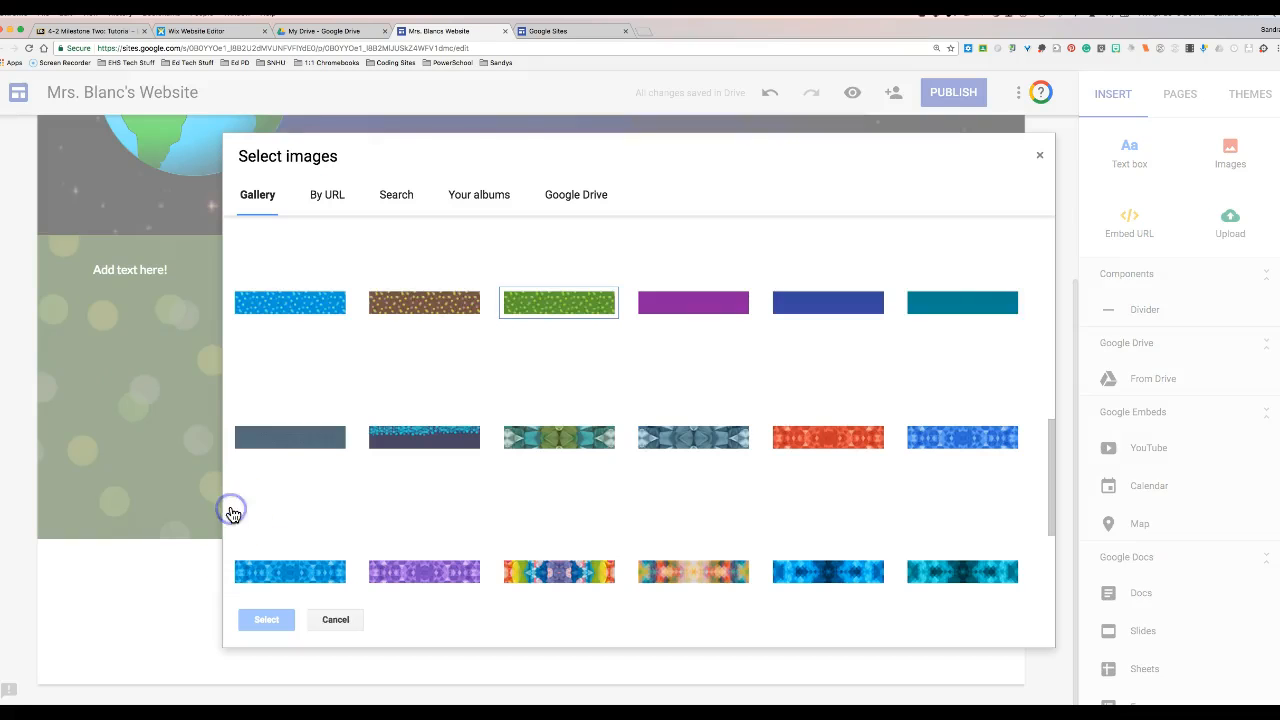
click(410, 441)
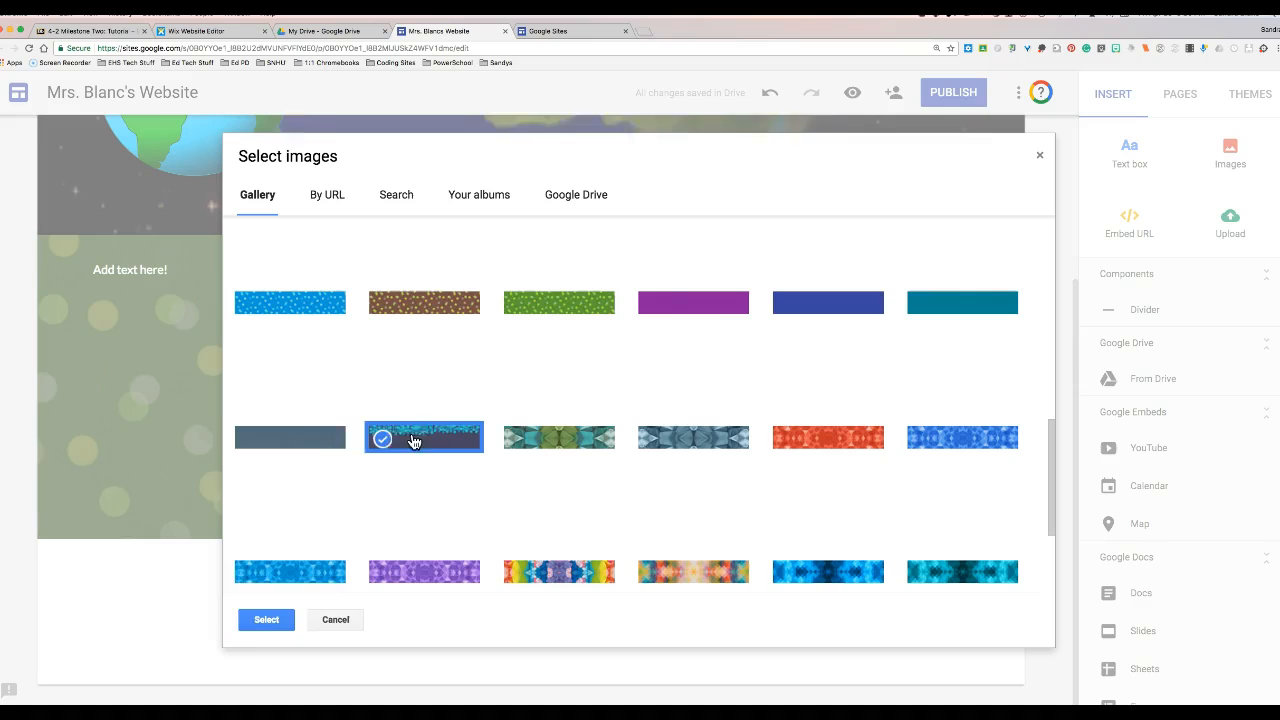
click(266, 619)
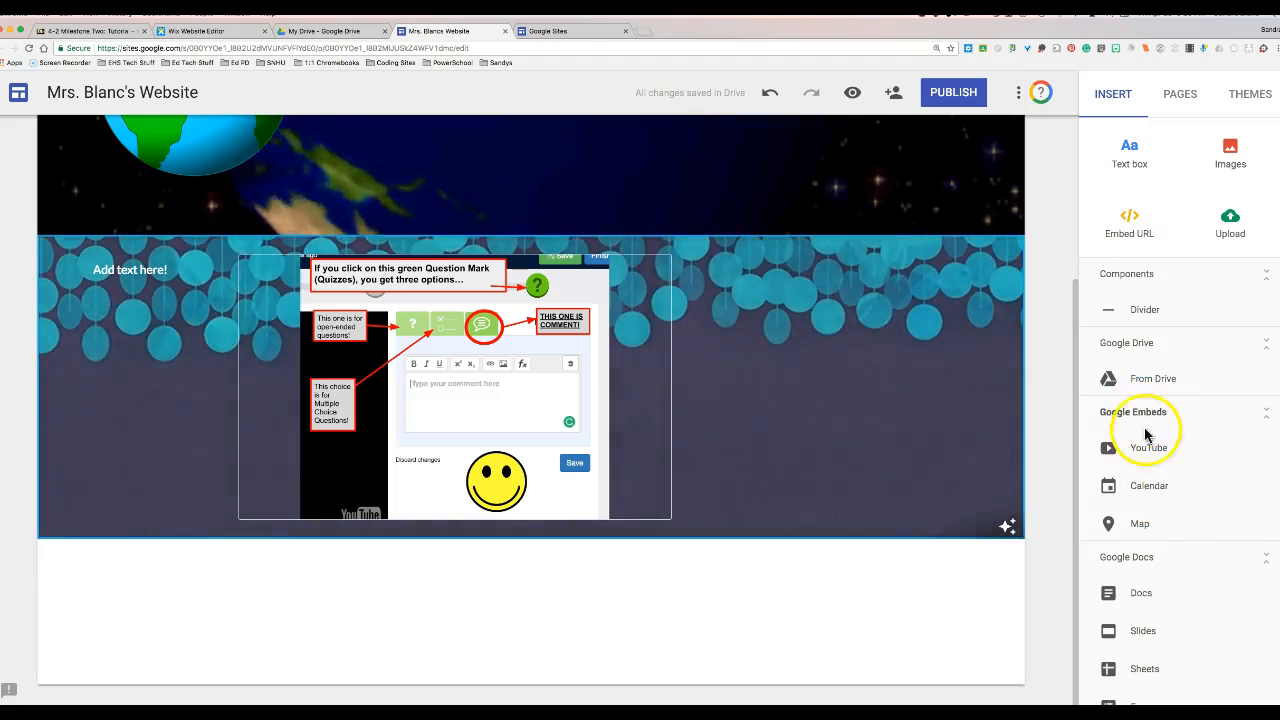
- Embed the uploaded 'Assign a Task in Google Docs' YouTube video, narrowed and placed beside the screenshot
click(1152, 451)
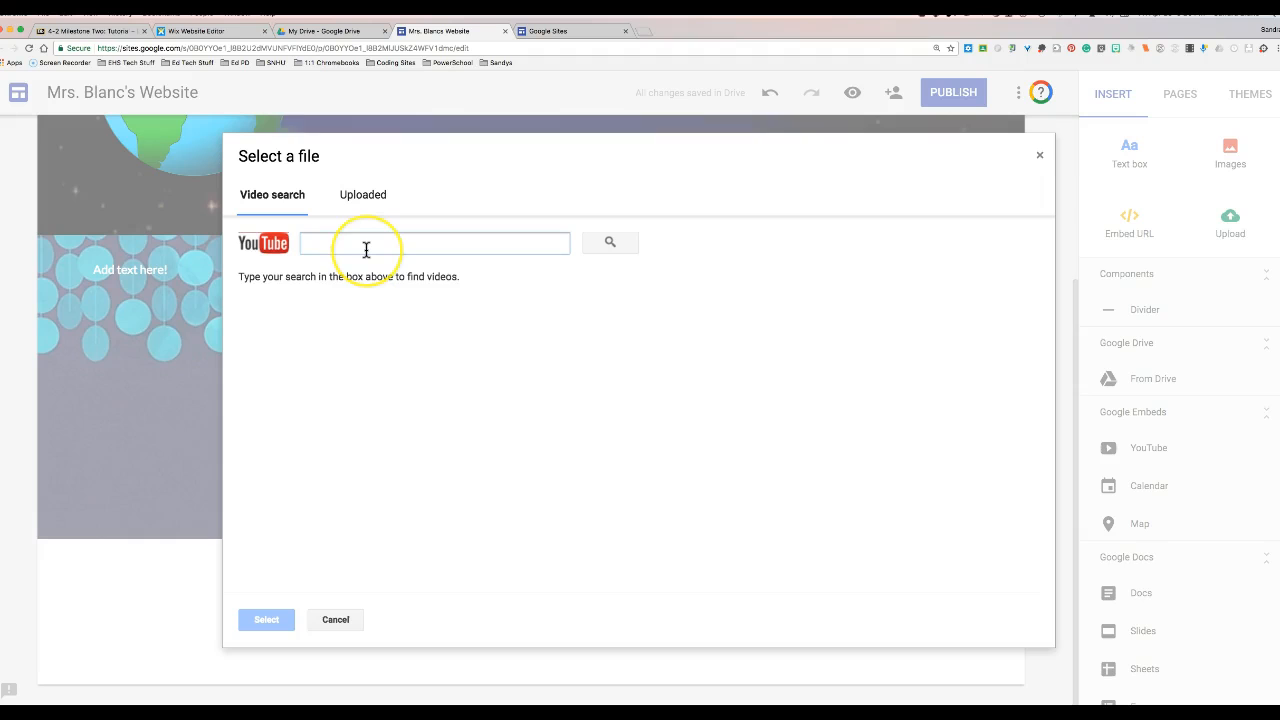
click(362, 190)
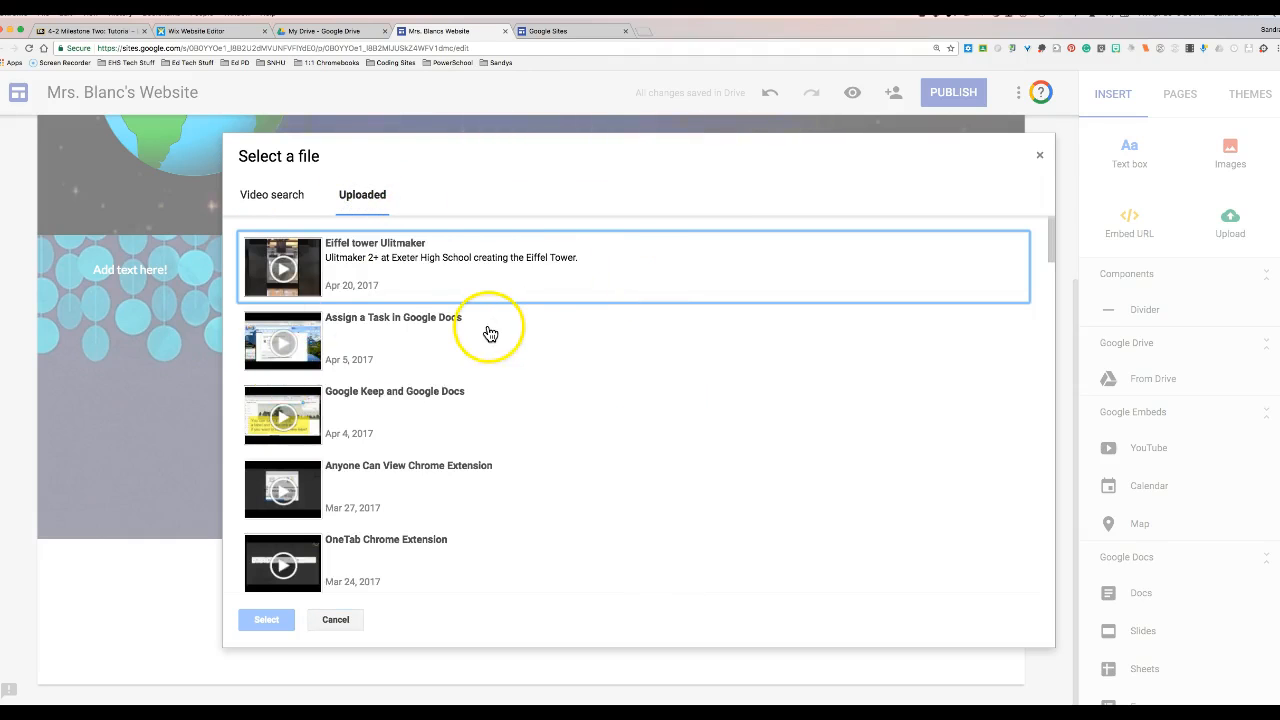
click(371, 322)
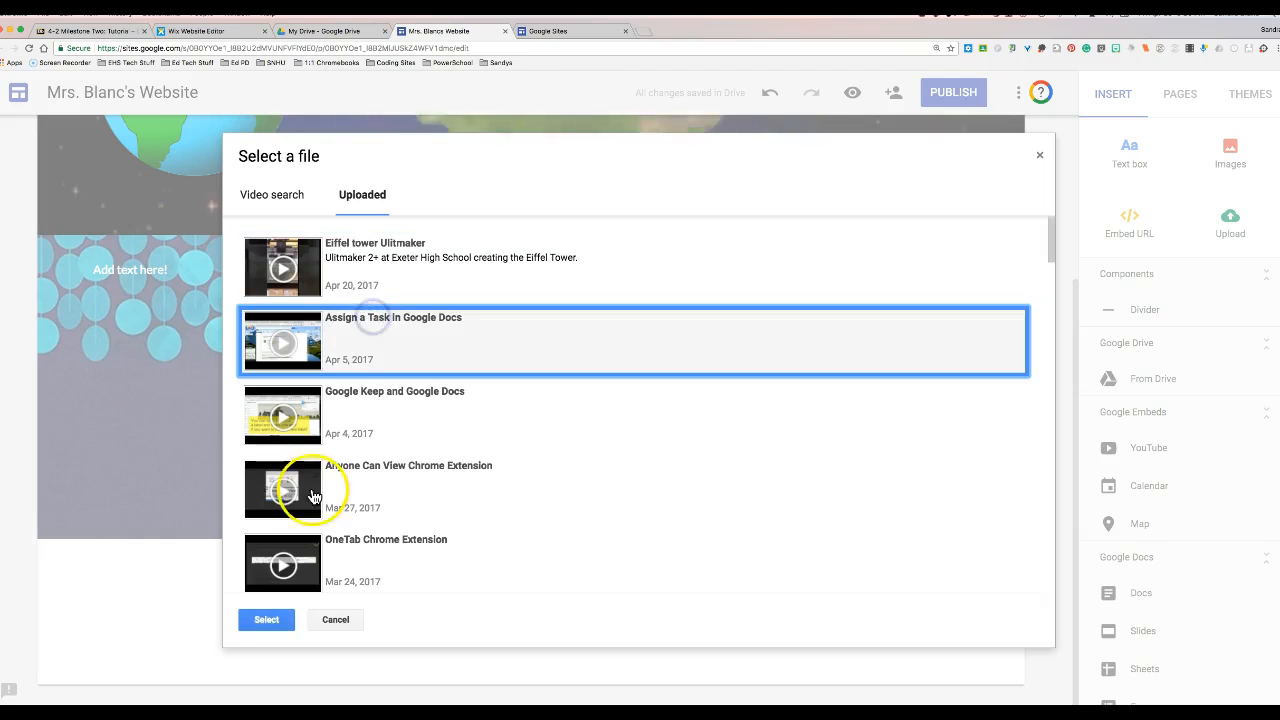
click(279, 624)
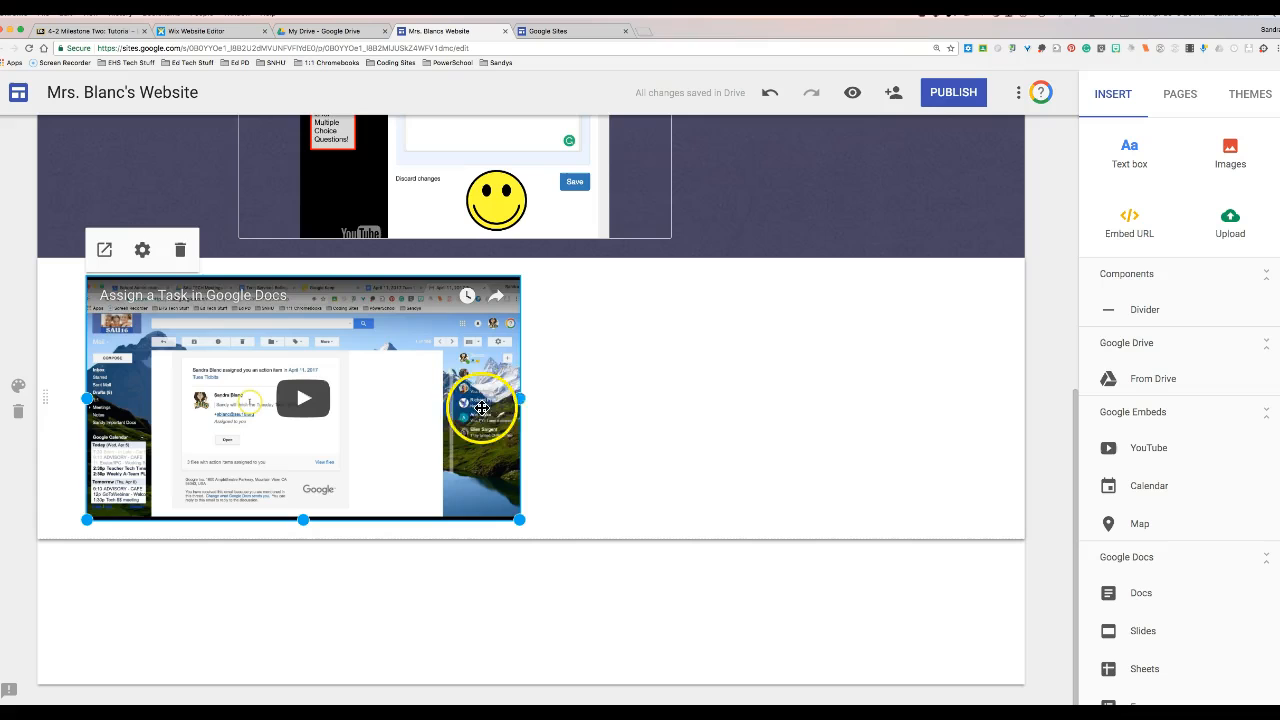
drag(519, 395, 418, 398)
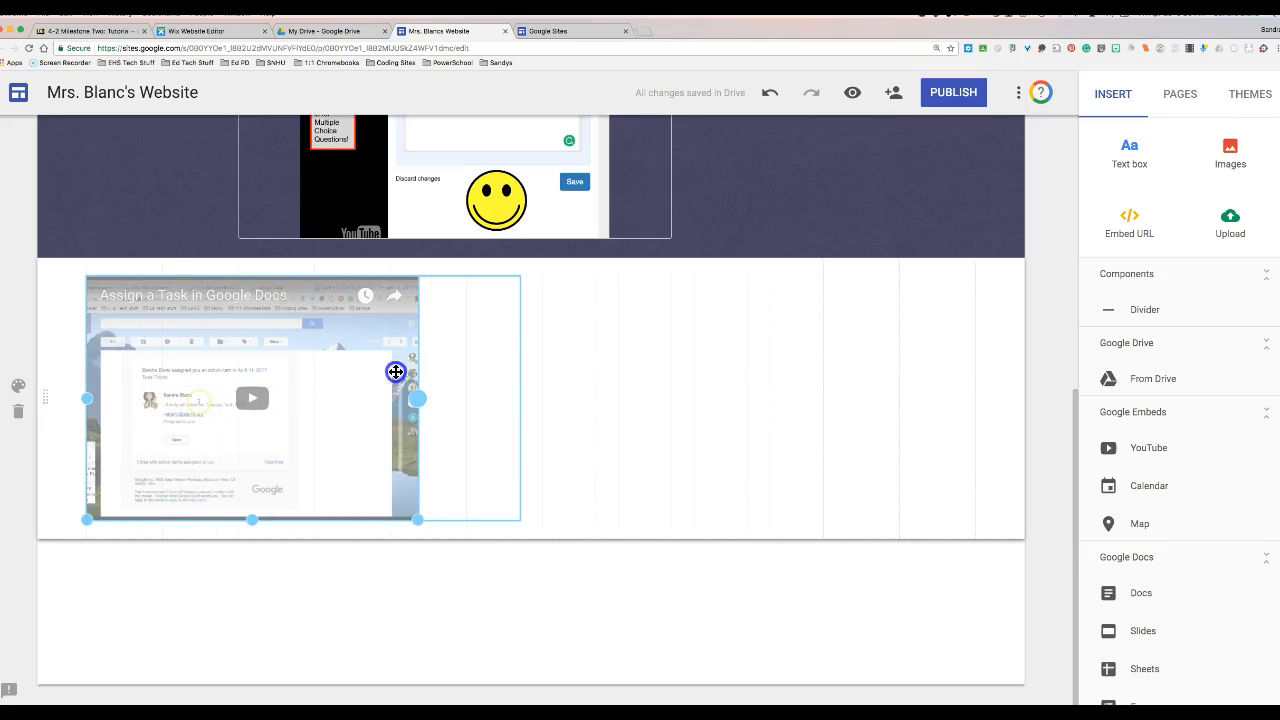
drag(826, 176, 780, 451)
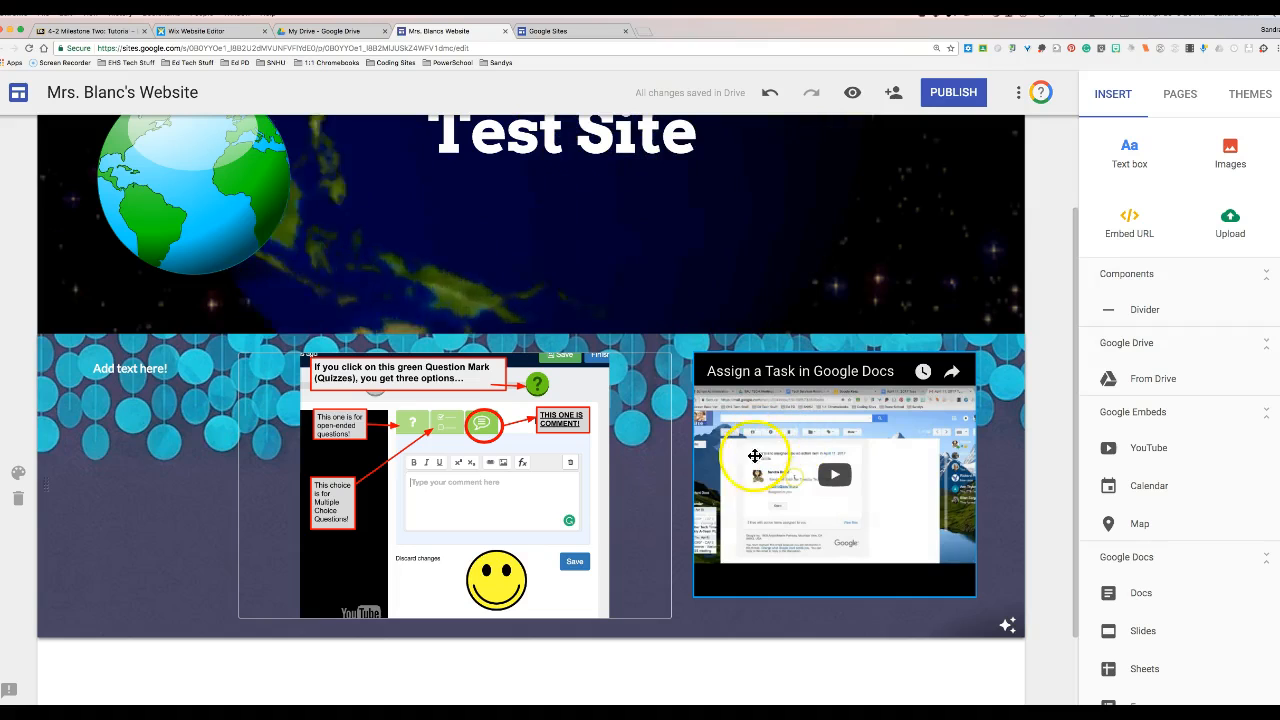
- Embed a Google Map of France below the video section, enlarged to show much of Europe
scroll(1149, 452, down, 1)
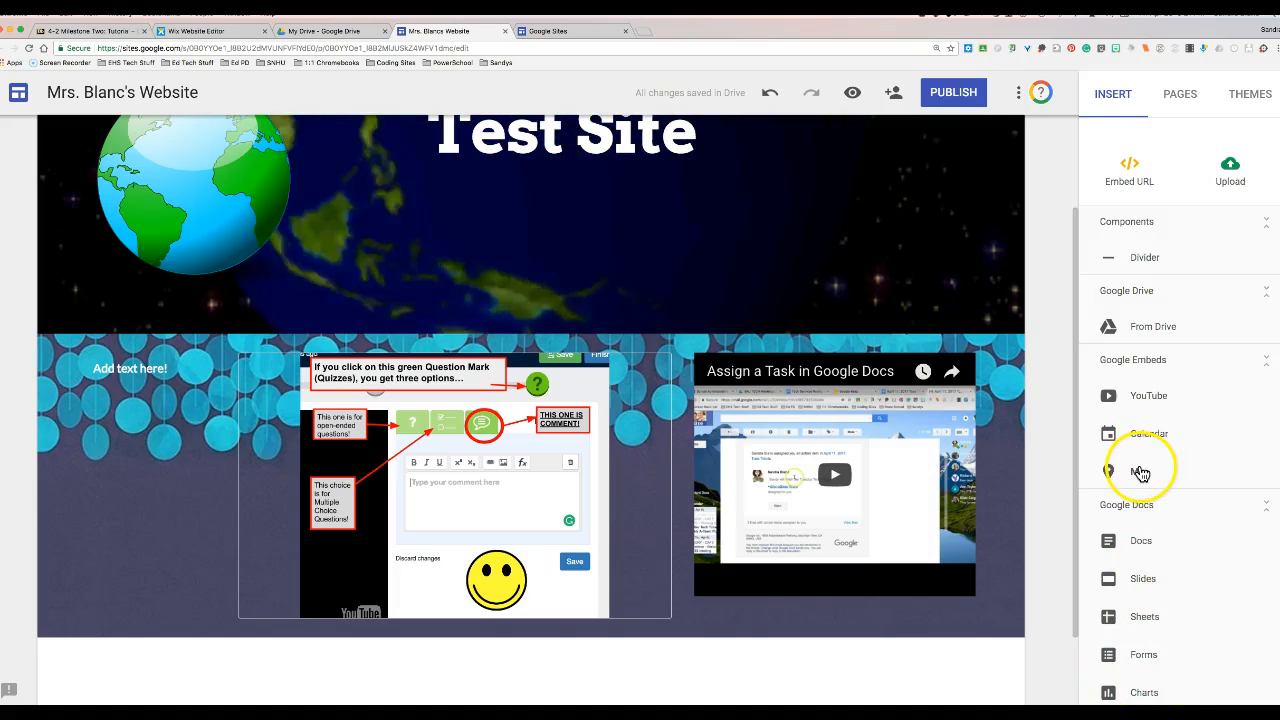
click(1145, 476)
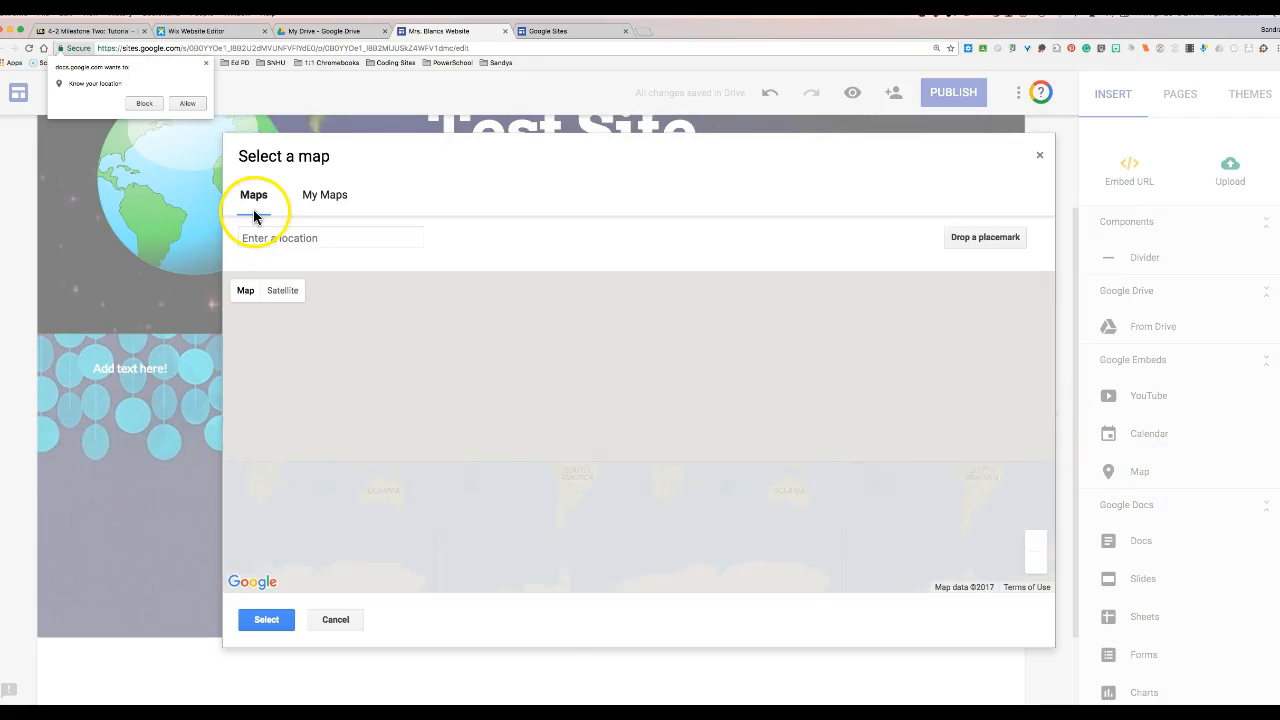
click(313, 235)
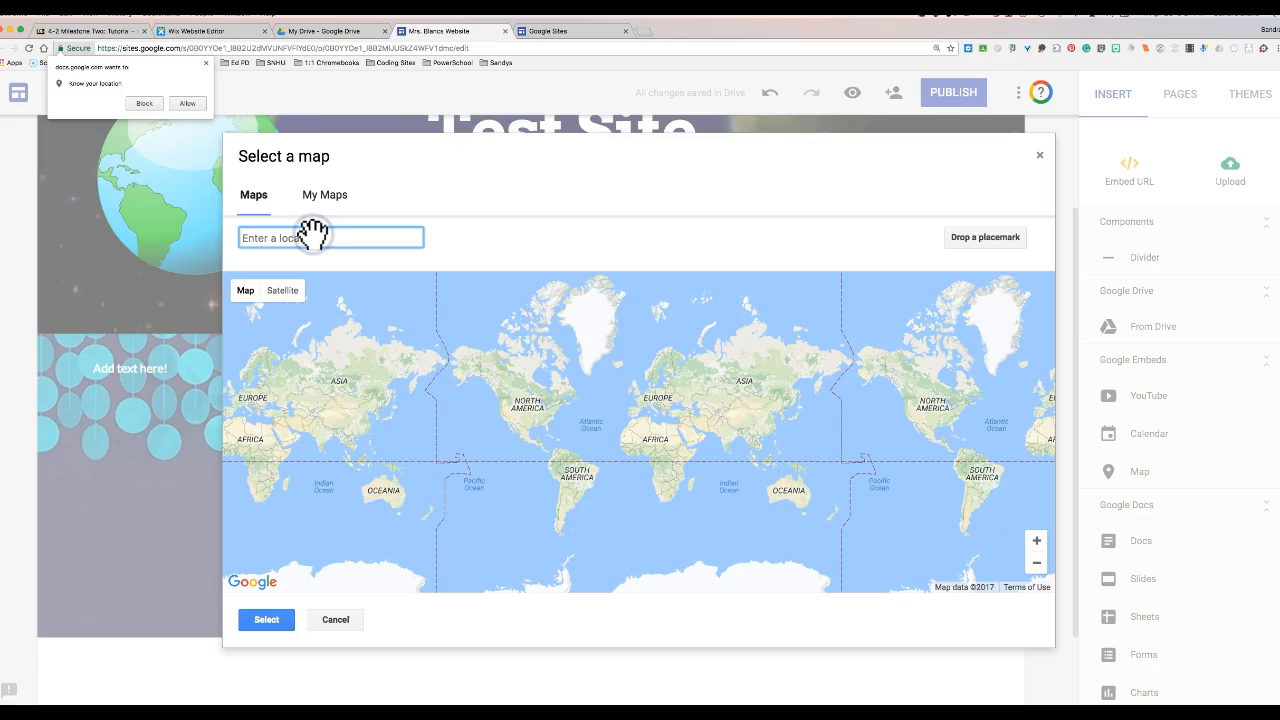
text(Franc)
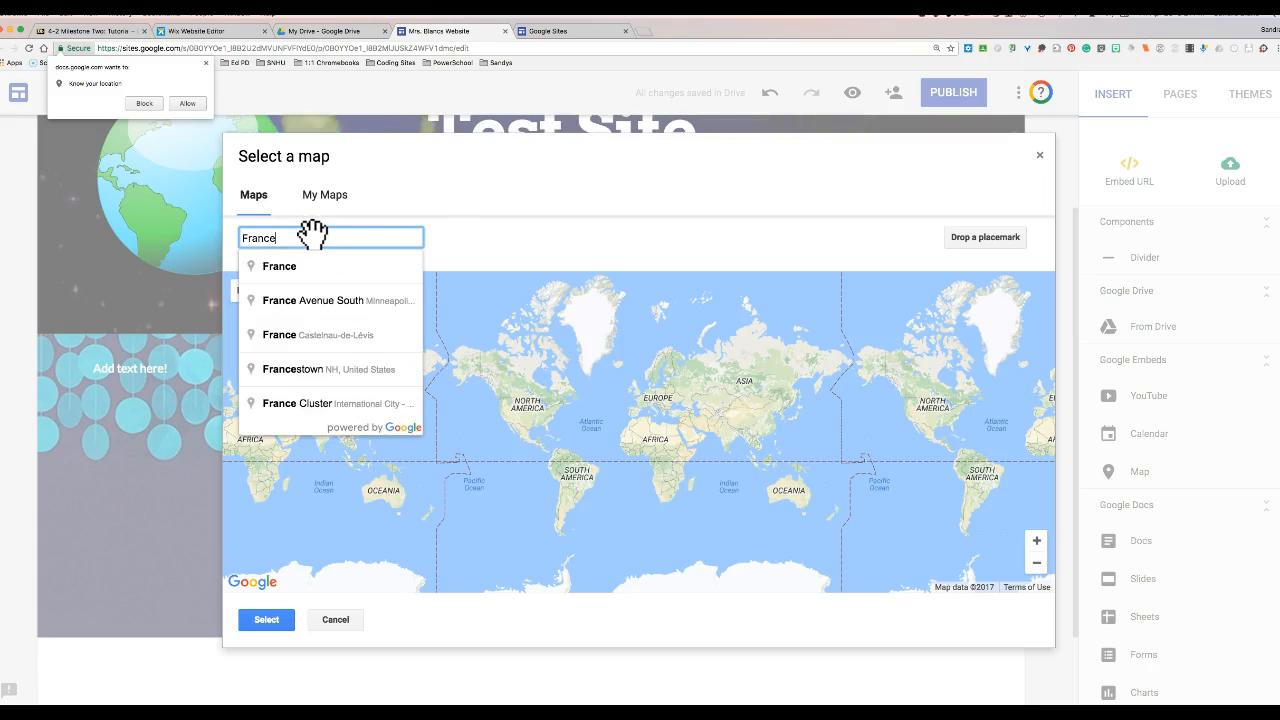
text(e)
key(Return)
click(305, 234)
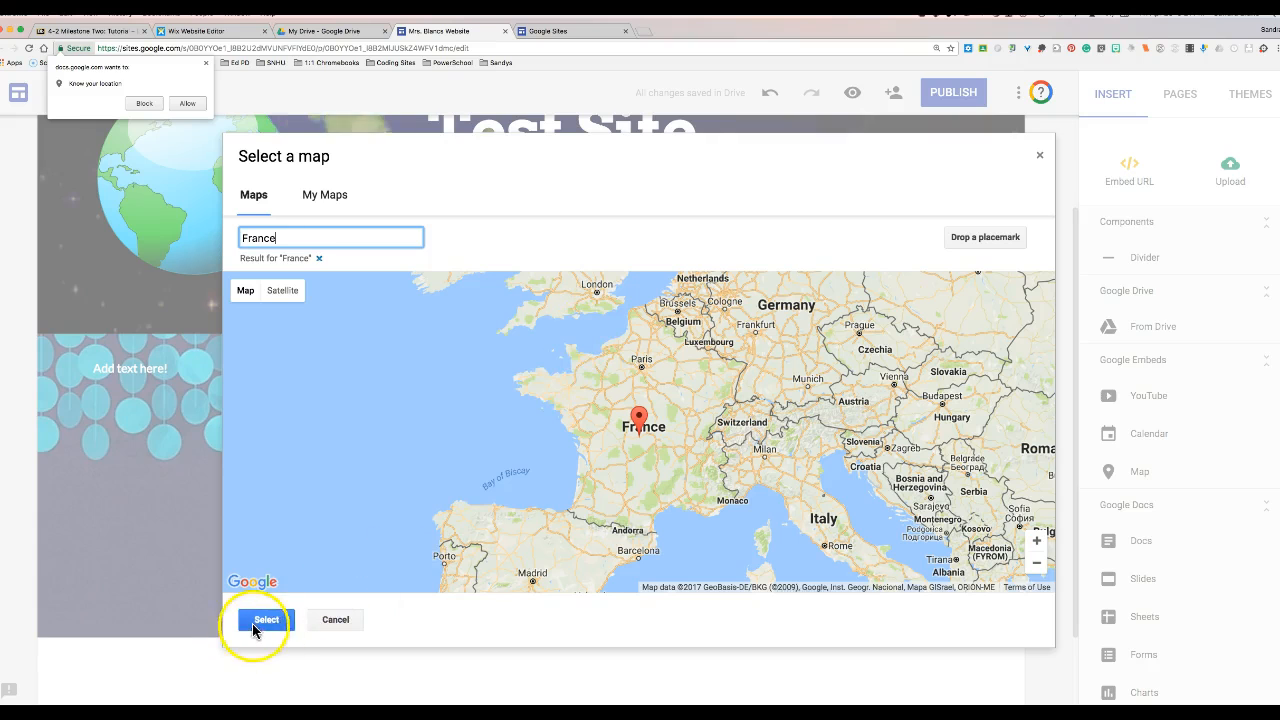
click(265, 620)
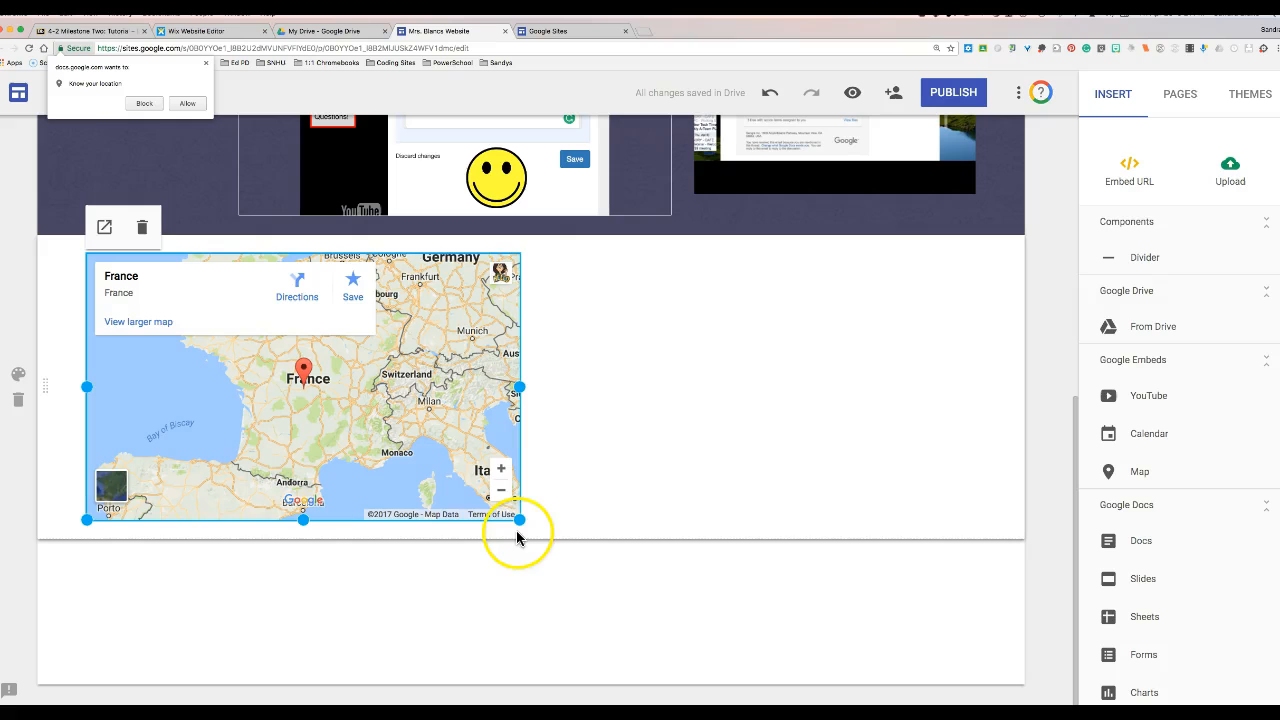
drag(519, 519, 860, 589)
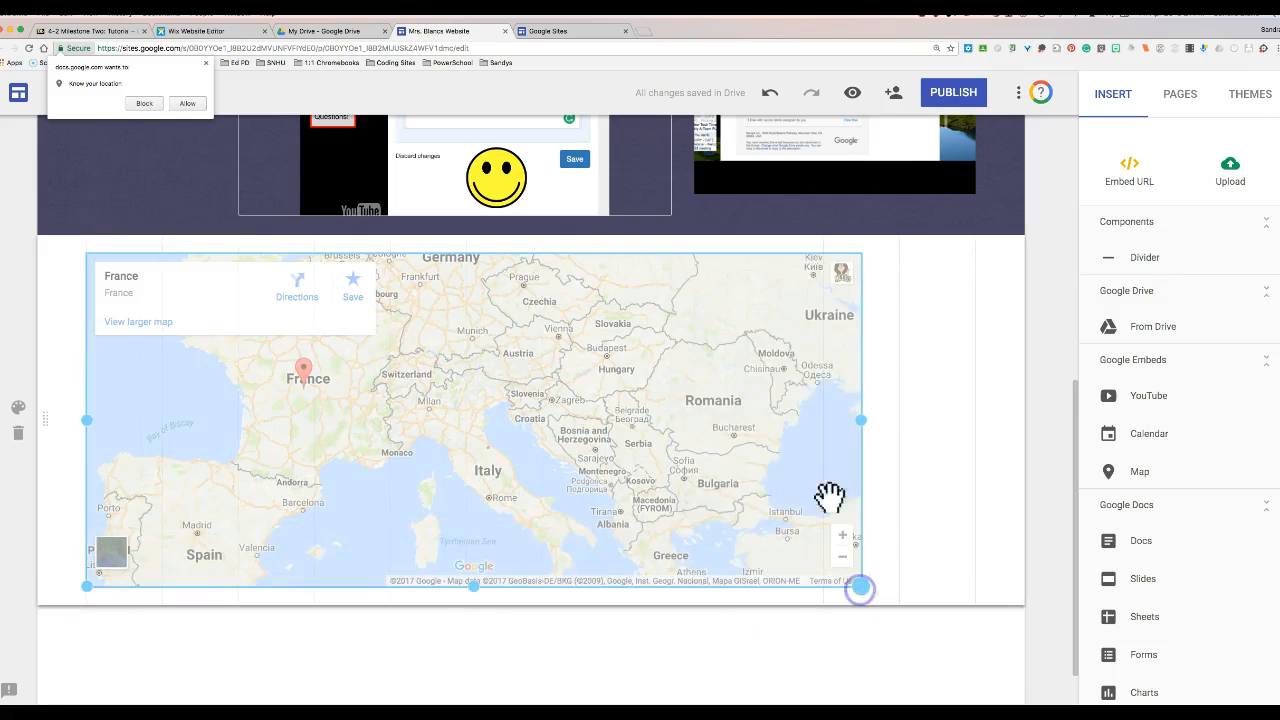
scroll(1047, 377, up, 2)
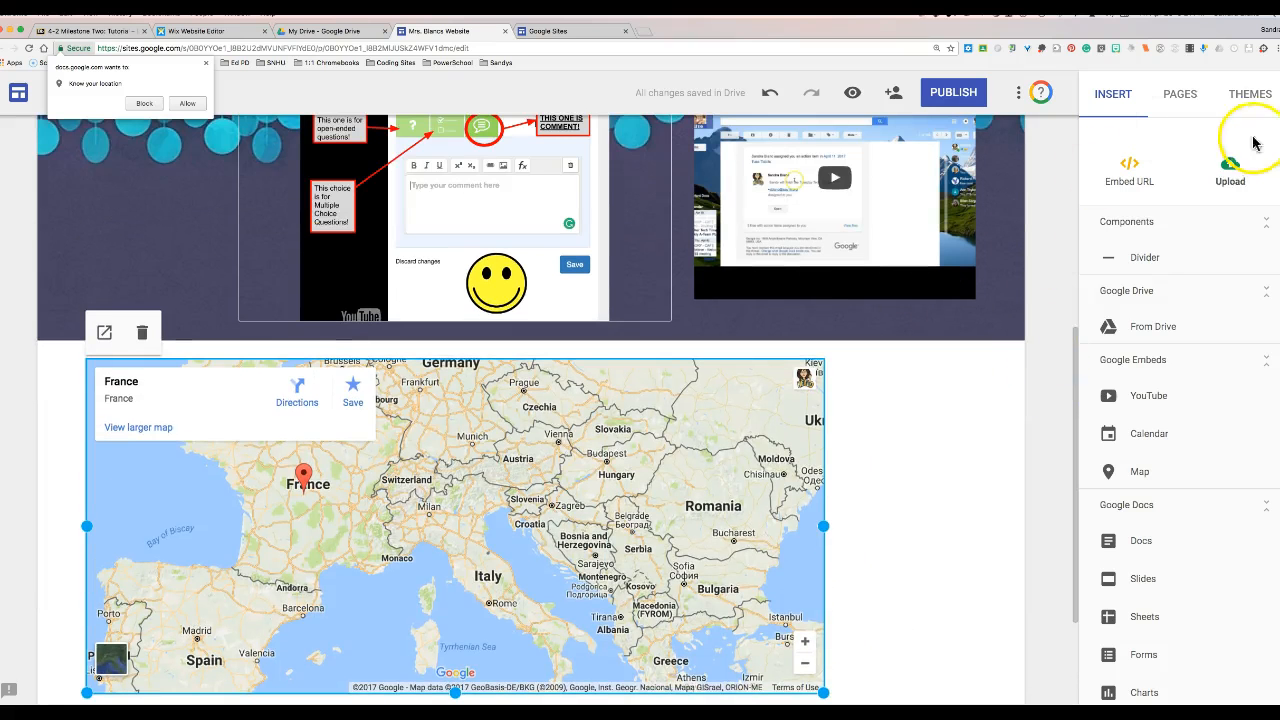
- Add Page 1 and Page 2, then nest a page named 'Subpage' under Page 1
click(1180, 95)
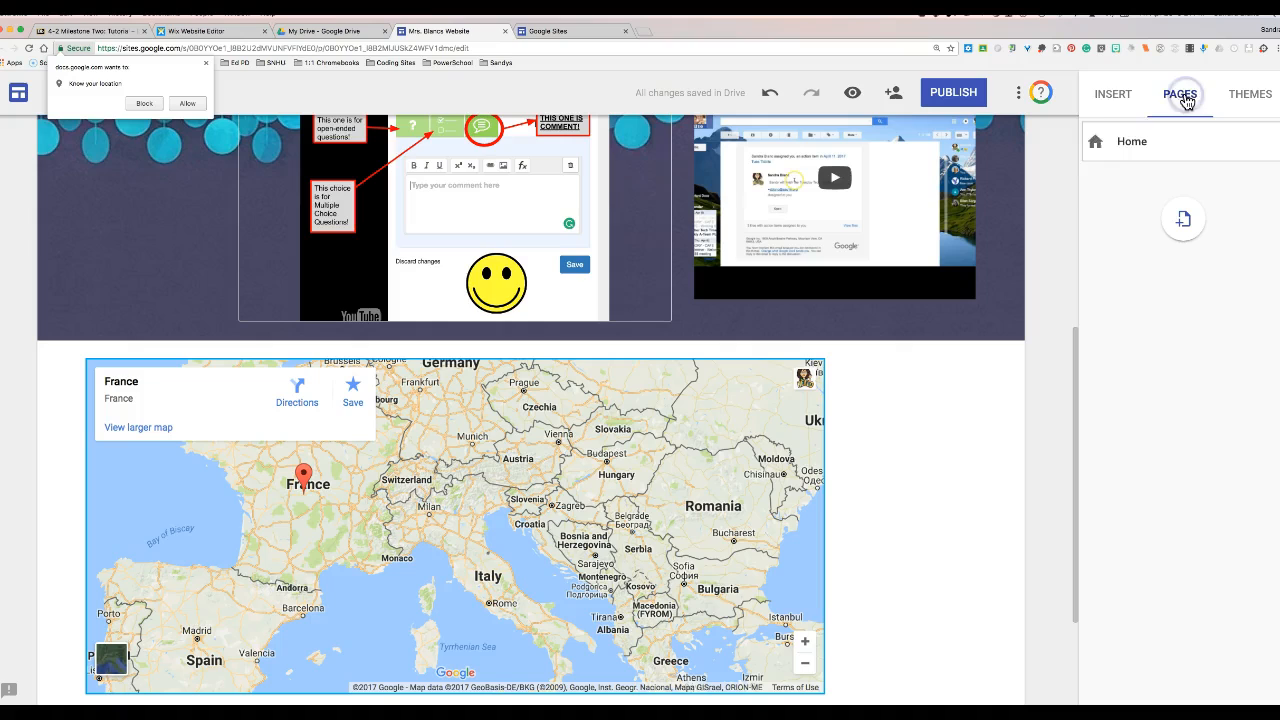
click(1176, 225)
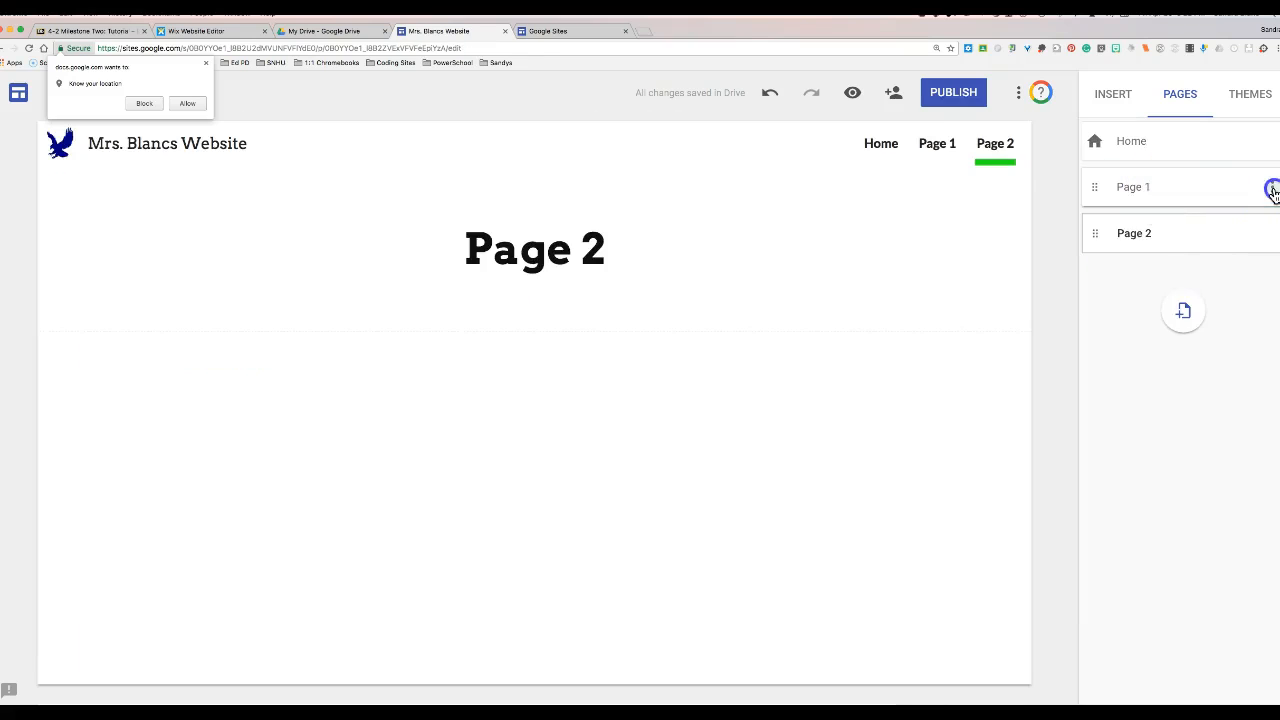
click(1273, 190)
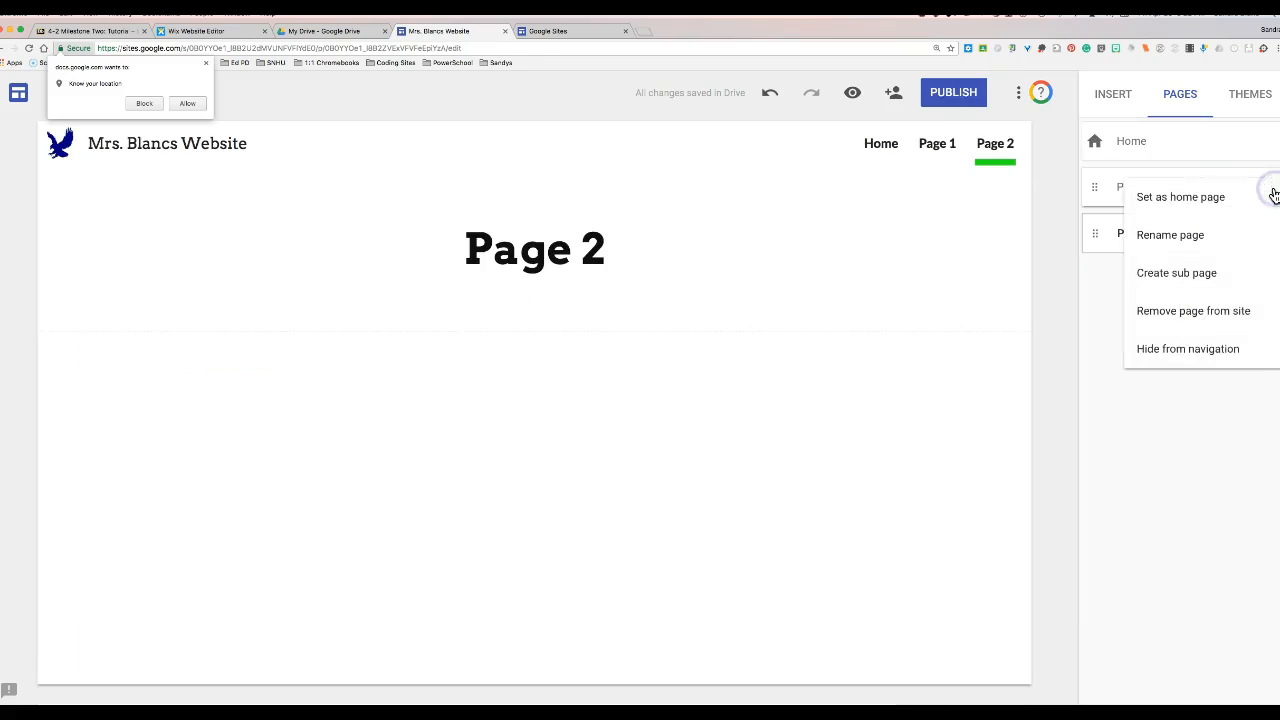
click(1207, 274)
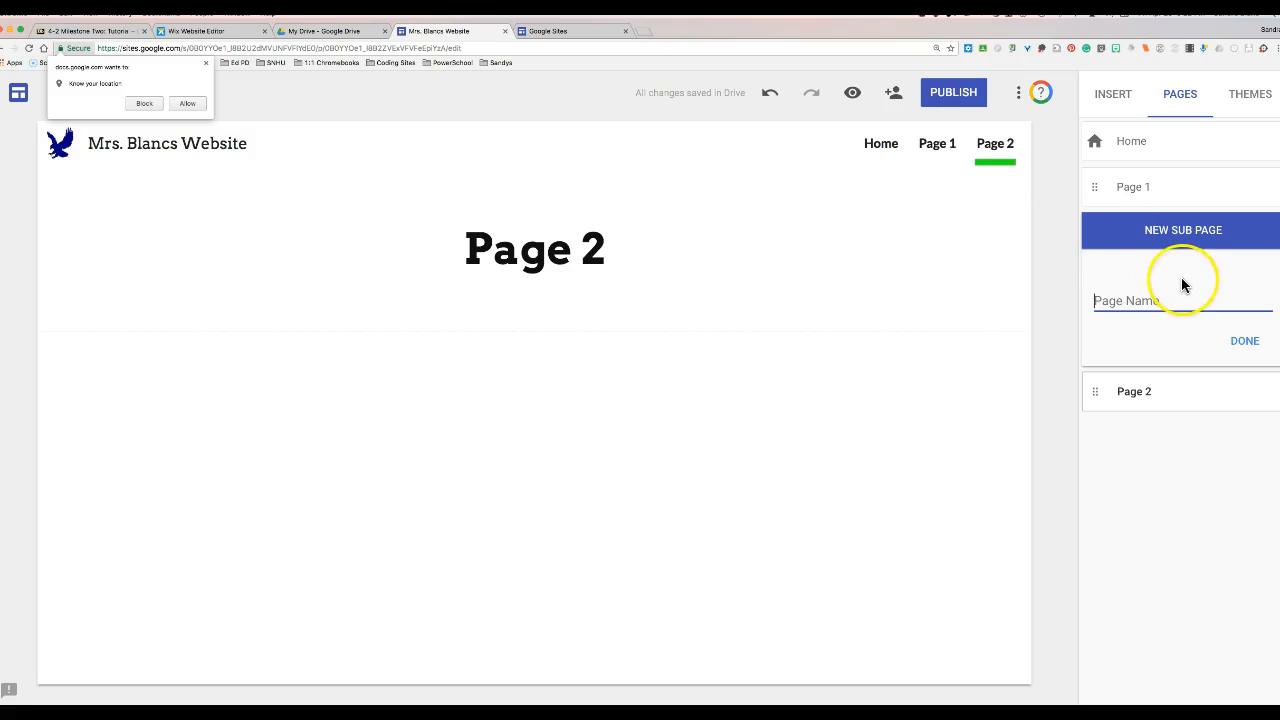
text(Subpage)
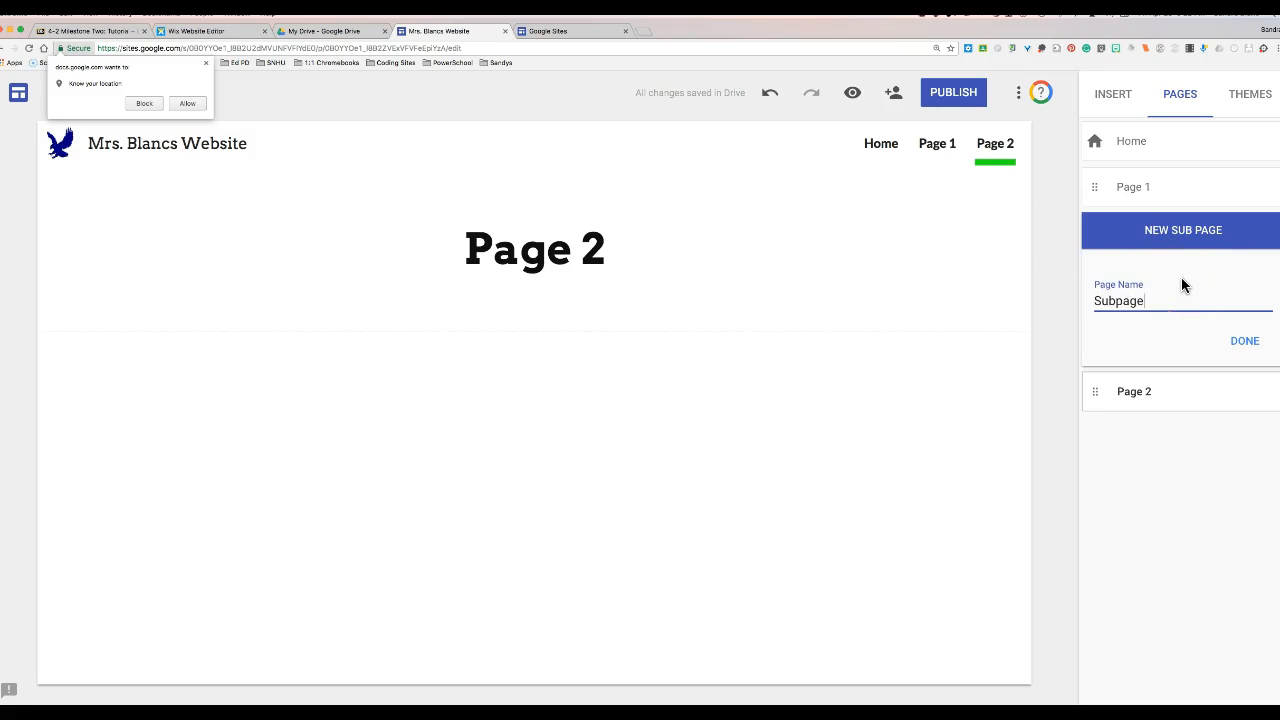
key(Return)
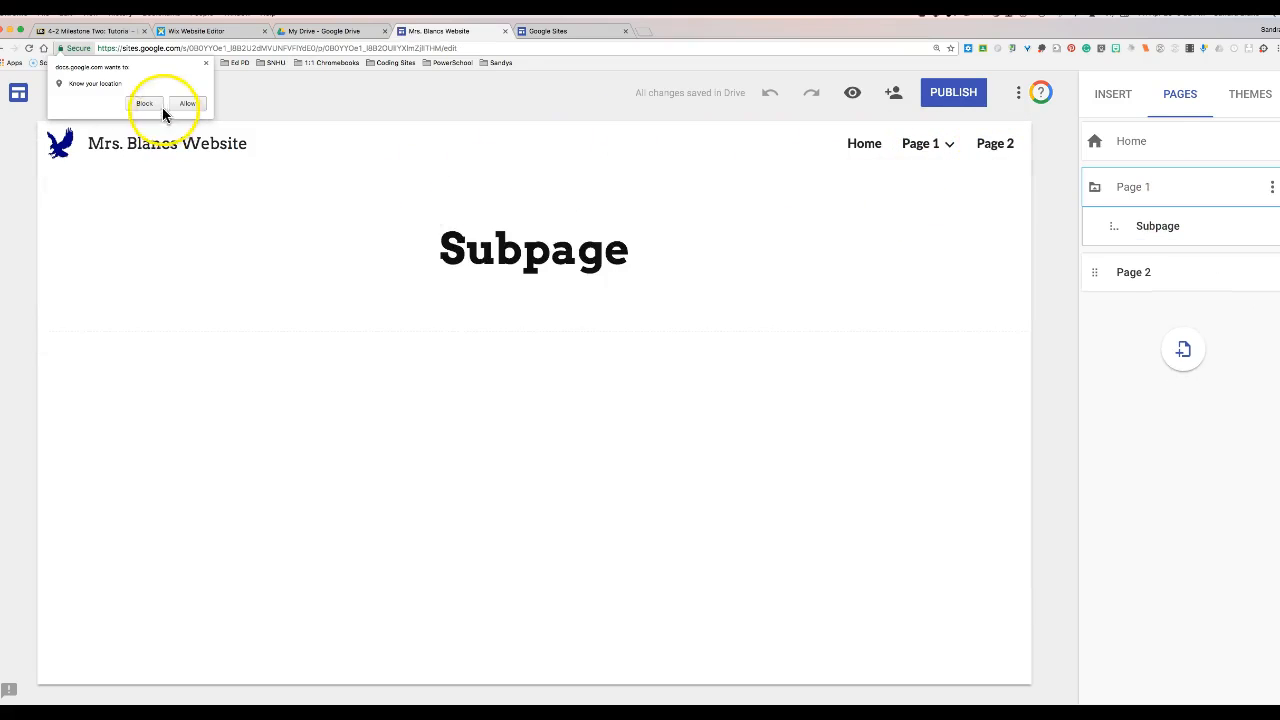
- Block the location prompt, then switch the header to side navigation and check its drawer
click(205, 66)
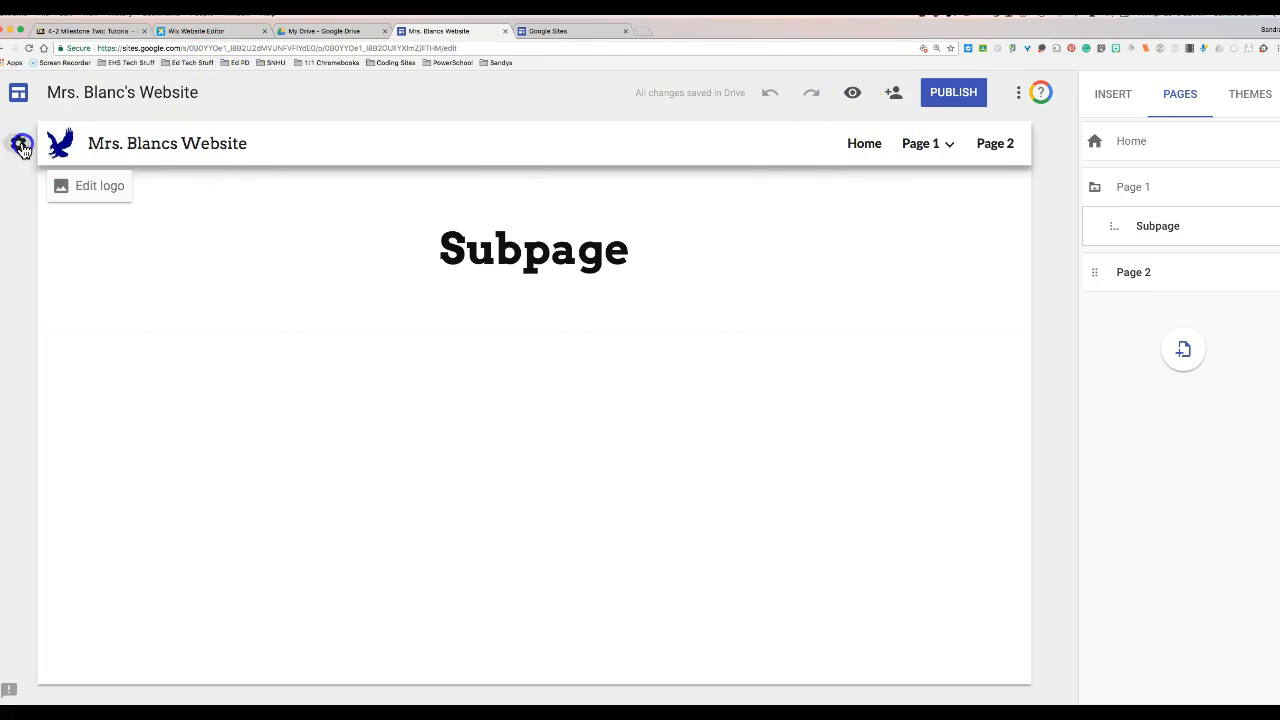
click(20, 144)
click(100, 247)
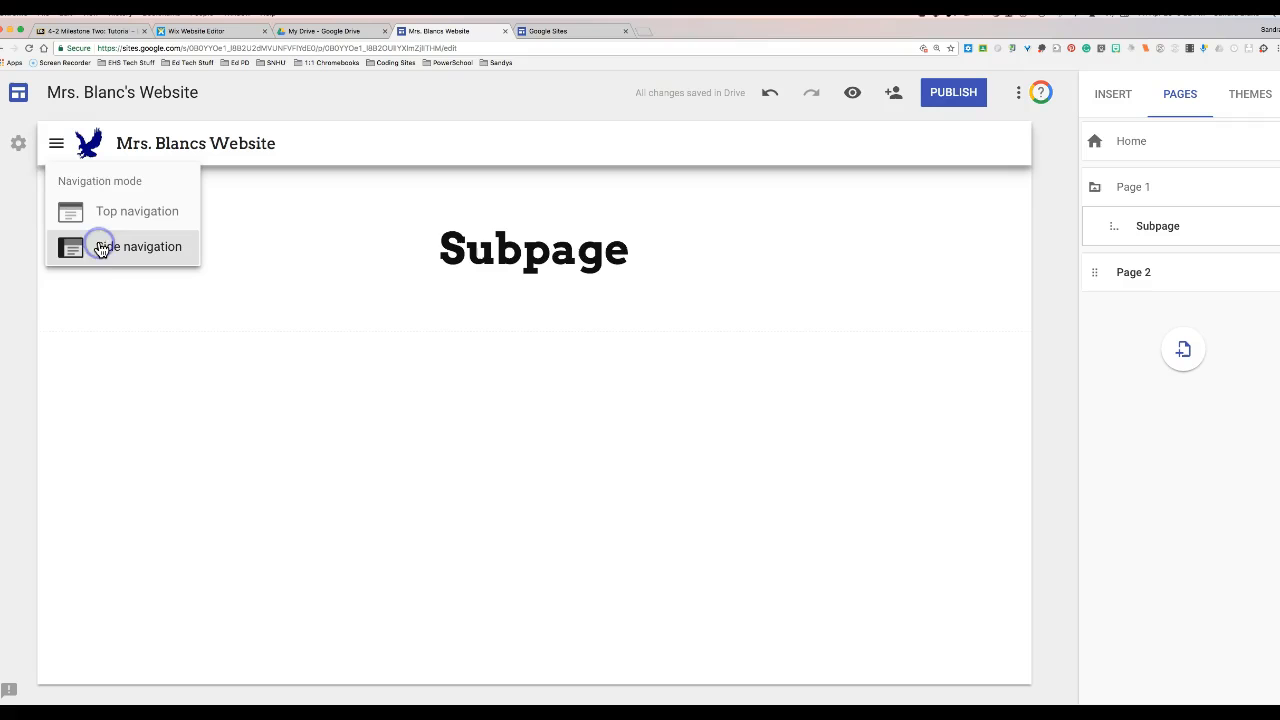
click(54, 148)
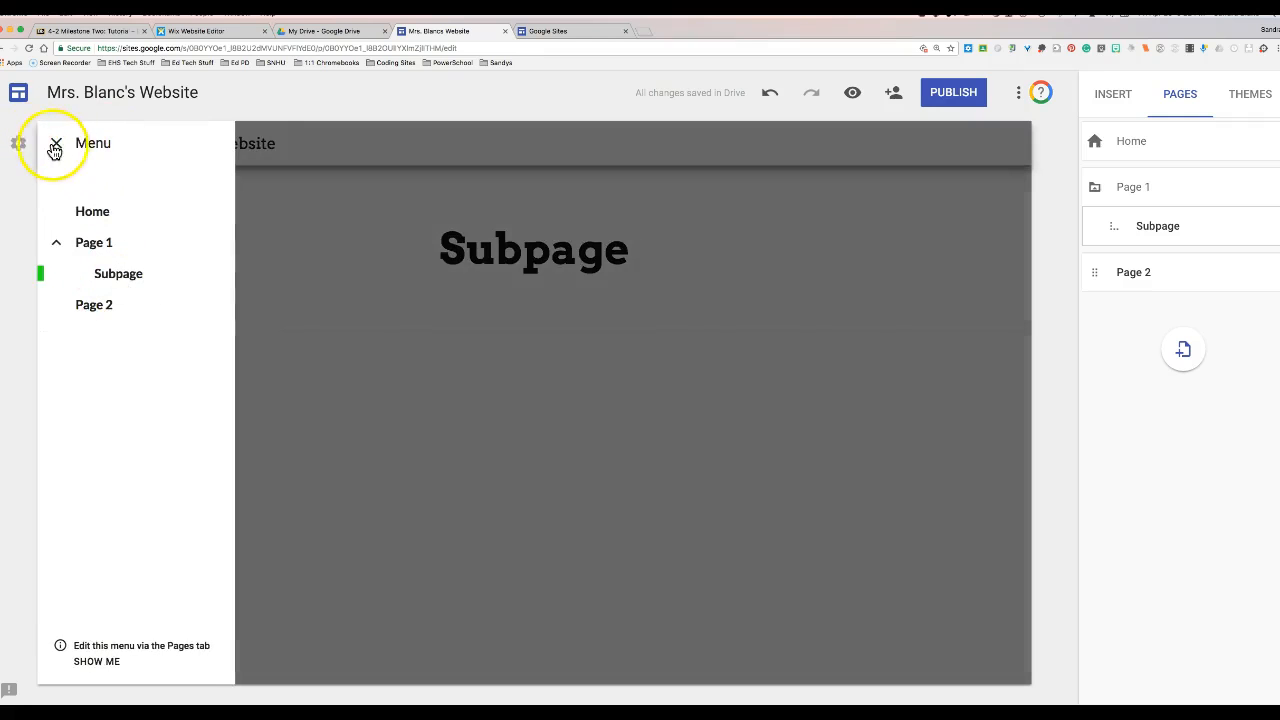
click(58, 148)
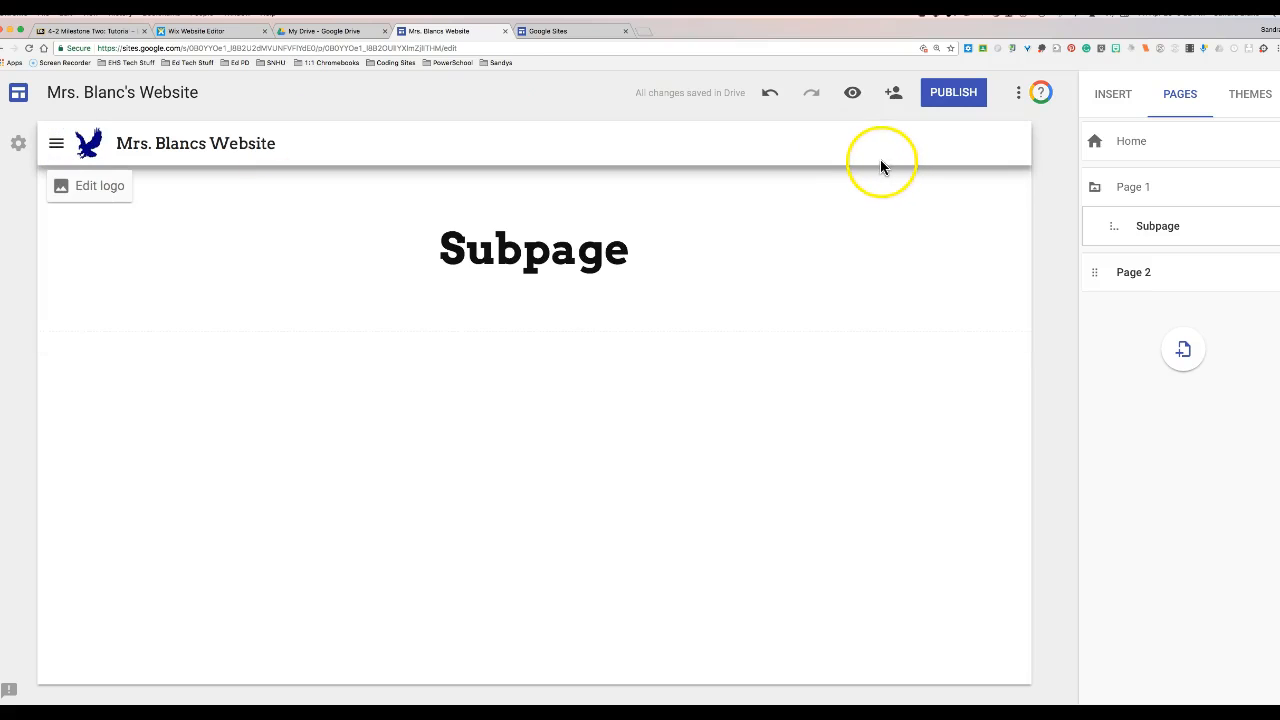
- Preview the site at phone size, scroll through it, and return to the editor
click(853, 100)
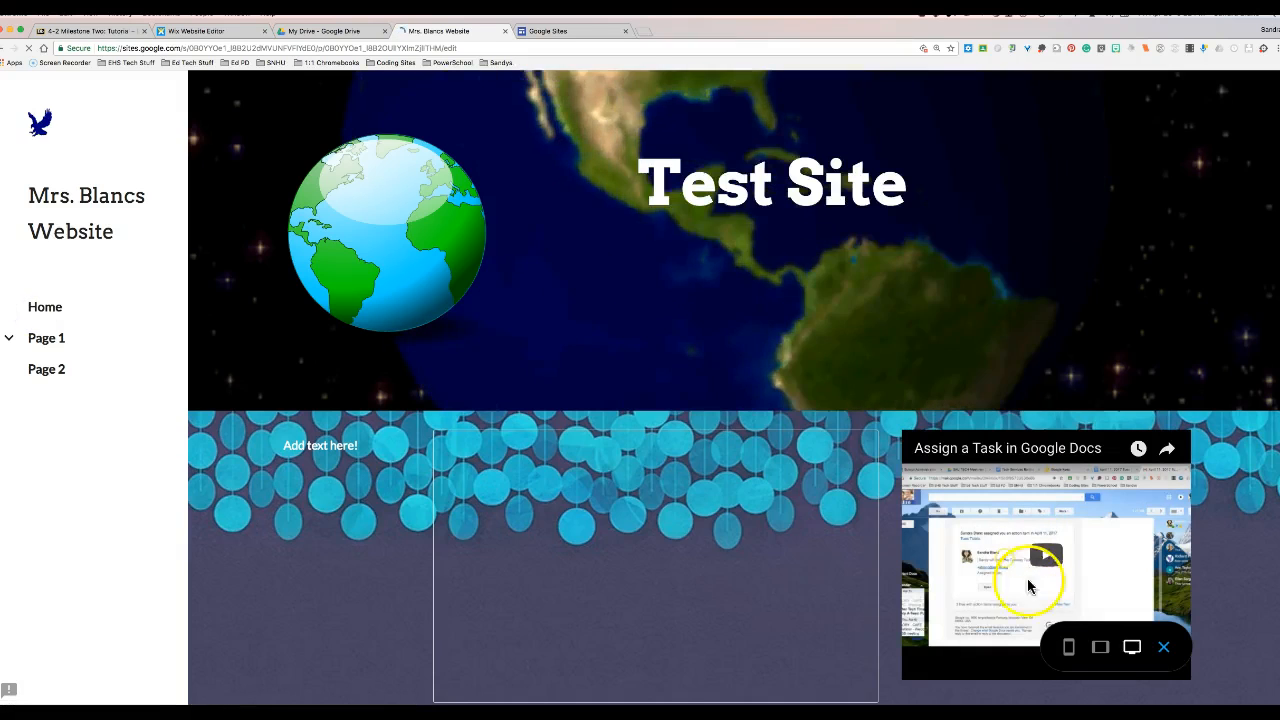
click(1070, 648)
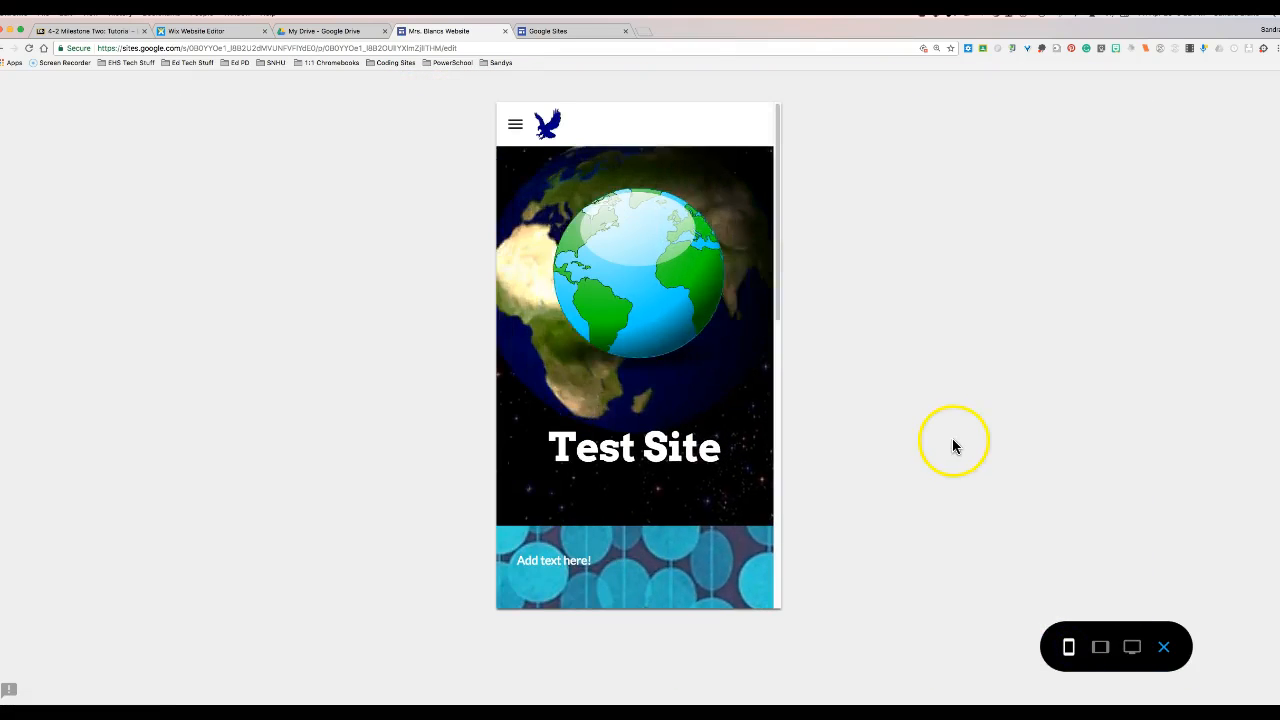
scroll(695, 397, down, 10)
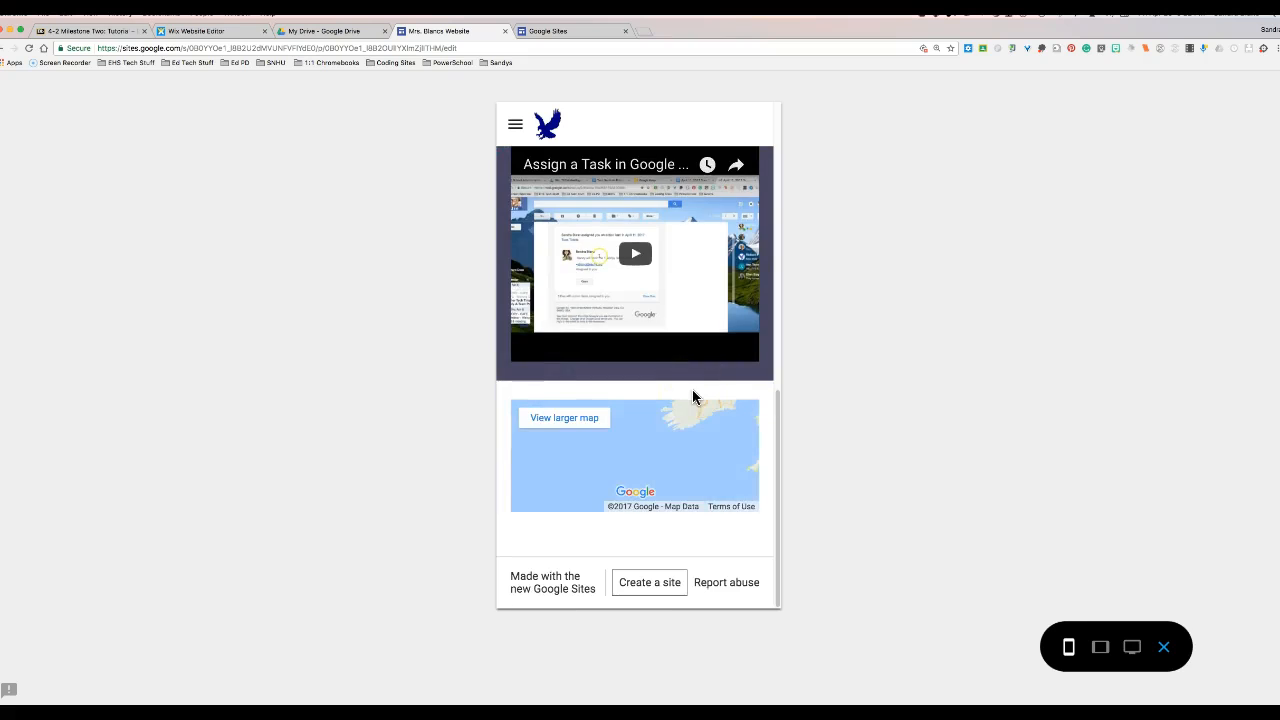
scroll(695, 397, up, 5)
scroll(695, 397, up, 4)
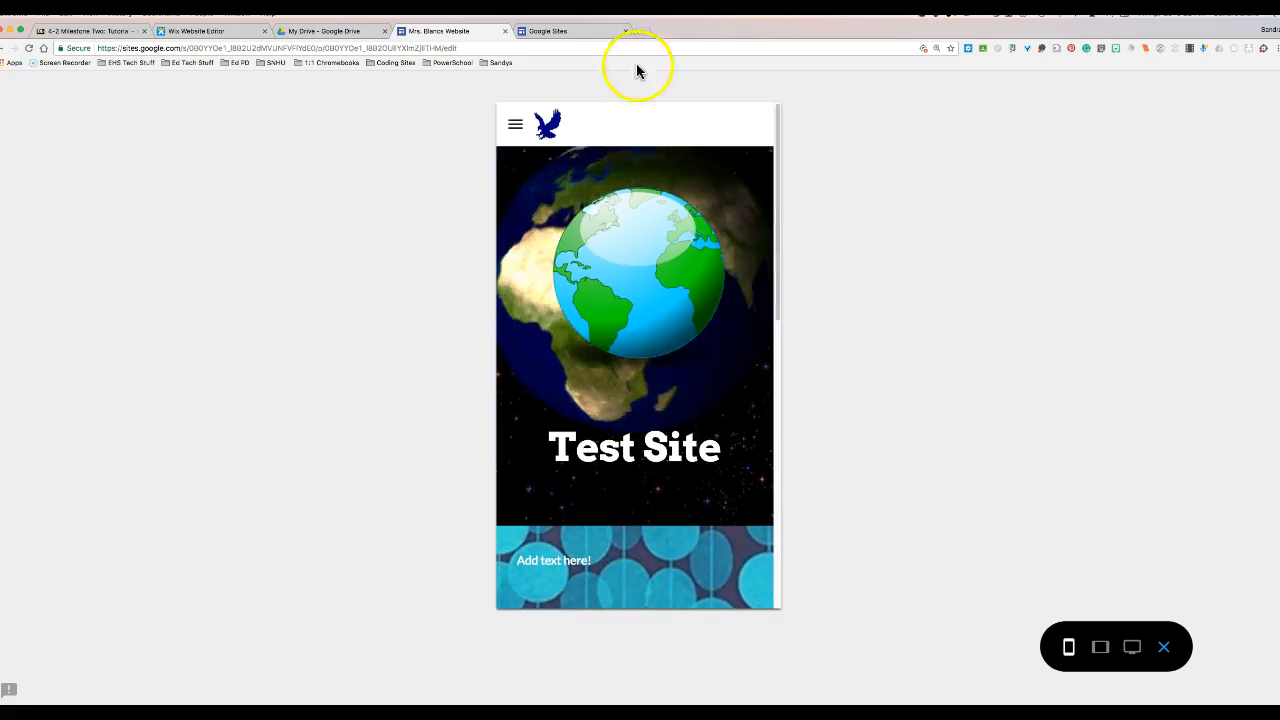
click(1164, 647)
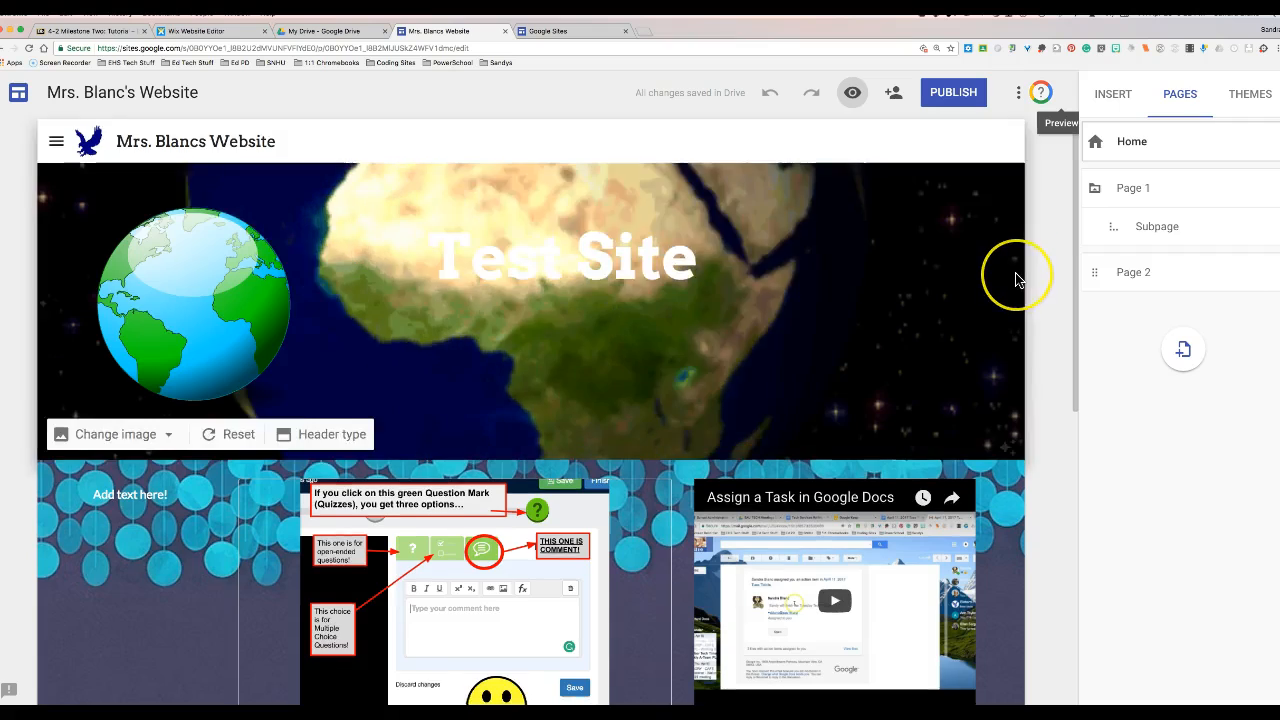
- Hide Page 2 from the site navigation in the Pages list
scroll(1010, 287, down, 3)
scroll(1014, 278, down, 3)
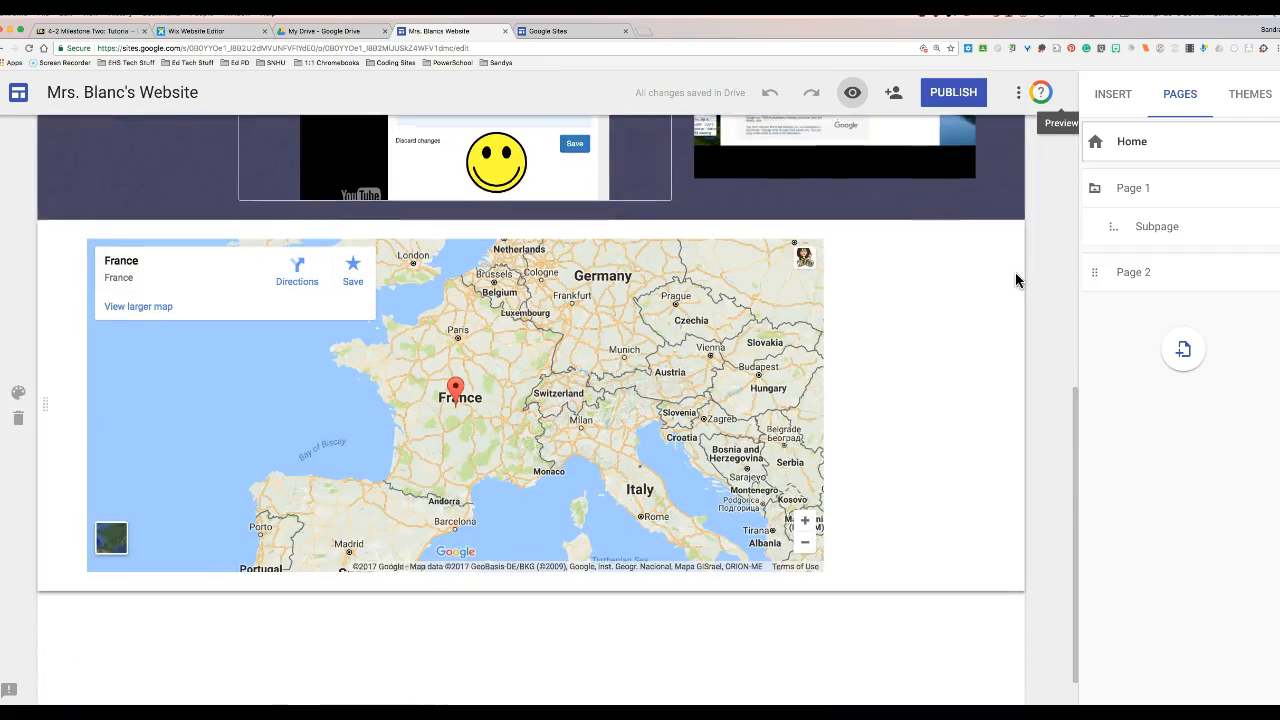
scroll(1013, 285, up, 5)
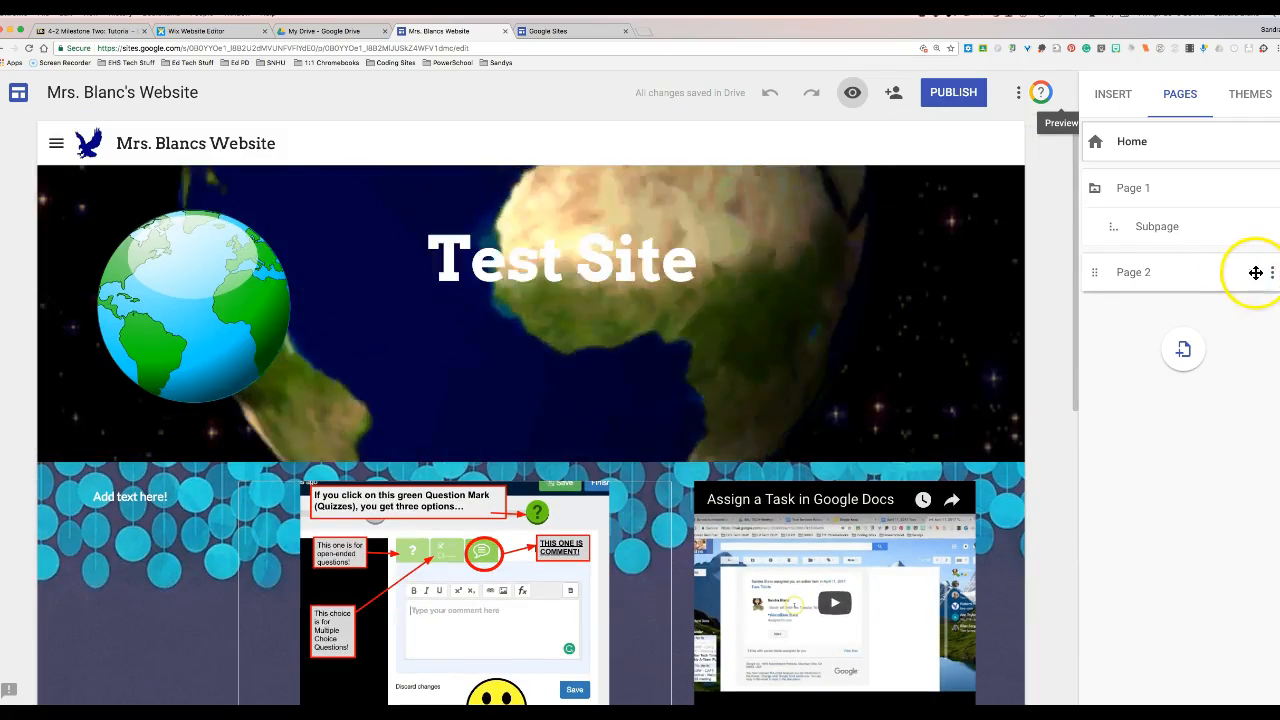
click(1266, 275)
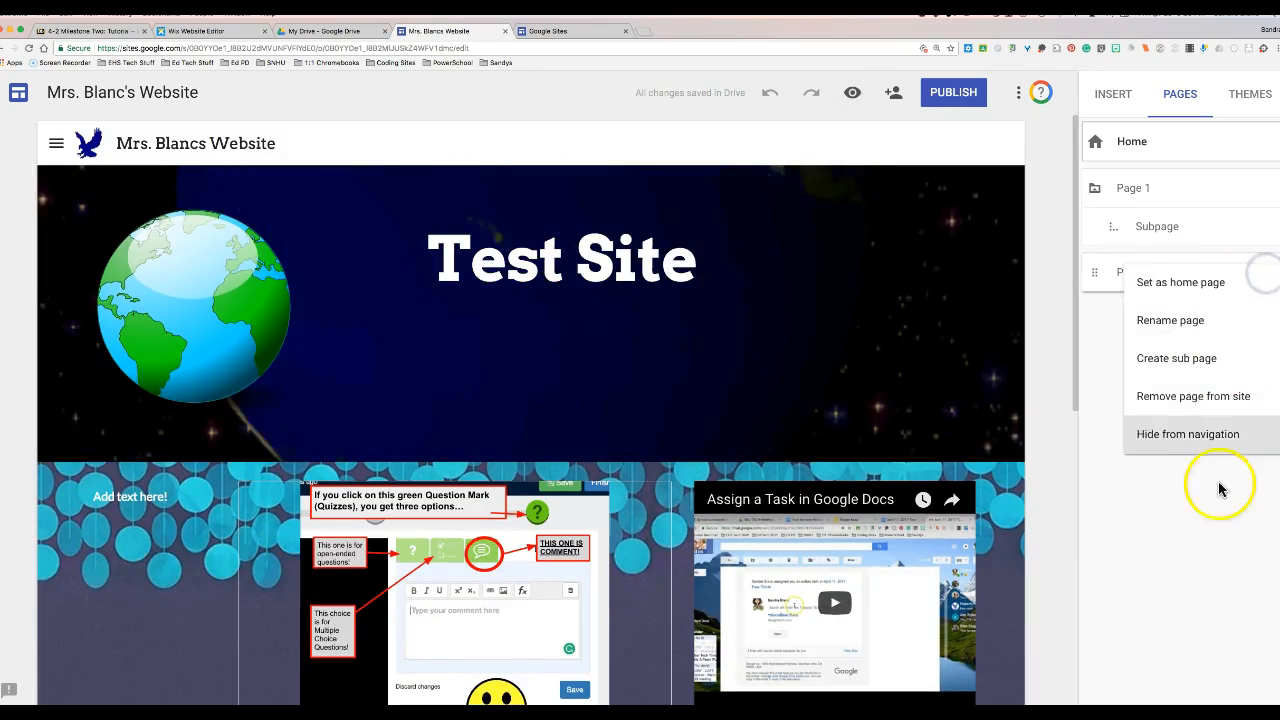
click(1181, 440)
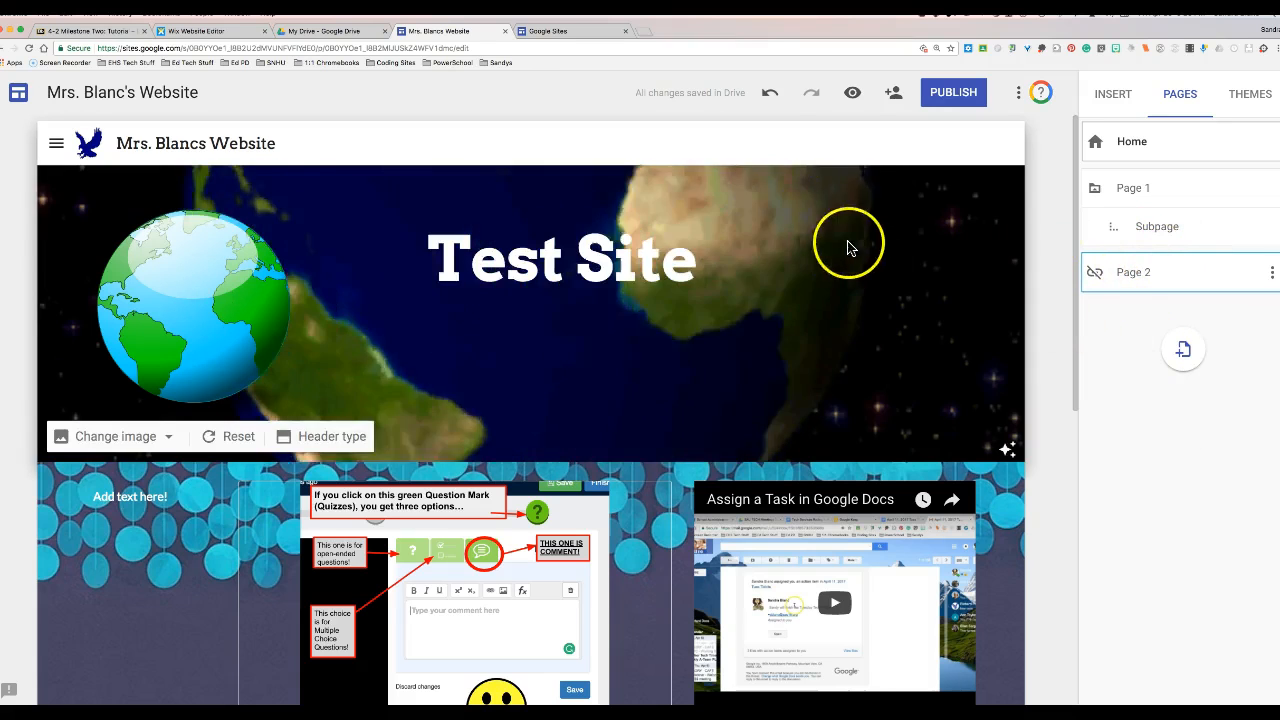
click(895, 95)
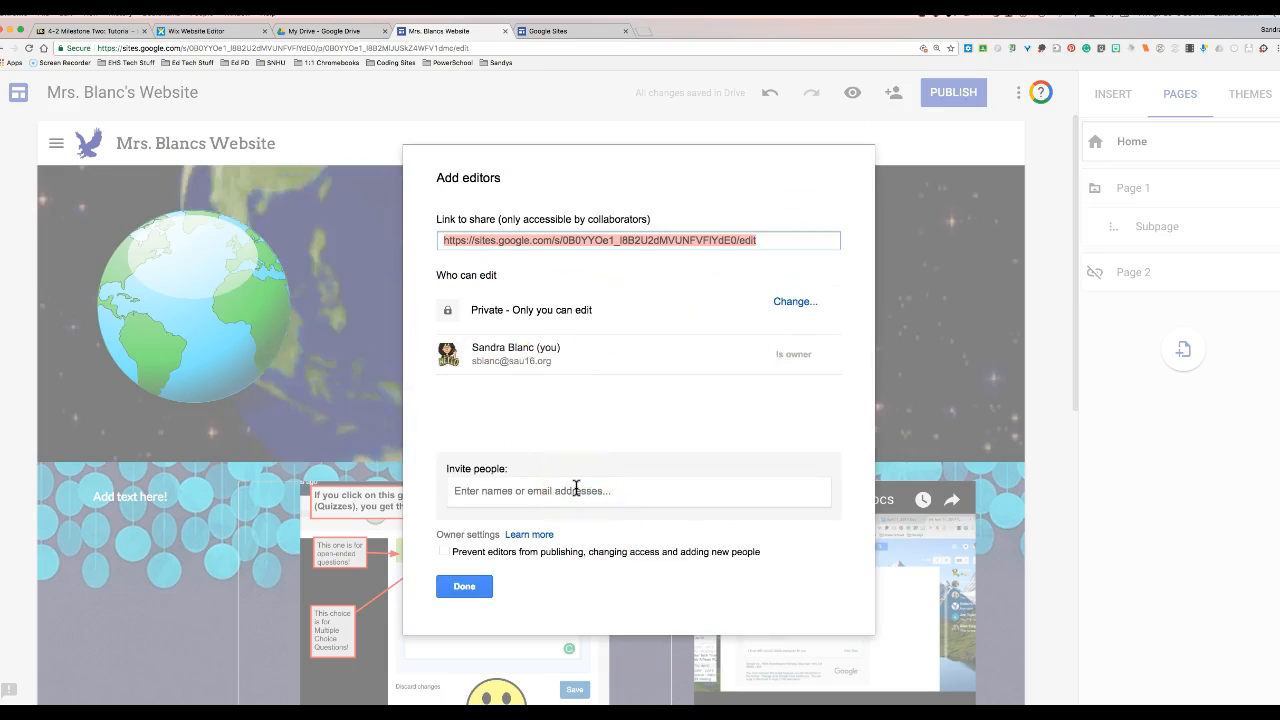
click(464, 587)
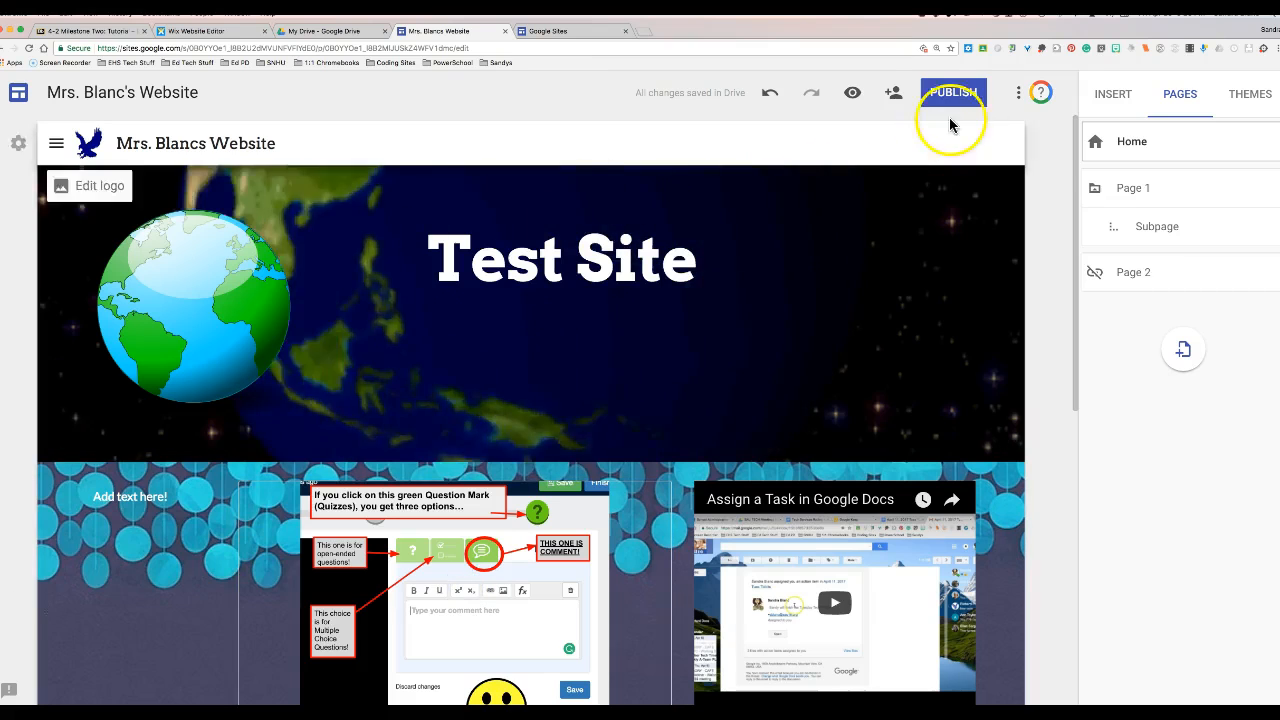
- Publish the site at address 'blancsite', visible to anyone on the web
click(955, 94)
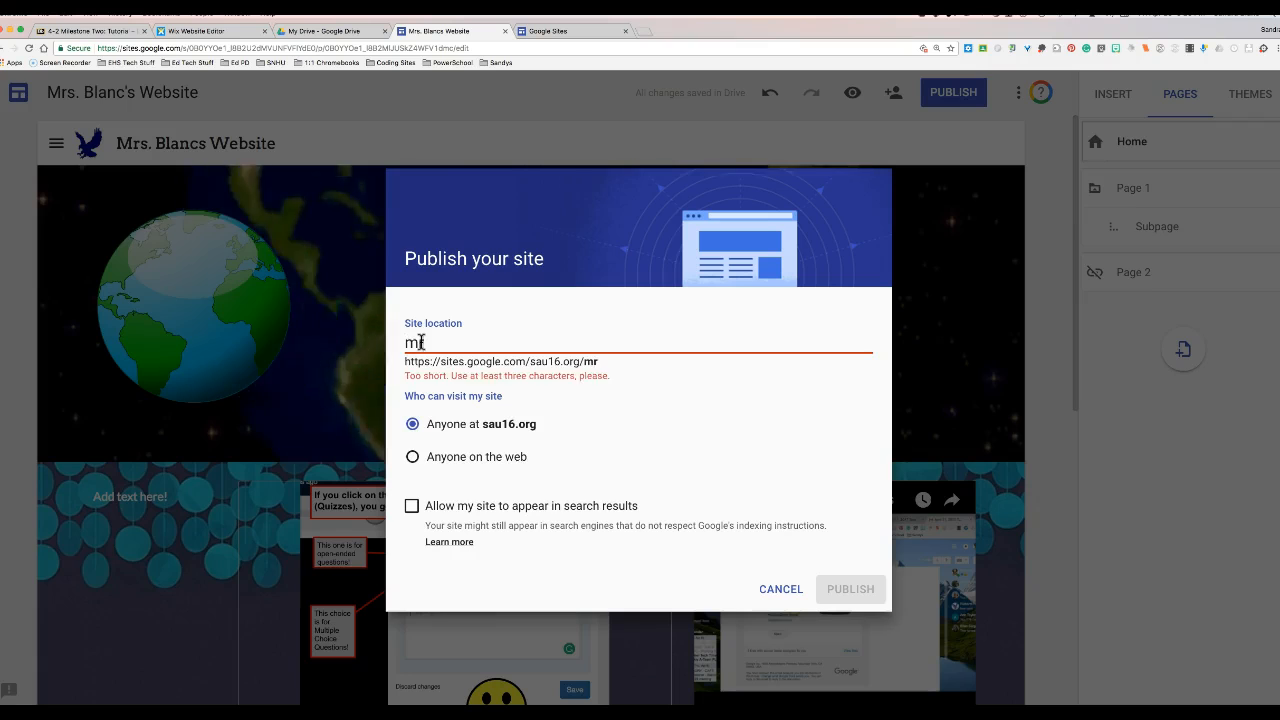
text(blancsite)
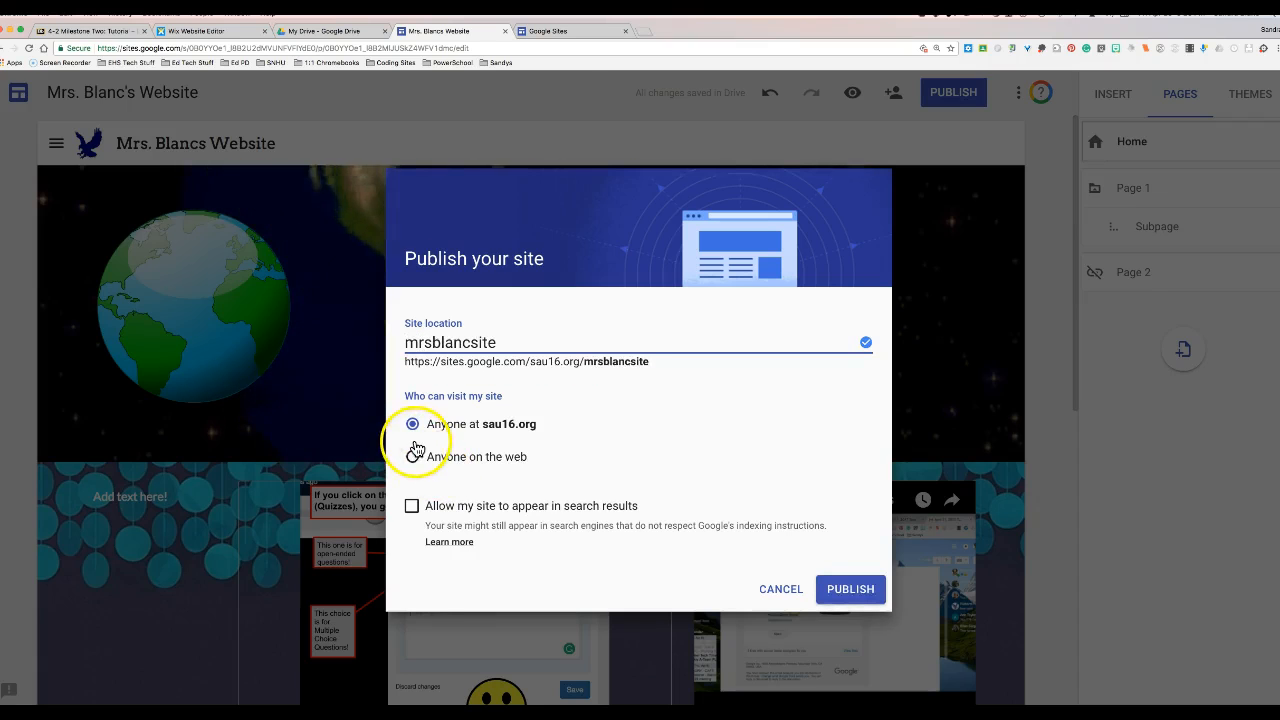
click(416, 464)
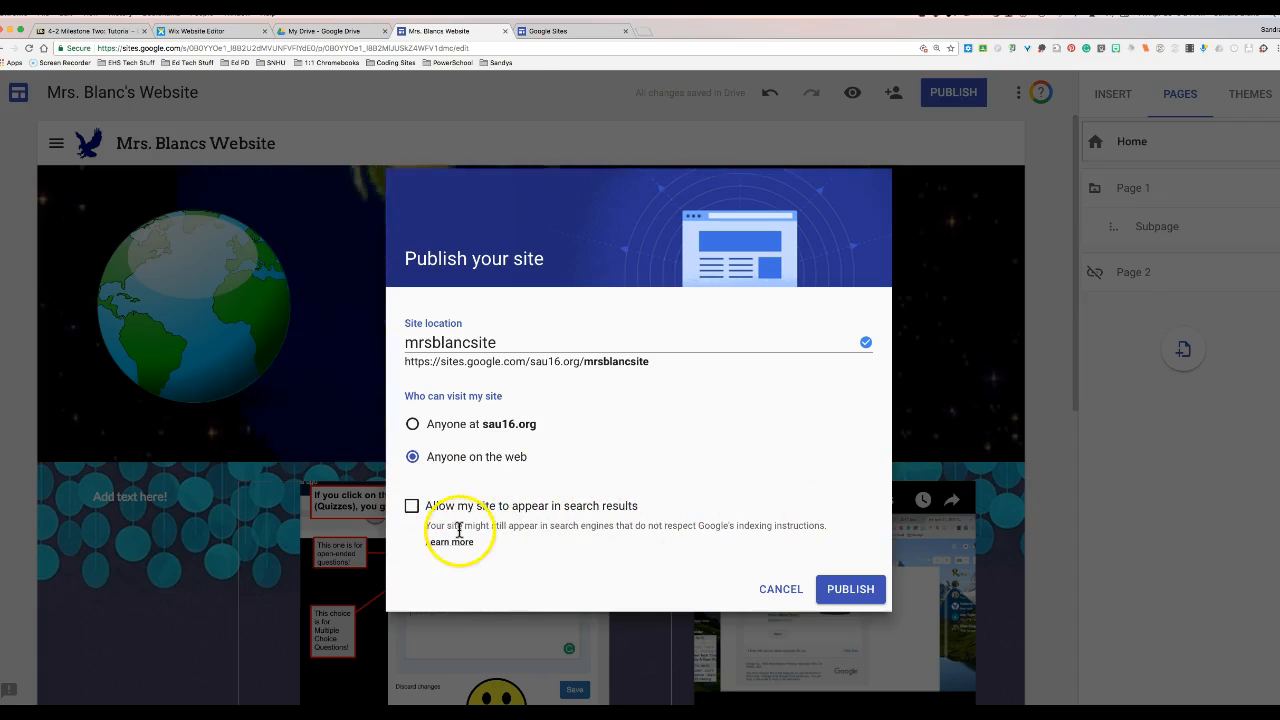
click(850, 590)
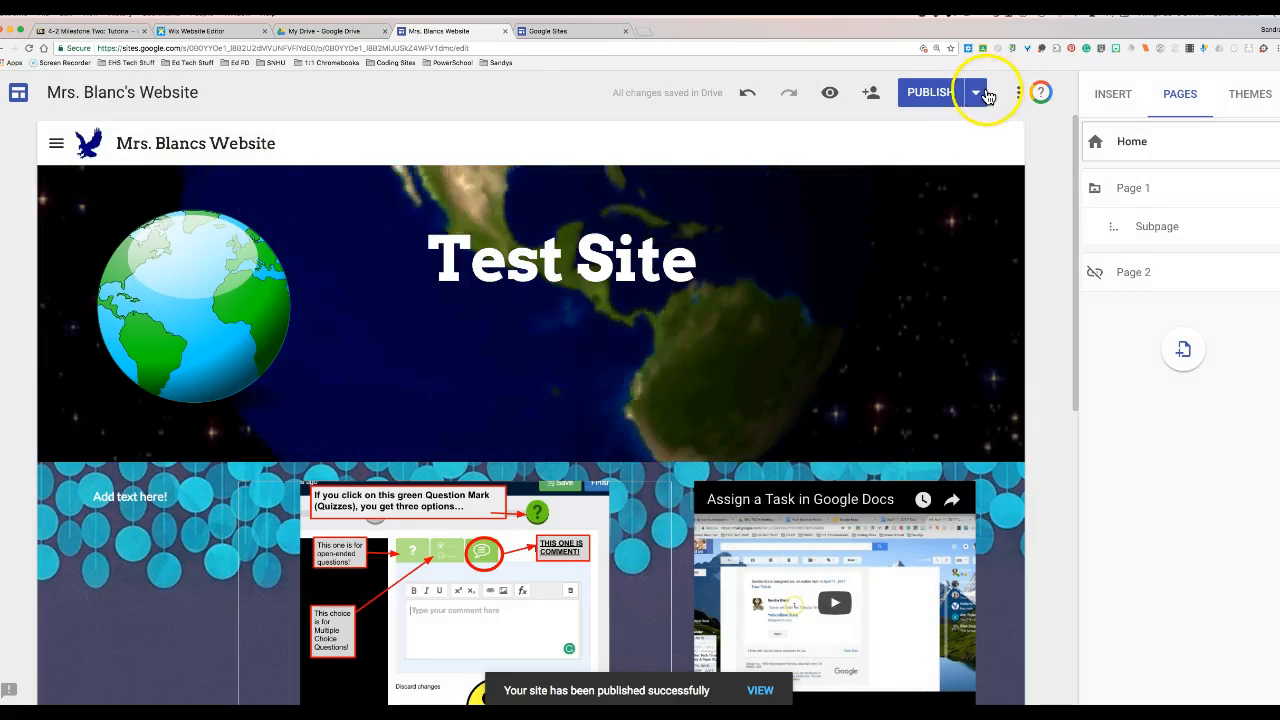
- Open the published site from the PUBLISH menu in a new tab and copy its URL from the address bar
click(979, 94)
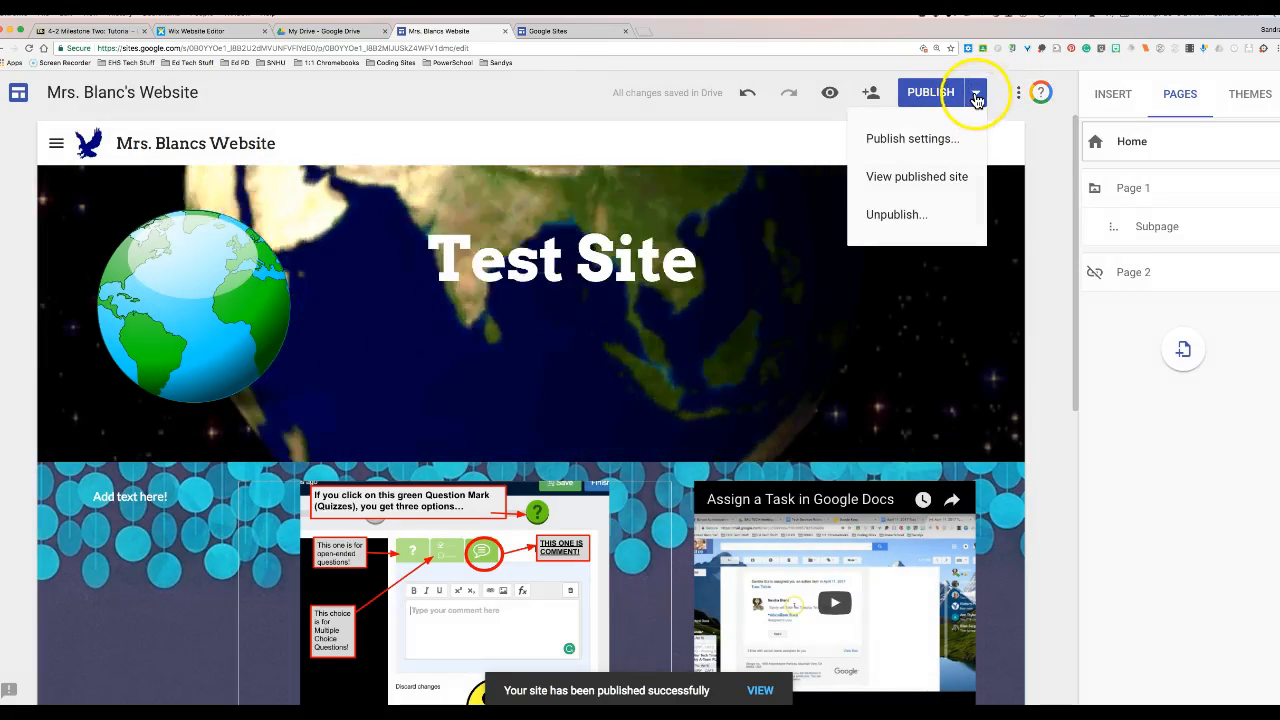
click(937, 175)
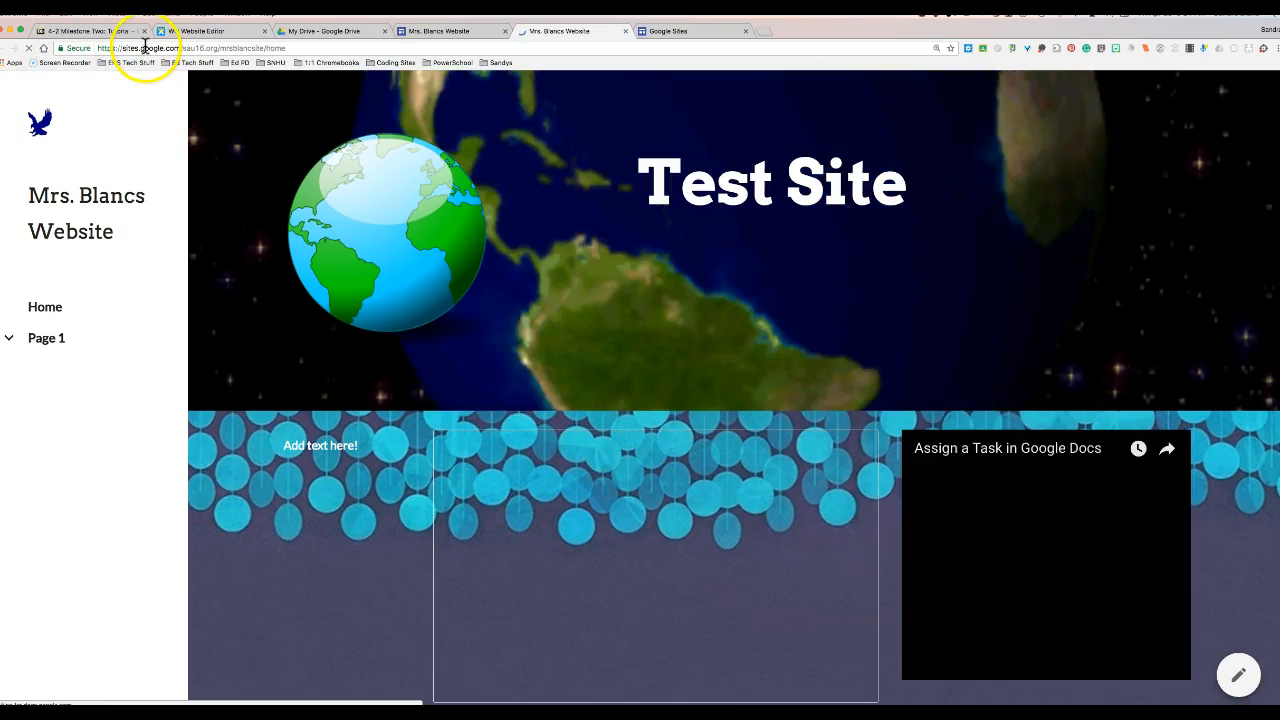
click(145, 48)
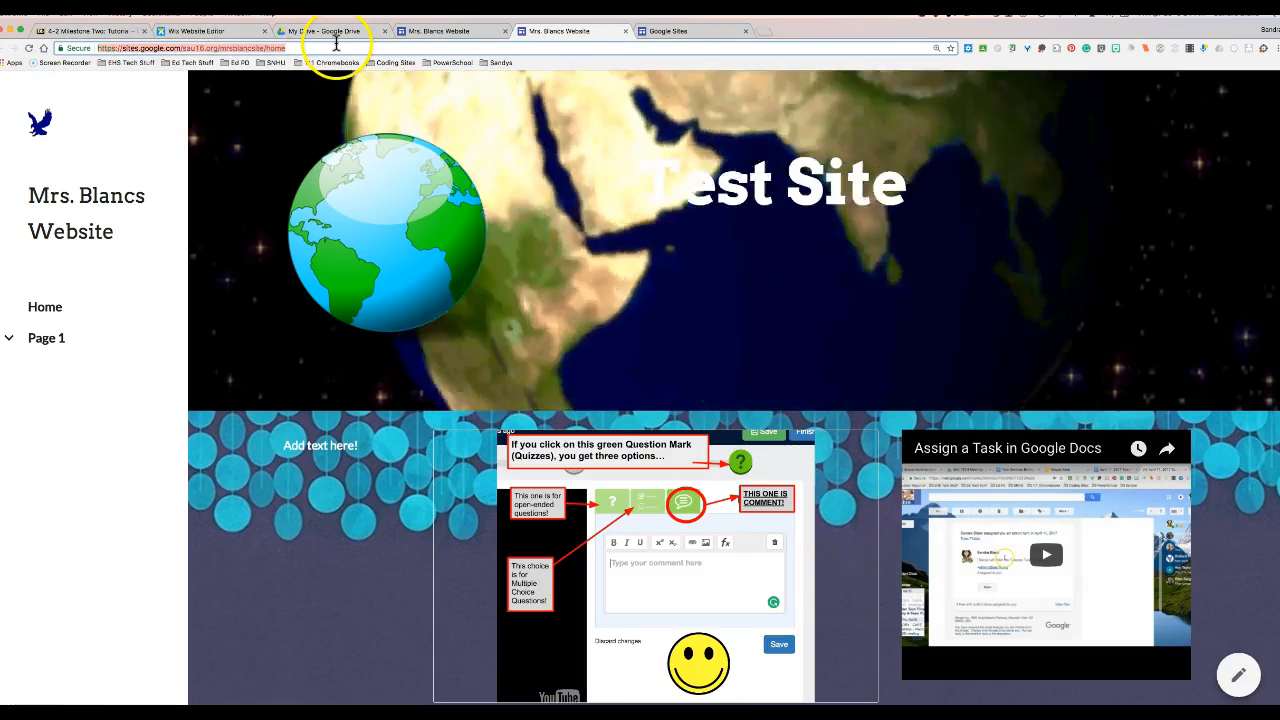
right_click(234, 47)
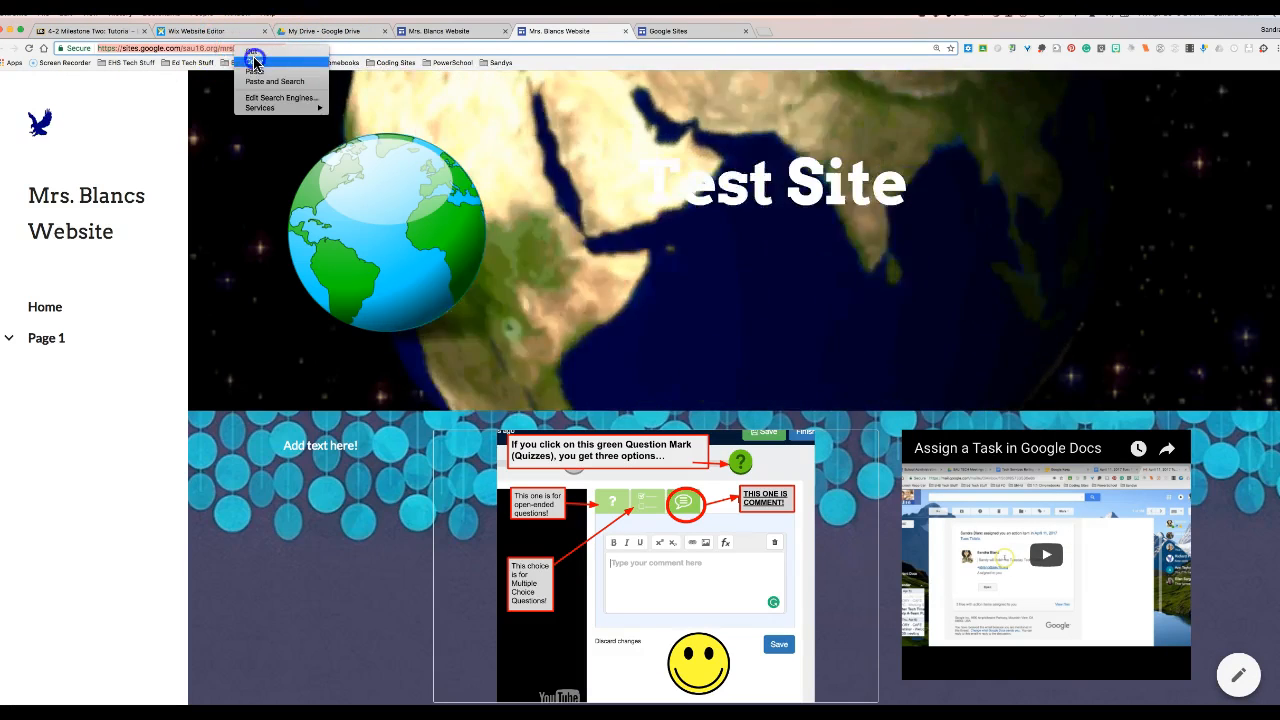
click(254, 62)
click(268, 49)
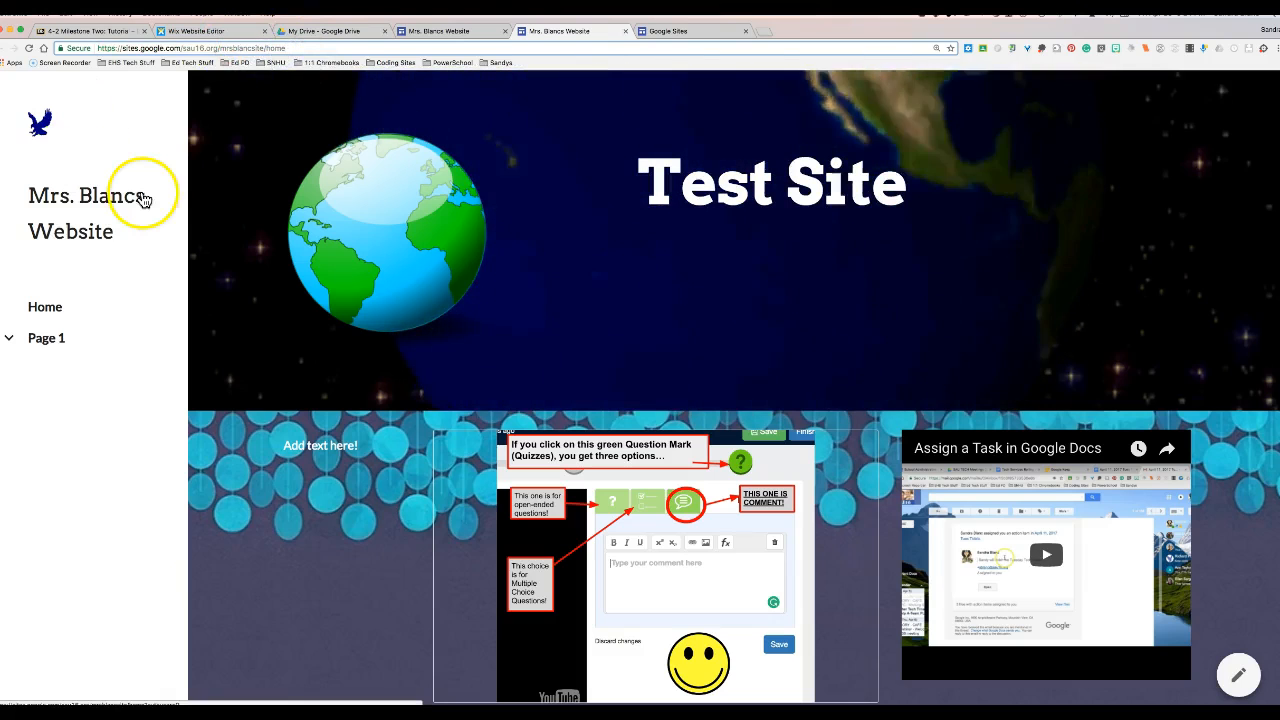